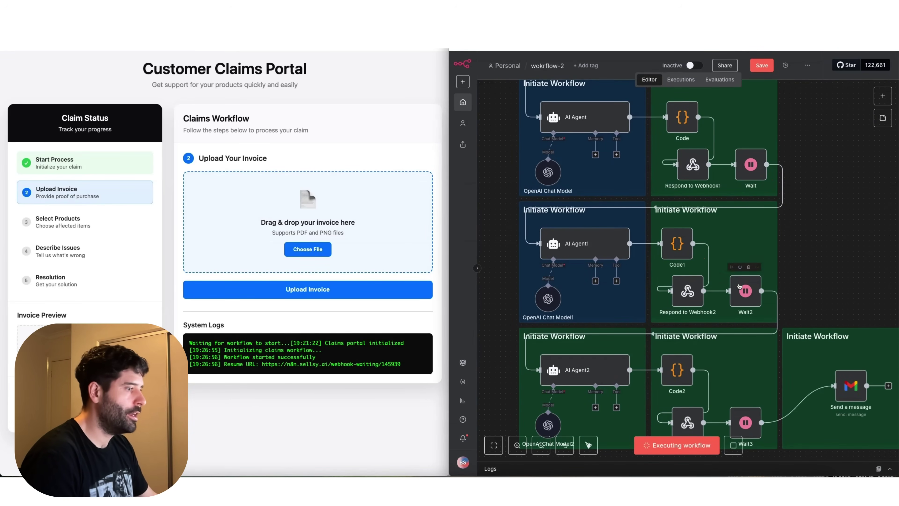
- Add the invoice image "ChatGPT Image Jul 20, 2025, 06_39_03 PM.png" to the claim and upload it
{"action": "scroll", "coordinate": [672, 340], "scroll_direction": "down", "scroll_amount": 6}
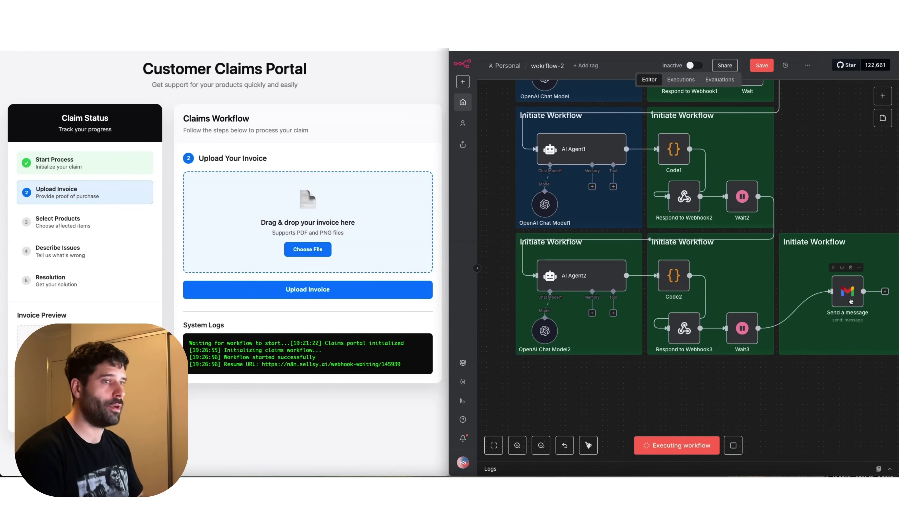
{"action": "scroll", "coordinate": [851, 301], "scroll_direction": "up", "scroll_amount": 4}
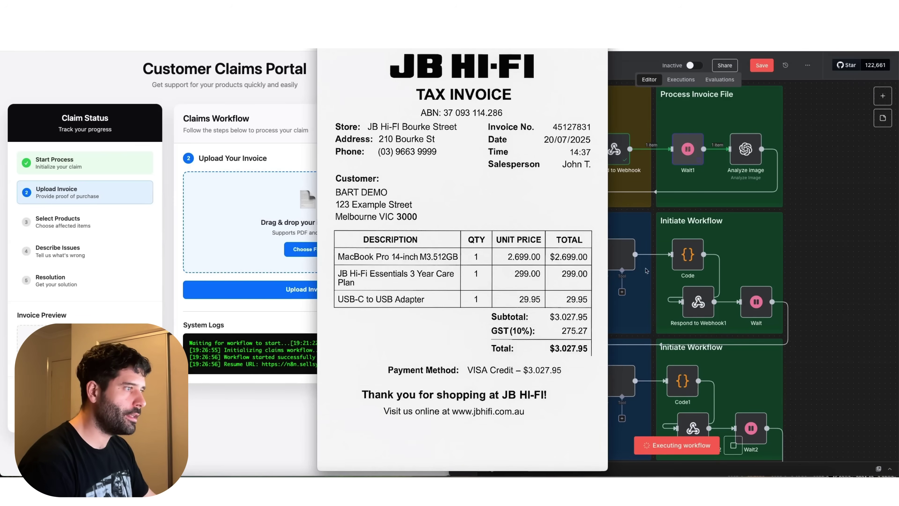
{"action": "left_click_drag", "start_coordinate": [664, 220], "coordinate": [435, 261]}
{"action": "left_click_drag", "start_coordinate": [411, 213], "coordinate": [372, 218]}
{"action": "mouse_move", "coordinate": [229, 411]}
{"action": "left_mouse_down"}
{"action": "mouse_move", "coordinate": [188, 395]}
{"action": "mouse_move", "coordinate": [301, 297]}
{"action": "left_mouse_up"}
{"action": "left_click", "coordinate": [304, 289]}
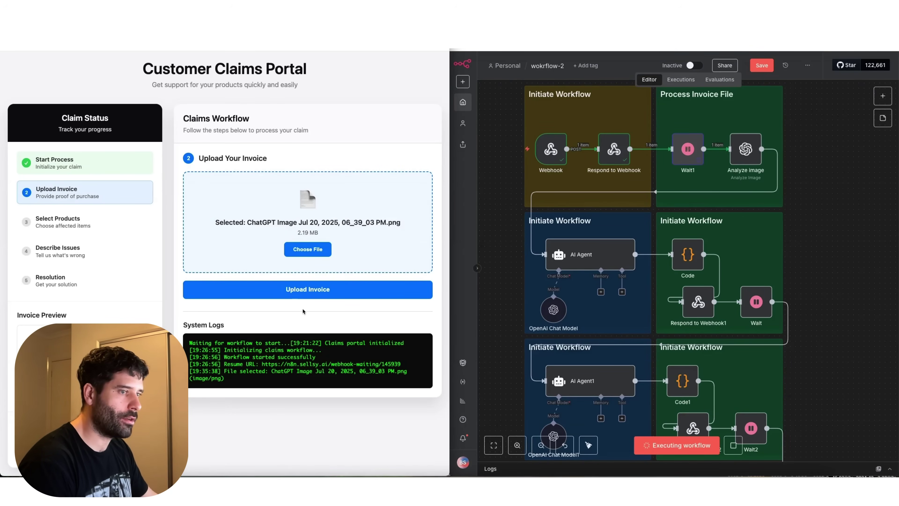
{"action": "left_click", "coordinate": [297, 289]}
- Select the MacBook Pro 14-inch M3.512GB with Warranty Claim as the support type and submit the selection
{"action": "scroll", "coordinate": [723, 176], "scroll_direction": "up", "scroll_amount": 5}
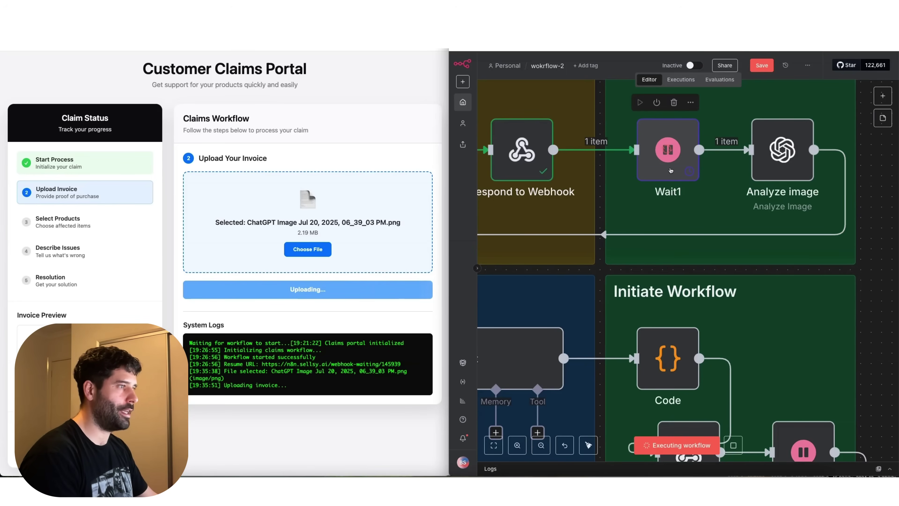
{"action": "scroll", "coordinate": [748, 193], "scroll_direction": "down", "scroll_amount": 5}
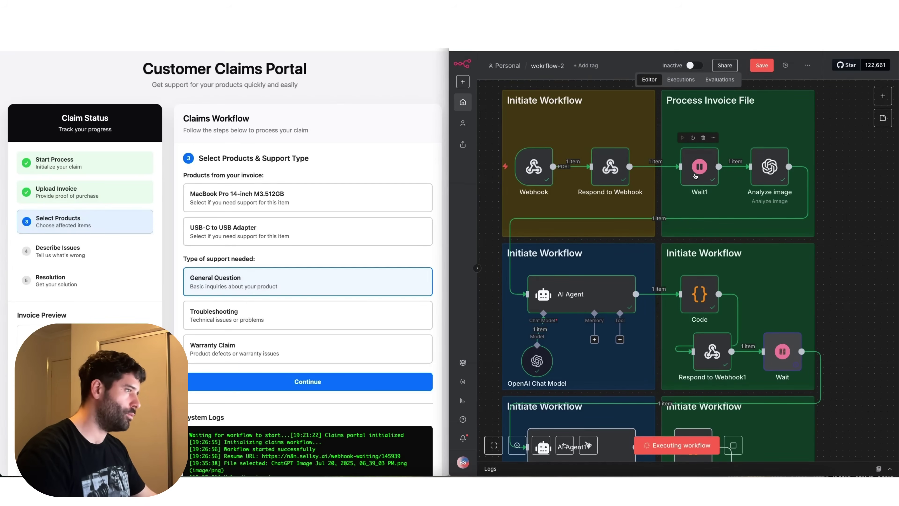
{"action": "scroll", "coordinate": [768, 380], "scroll_direction": "down", "scroll_amount": 2}
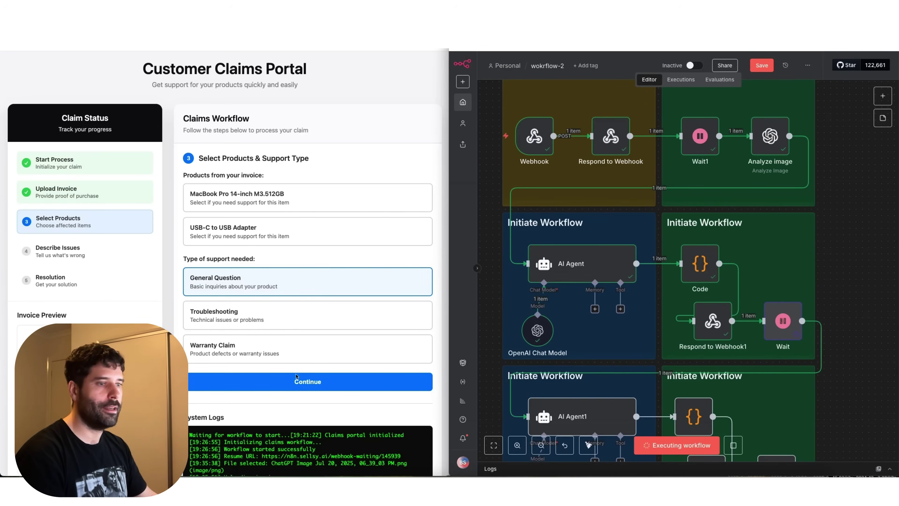
{"action": "left_click", "coordinate": [273, 203]}
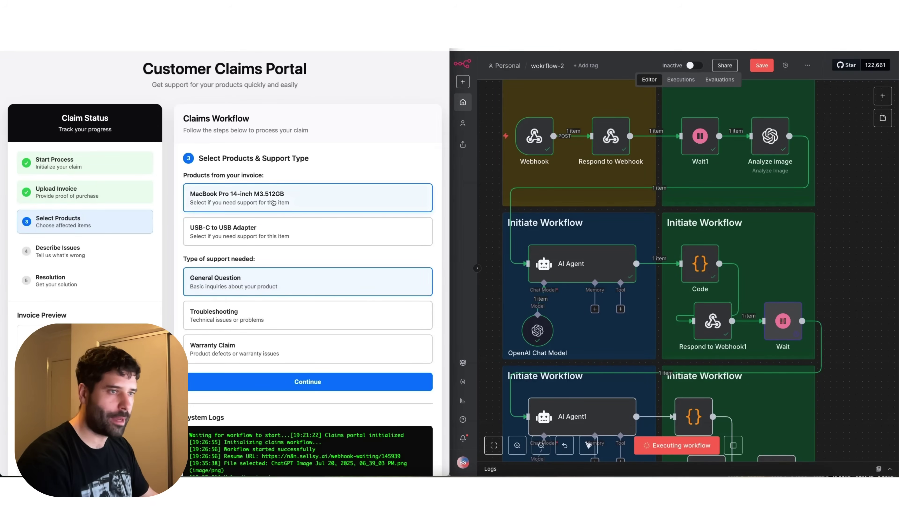
{"action": "left_click", "coordinate": [222, 345]}
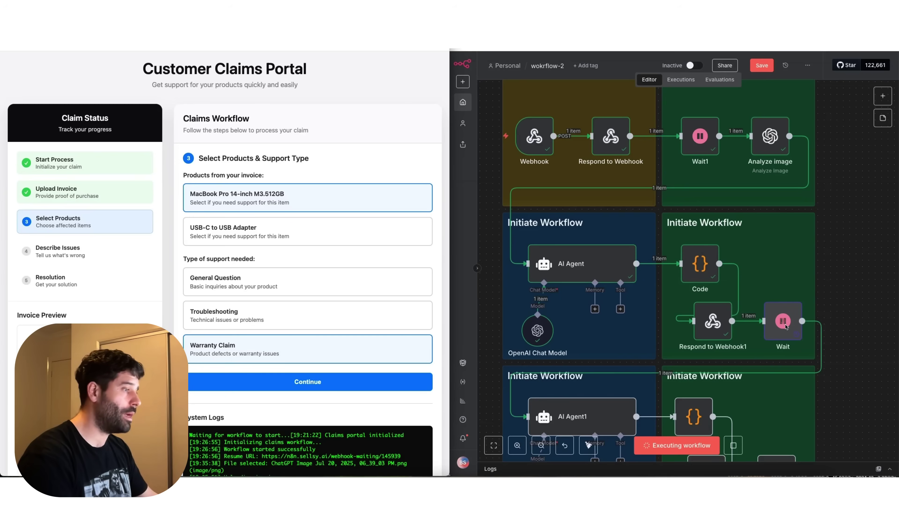
{"action": "left_click", "coordinate": [327, 387]}
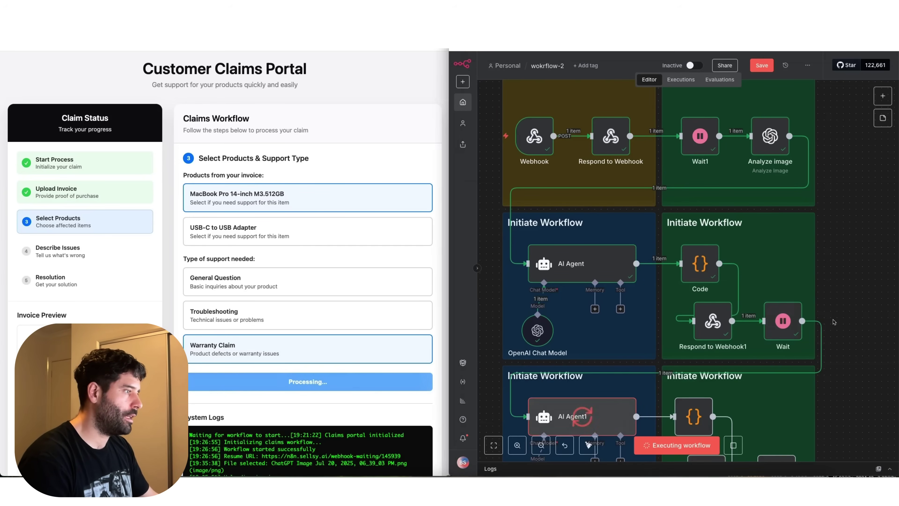
- Inspect the Wait node's output for the submitted products and support type, and return to the workflow canvas
{"action": "scroll", "coordinate": [798, 337], "scroll_direction": "up", "scroll_amount": 1}
{"action": "scroll", "coordinate": [798, 337], "scroll_direction": "up", "scroll_amount": 2}
{"action": "double_click", "coordinate": [798, 338]}
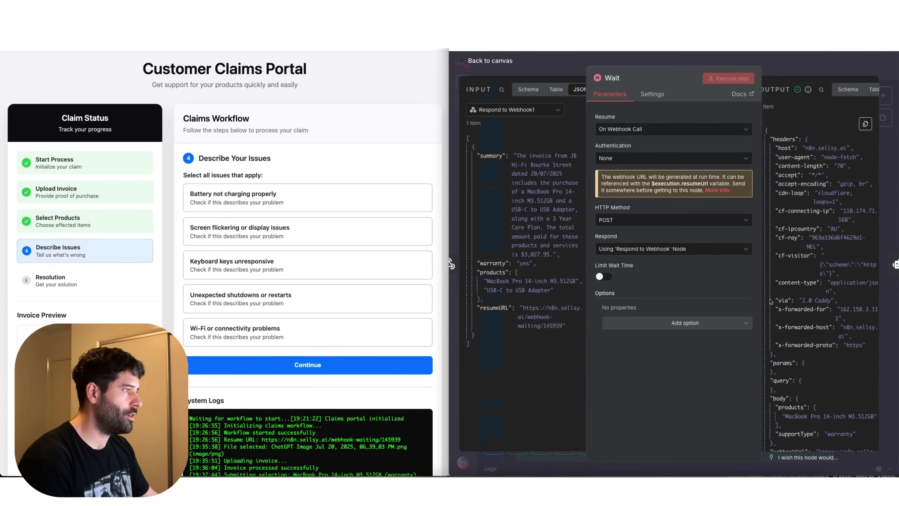
{"action": "left_click_drag", "start_coordinate": [761, 283], "coordinate": [747, 283]}
{"action": "scroll", "coordinate": [779, 330], "scroll_direction": "down", "scroll_amount": 2}
{"action": "left_click_drag", "start_coordinate": [778, 330], "coordinate": [818, 349]}
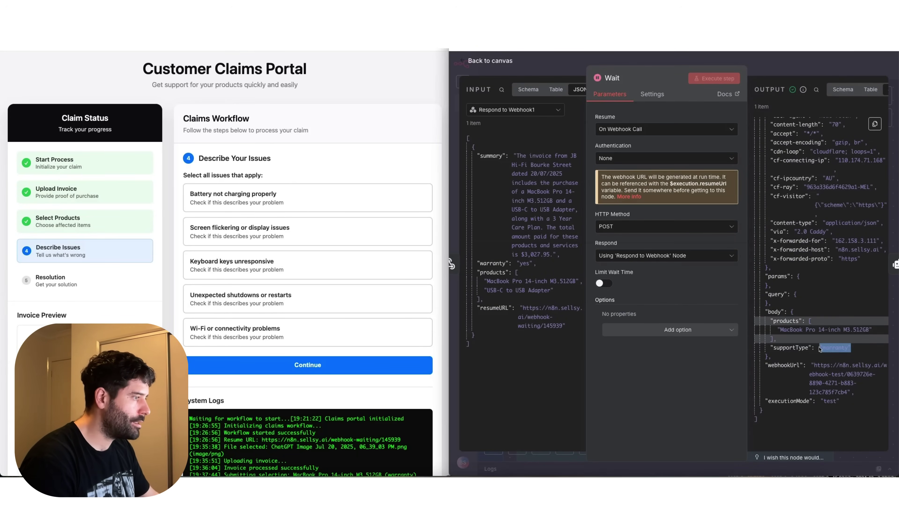
{"action": "left_click", "coordinate": [813, 68]}
- Choose "Battery not charging properly" and "Unexpected shutdowns or restarts" as the issues and submit them
{"action": "scroll", "coordinate": [686, 288], "scroll_direction": "down", "scroll_amount": 6}
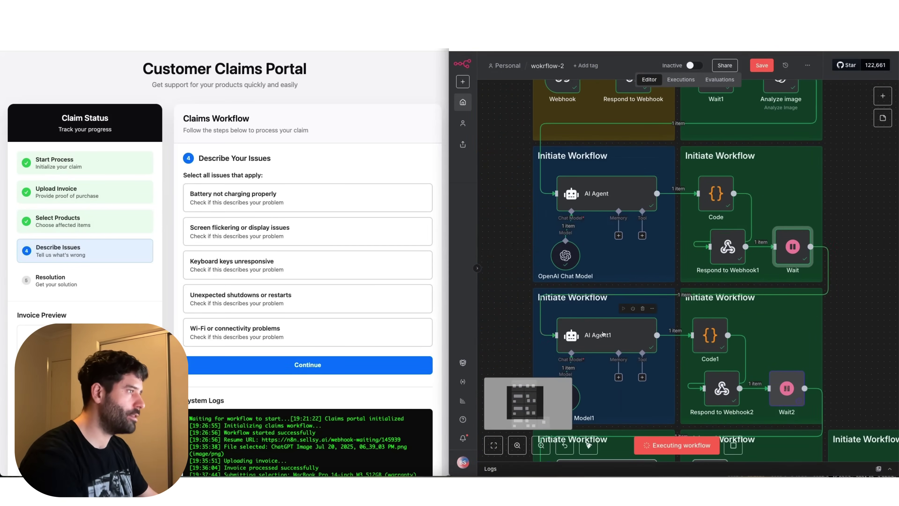
{"action": "scroll", "coordinate": [766, 129], "scroll_direction": "up", "scroll_amount": 2}
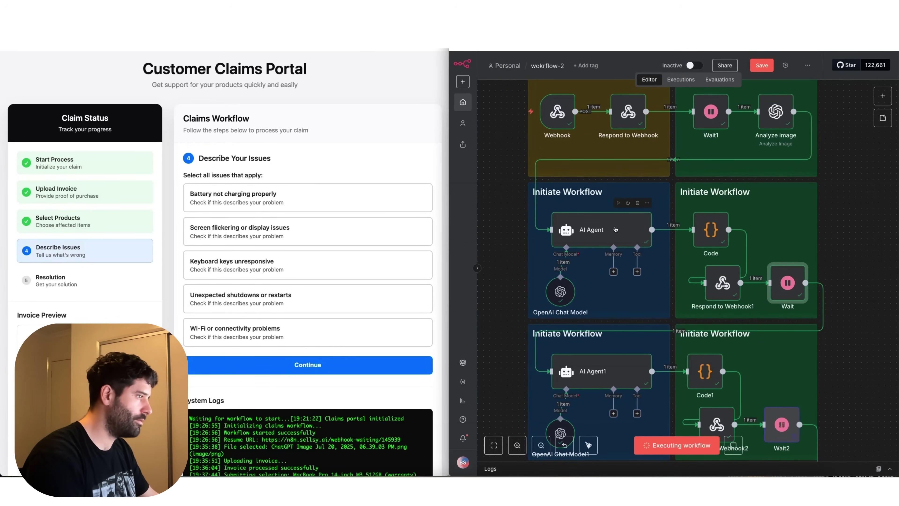
{"action": "scroll", "coordinate": [690, 254], "scroll_direction": "down", "scroll_amount": 1}
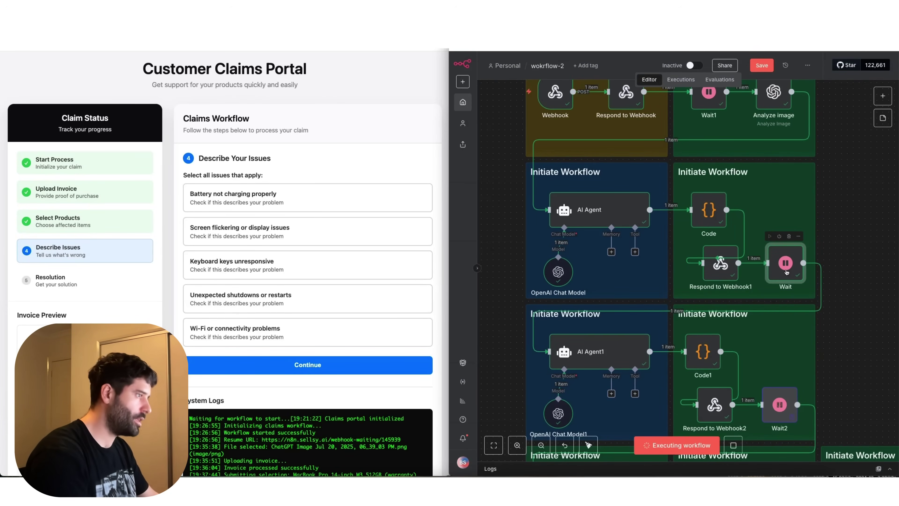
{"action": "scroll", "coordinate": [786, 271], "scroll_direction": "down", "scroll_amount": 5}
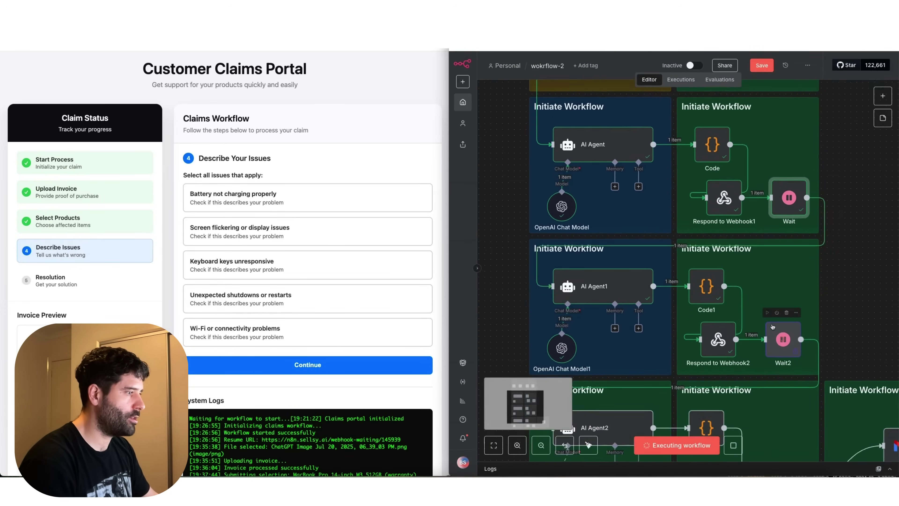
{"action": "scroll", "coordinate": [773, 326], "scroll_direction": "up", "scroll_amount": 3}
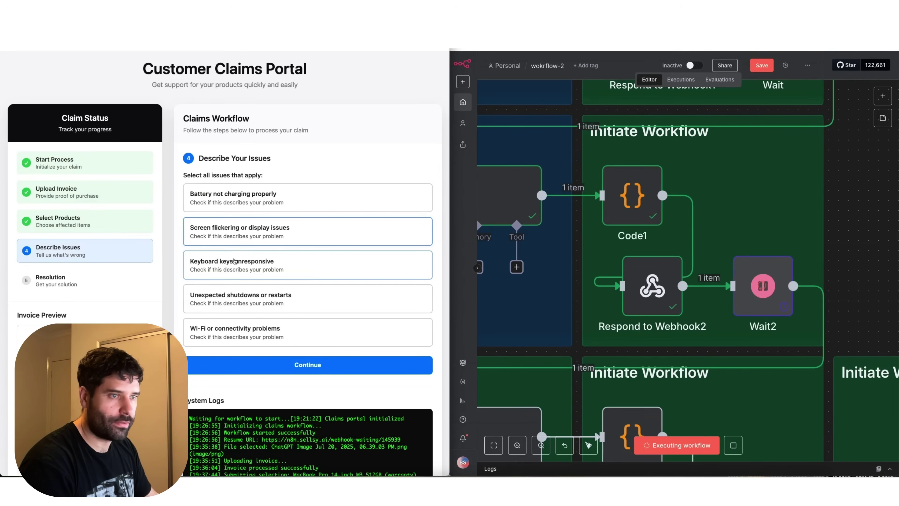
{"action": "left_click", "coordinate": [270, 303]}
{"action": "left_click", "coordinate": [279, 202]}
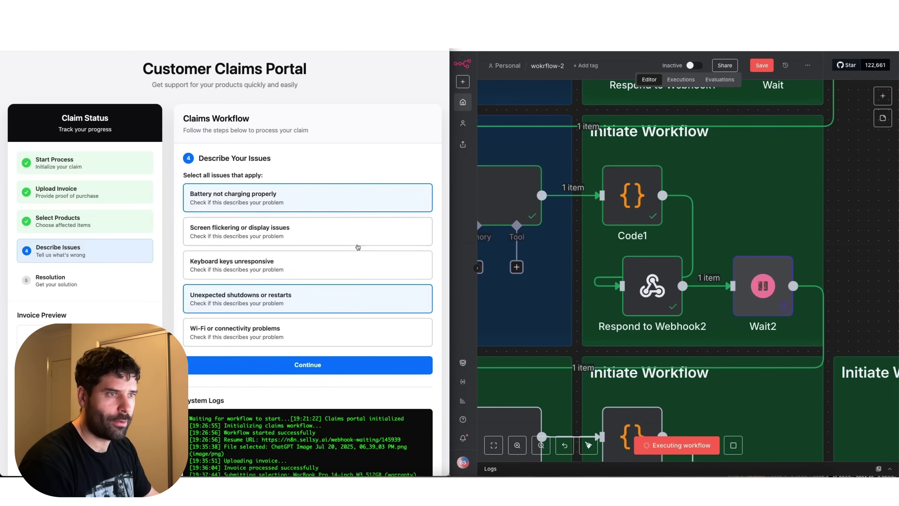
{"action": "left_click", "coordinate": [340, 365]}
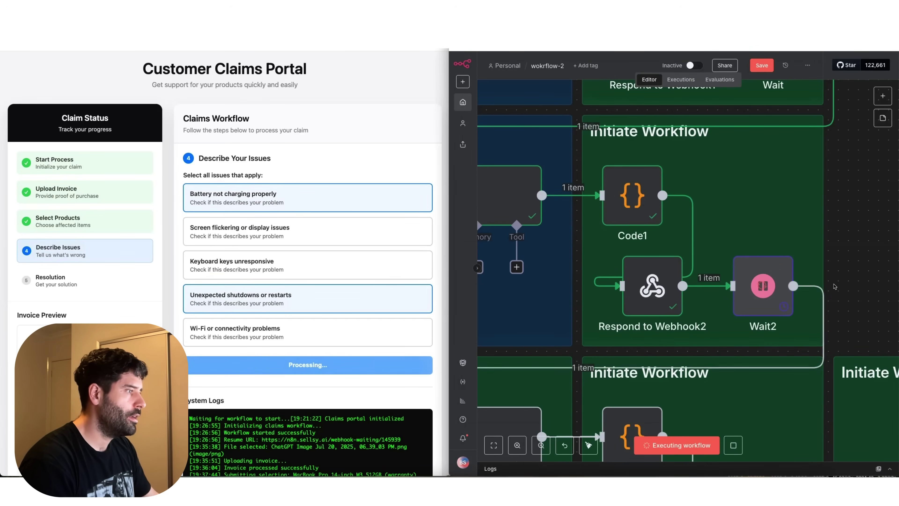
- Review the claim's troubleshooting steps, contact request, invoice summary and warranty eligibility in the portal
{"action": "scroll", "coordinate": [845, 287], "scroll_direction": "down", "scroll_amount": 5}
{"action": "scroll", "coordinate": [758, 298], "scroll_direction": "up", "scroll_amount": 2}
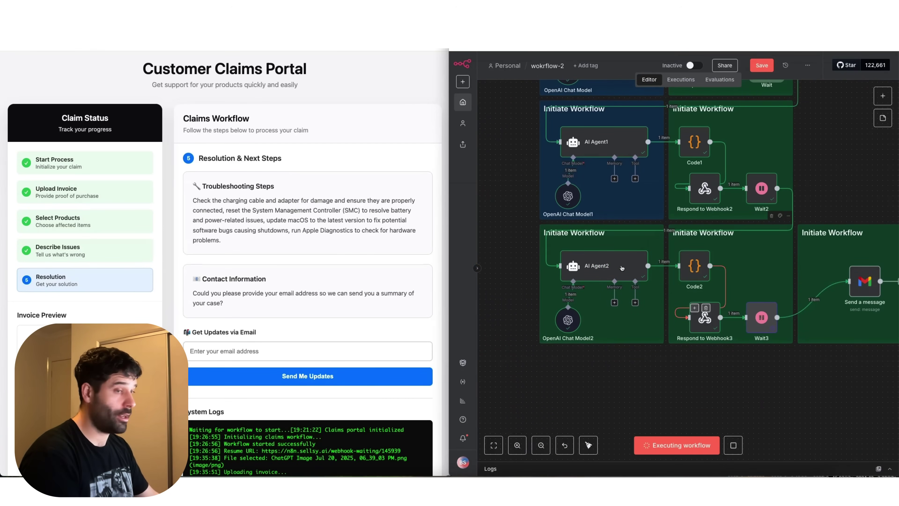
{"action": "double_click", "coordinate": [234, 201]}
{"action": "left_click", "coordinate": [295, 227]}
{"action": "scroll", "coordinate": [292, 297], "scroll_direction": "down", "scroll_amount": 2}
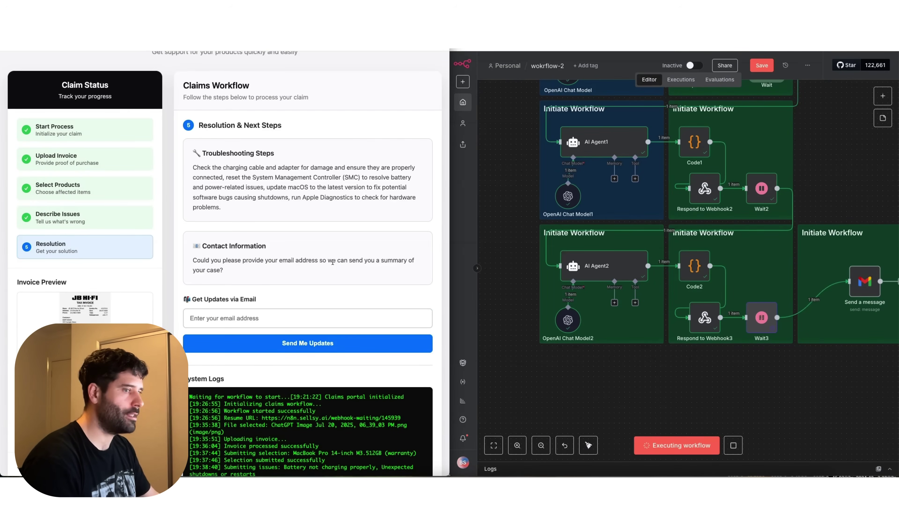
{"action": "scroll", "coordinate": [307, 262], "scroll_direction": "down", "scroll_amount": 5}
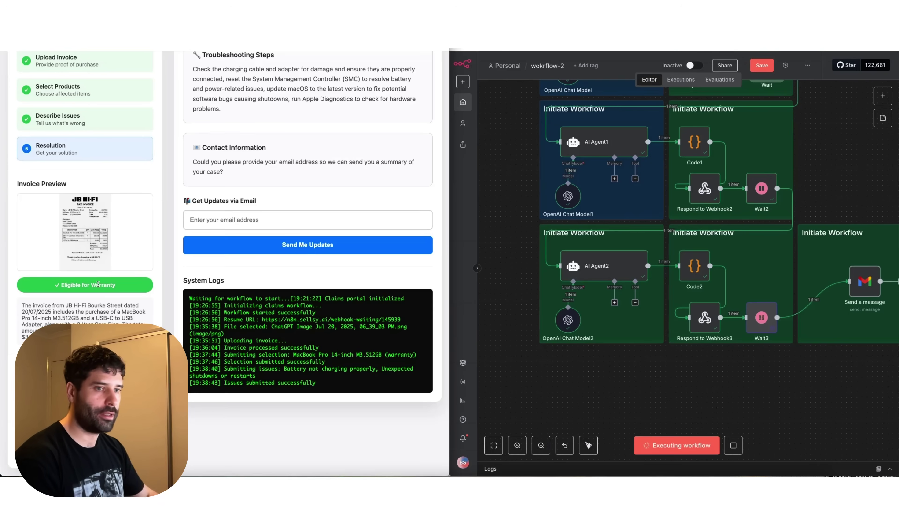
{"action": "left_click_drag", "start_coordinate": [112, 318], "coordinate": [18, 305]}
{"action": "left_click", "coordinate": [48, 314]}
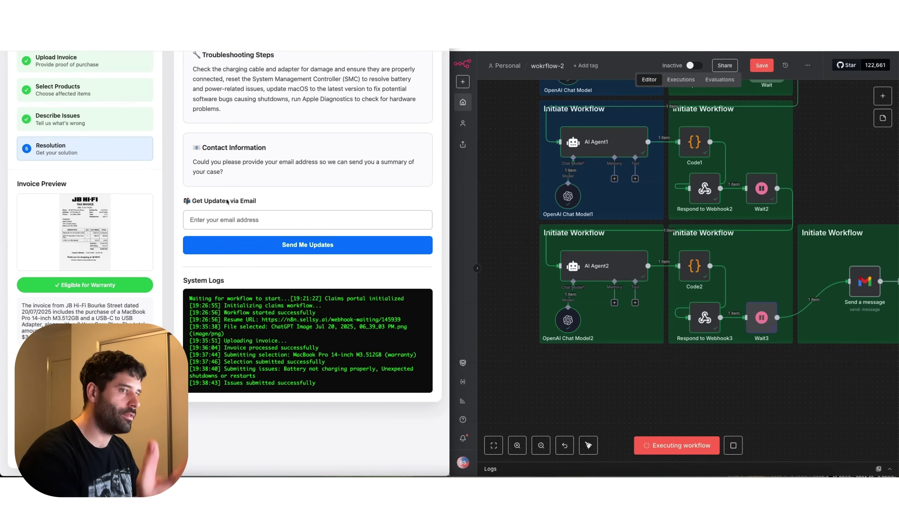
{"action": "scroll", "coordinate": [252, 244], "scroll_direction": "up", "scroll_amount": 4}
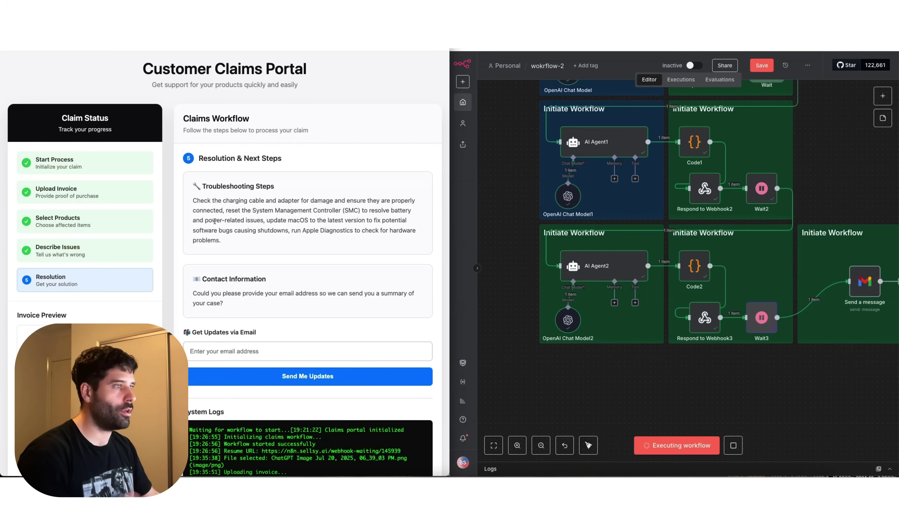
- Enter the customer's email address for case updates and submit it
{"action": "left_click", "coordinate": [255, 350]}
{"action": "key", "text": "ctrl+v"}
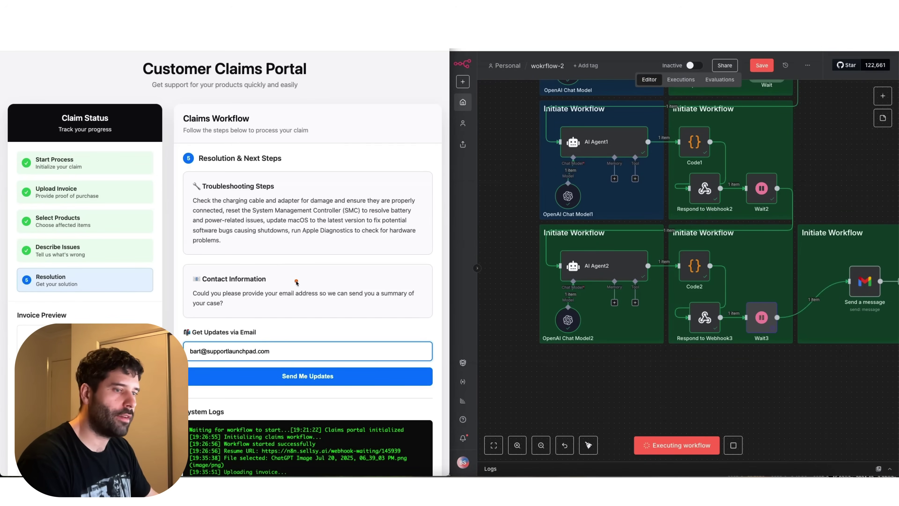
{"action": "left_click", "coordinate": [313, 376]}
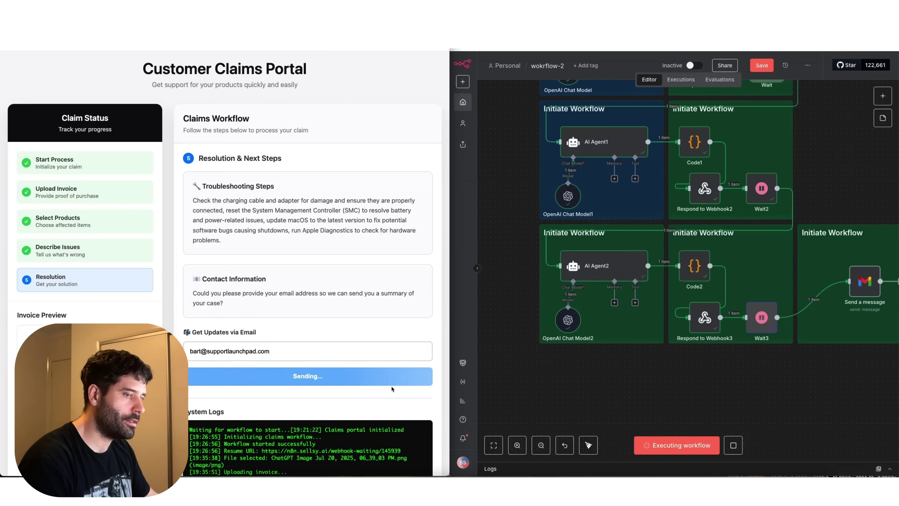
- Switch to Gmail to check the product and support type in the "New Claim" email, and return to the workflow
{"action": "scroll", "coordinate": [773, 340], "scroll_direction": "right", "scroll_amount": 3}
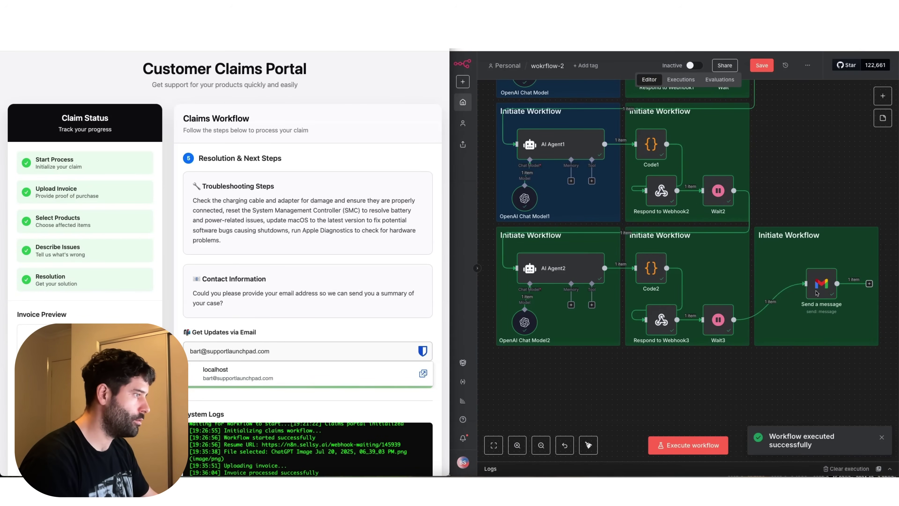
{"action": "key", "text": "super+Tab"}
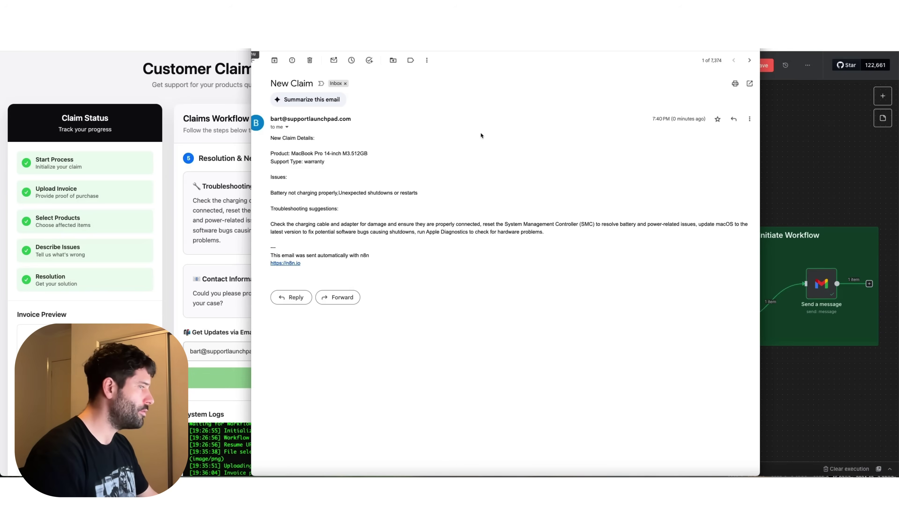
{"action": "mouse_move", "coordinate": [423, 154]}
{"action": "left_mouse_down"}
{"action": "mouse_move", "coordinate": [316, 141]}
{"action": "mouse_move", "coordinate": [334, 156]}
{"action": "mouse_move", "coordinate": [326, 162]}
{"action": "left_mouse_up"}
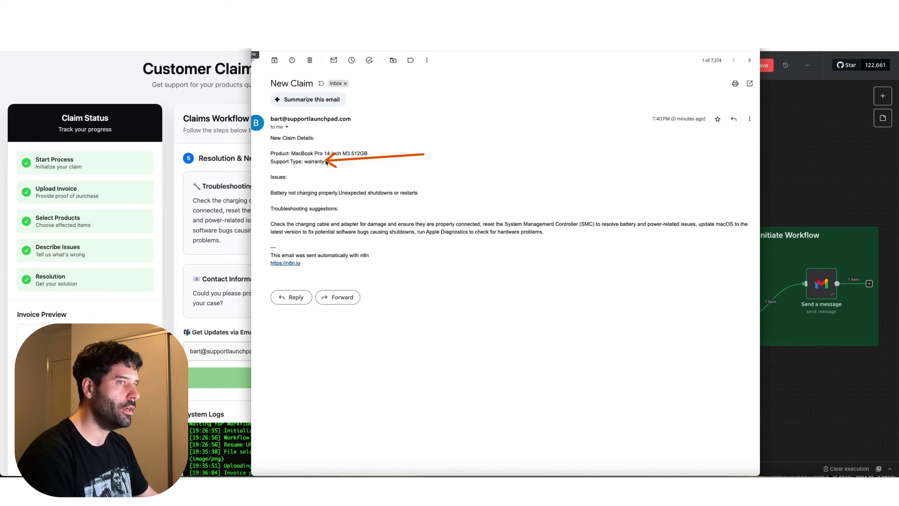
{"action": "left_click", "coordinate": [780, 145]}
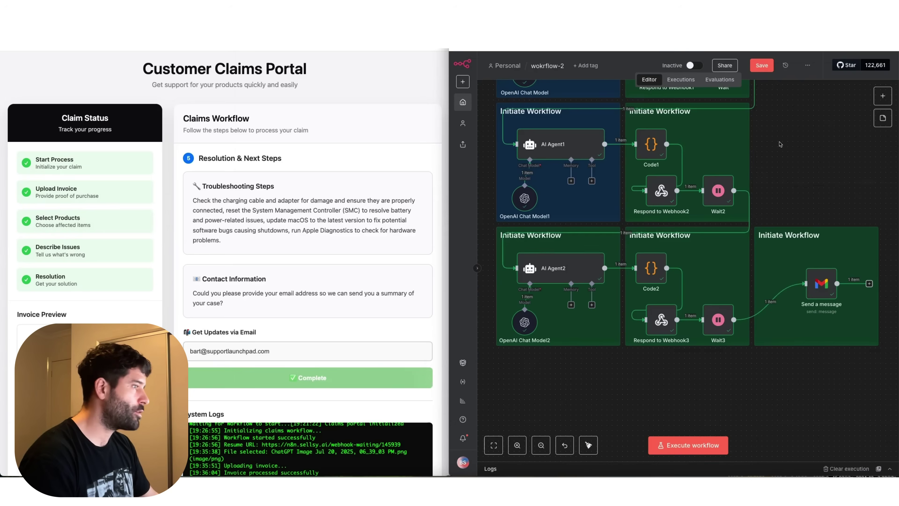
- Review the executed workflow from the initial webhook through the AI agent and Wait stages to the Gmail message node
{"action": "scroll", "coordinate": [780, 144], "scroll_direction": "up", "scroll_amount": 10}
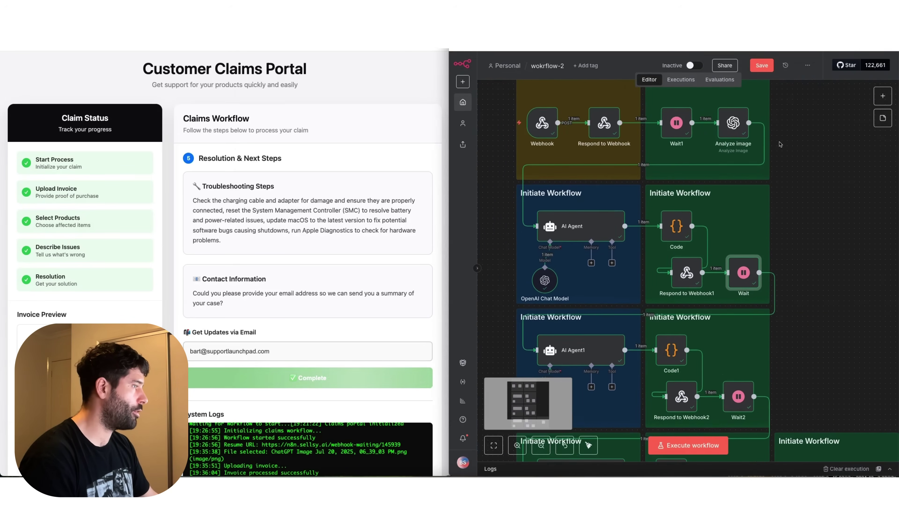
{"action": "scroll", "coordinate": [780, 144], "scroll_direction": "down", "scroll_amount": 1}
{"action": "mouse_move", "coordinate": [821, 219]}
{"action": "left_mouse_down"}
{"action": "mouse_move", "coordinate": [726, 122]}
{"action": "mouse_move", "coordinate": [584, 220]}
{"action": "mouse_move", "coordinate": [686, 201]}
{"action": "mouse_move", "coordinate": [623, 139]}
{"action": "mouse_move", "coordinate": [694, 301]}
{"action": "mouse_move", "coordinate": [687, 348]}
{"action": "left_mouse_up"}
{"action": "scroll", "coordinate": [687, 347], "scroll_direction": "down", "scroll_amount": 1}
{"action": "scroll", "coordinate": [687, 347], "scroll_direction": "down", "scroll_amount": 5}
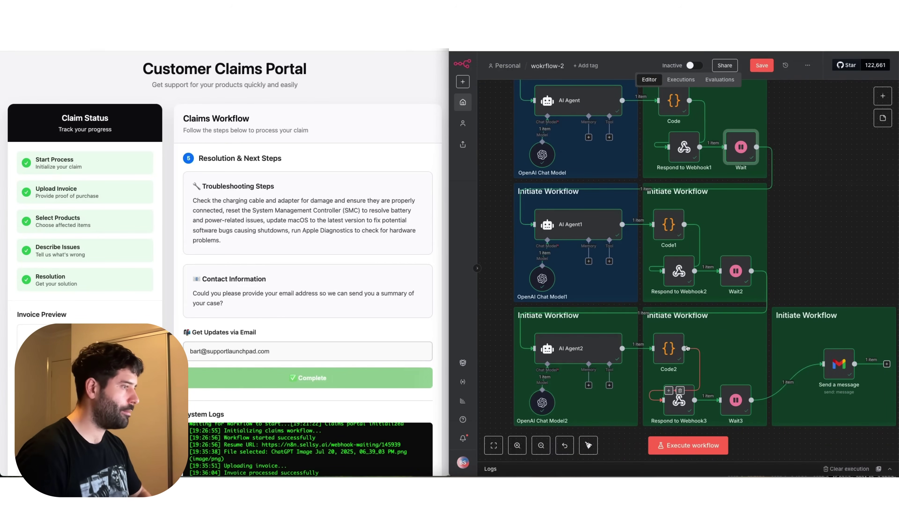
{"action": "scroll", "coordinate": [749, 306], "scroll_direction": "up", "scroll_amount": 6}
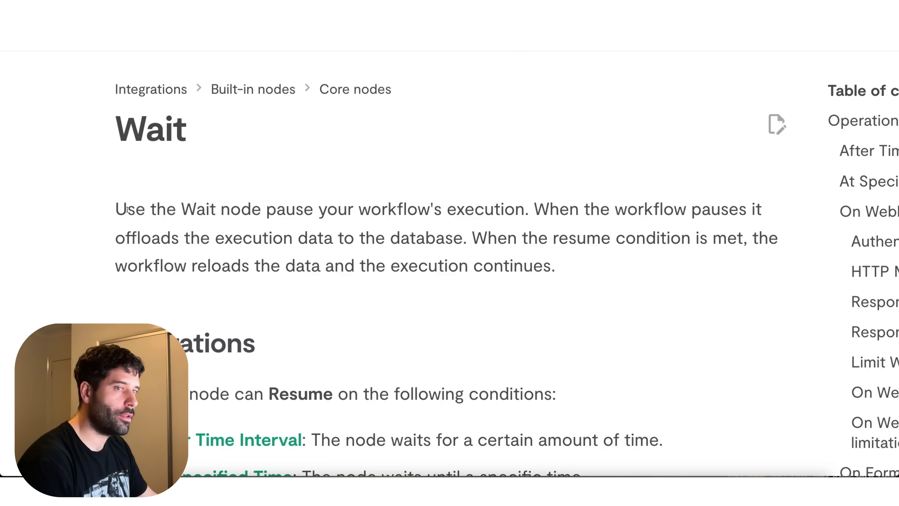
- Read the introductory paragraph of the Wait node documentation about pausing and resuming workflow execution
{"action": "left_click_drag", "start_coordinate": [127, 210], "coordinate": [534, 217]}
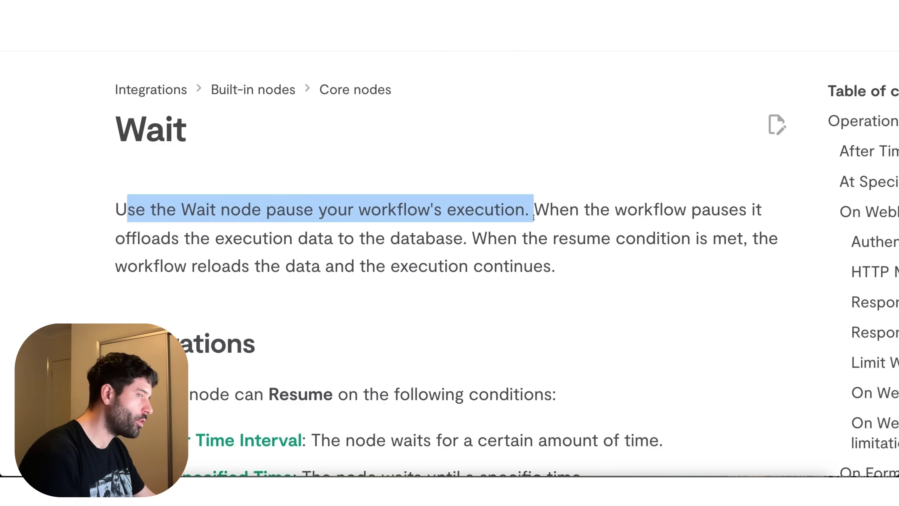
{"action": "left_click", "coordinate": [631, 214]}
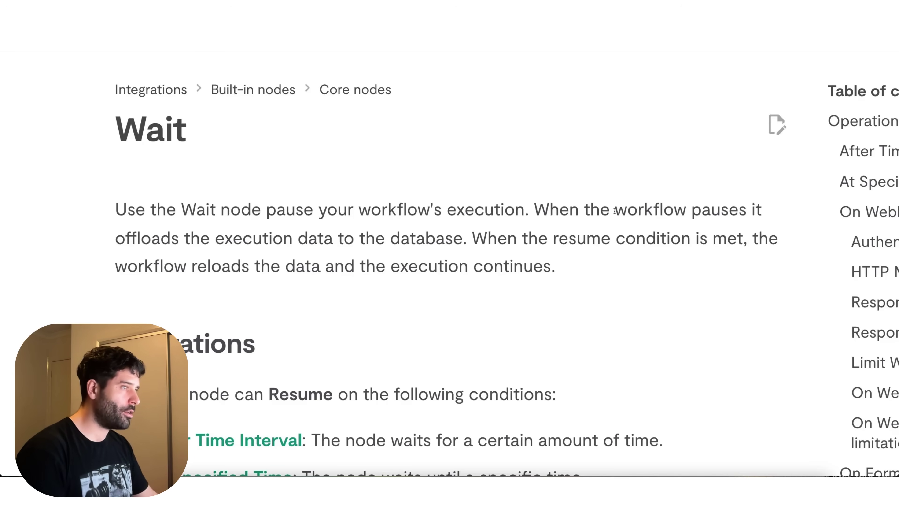
{"action": "left_click_drag", "start_coordinate": [614, 211], "coordinate": [463, 242]}
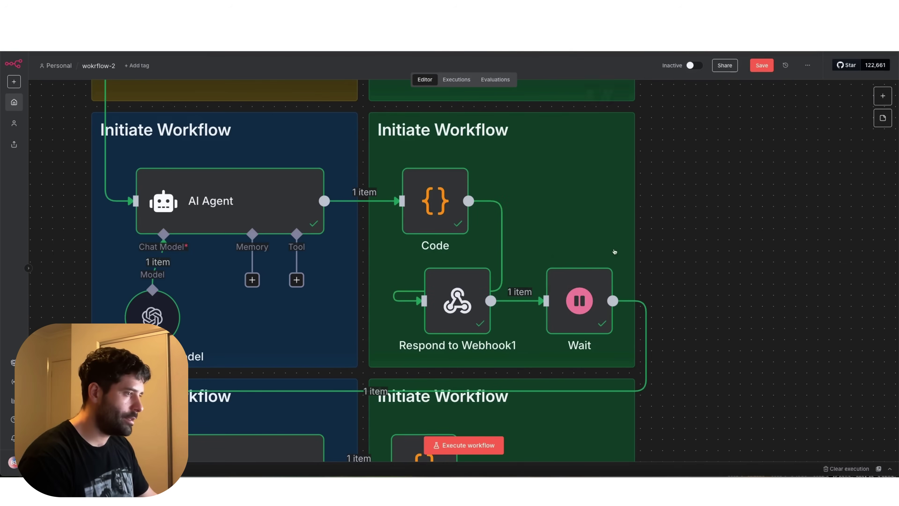
- Examine how the AI Agent, Code, Respond to Webhook1 and Wait nodes connect within the executed claims workflow
{"action": "mouse_move", "coordinate": [580, 301]}
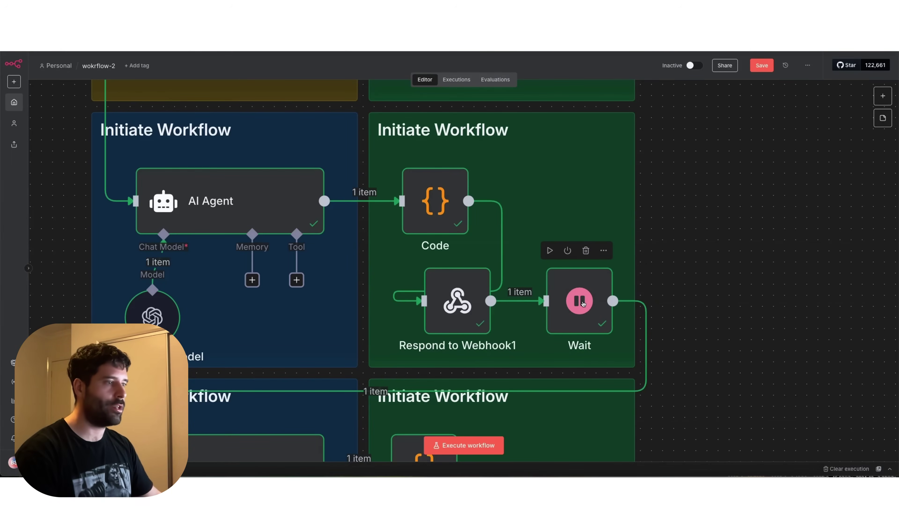
{"action": "scroll", "coordinate": [658, 288], "scroll_direction": "down", "scroll_amount": 3}
{"action": "scroll", "coordinate": [662, 285], "scroll_direction": "up", "scroll_amount": 2}
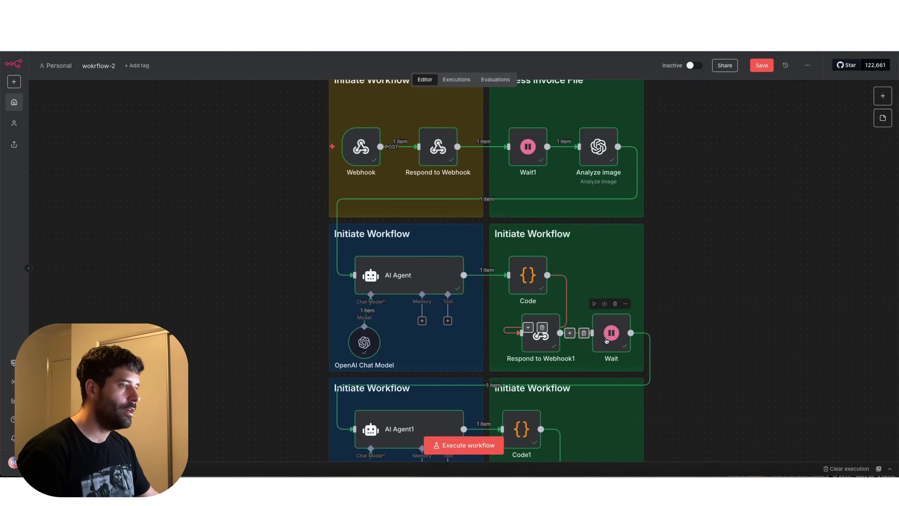
{"action": "scroll", "coordinate": [611, 333], "scroll_direction": "up", "scroll_amount": 2}
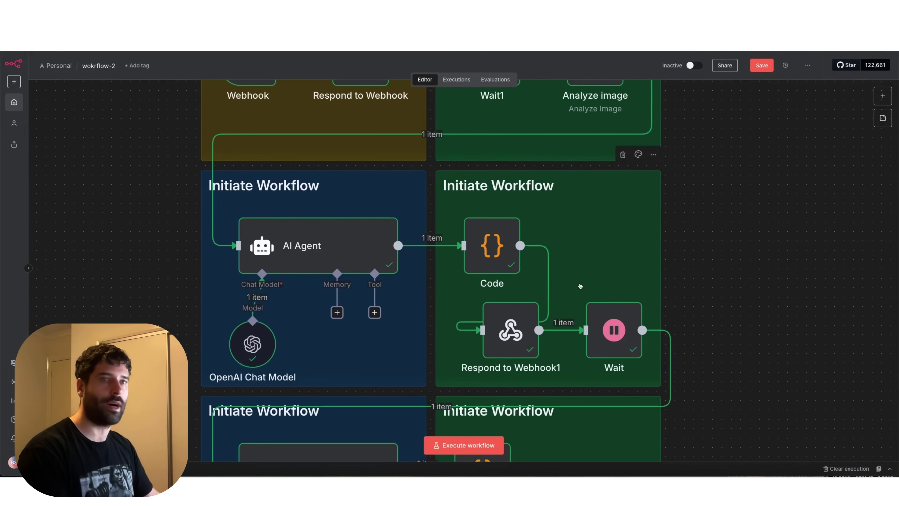
{"action": "scroll", "coordinate": [682, 289], "scroll_direction": "up", "scroll_amount": 2}
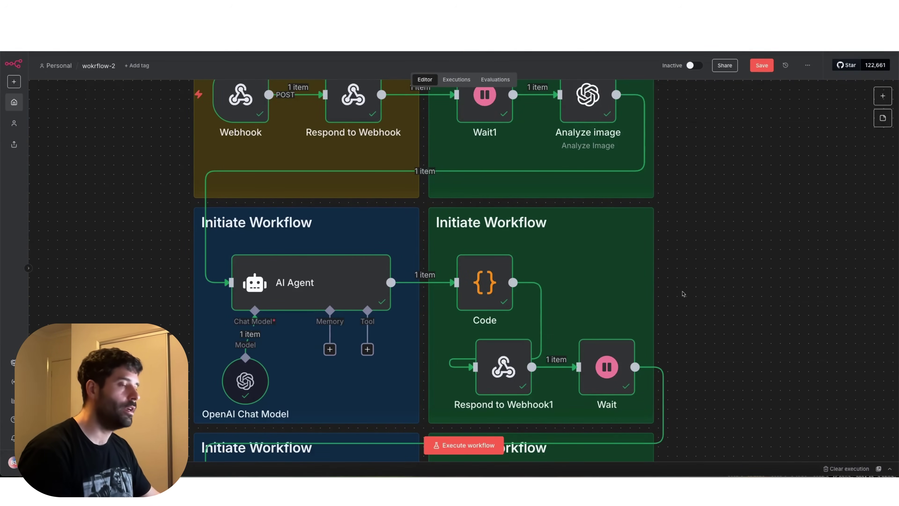
{"action": "scroll", "coordinate": [683, 293], "scroll_direction": "down", "scroll_amount": 2}
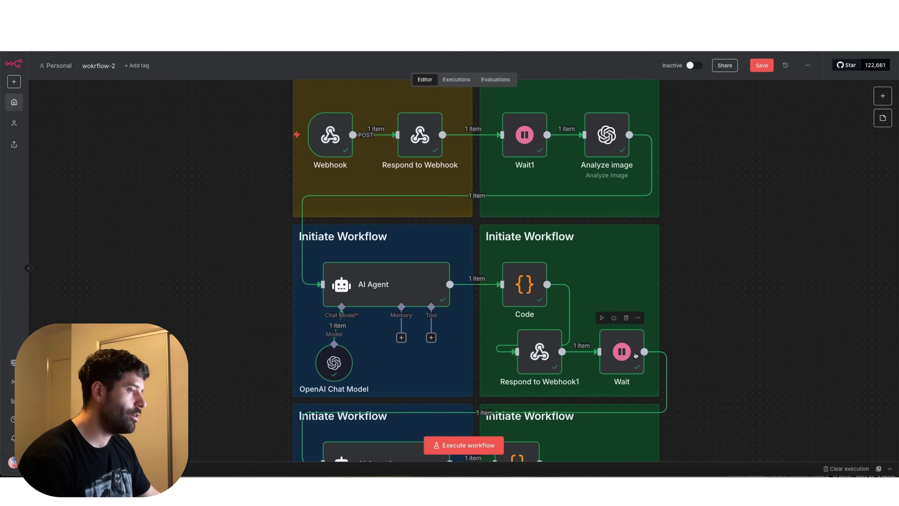
{"action": "scroll", "coordinate": [636, 355], "scroll_direction": "down", "scroll_amount": 2}
{"action": "scroll", "coordinate": [602, 326], "scroll_direction": "up", "scroll_amount": 3}
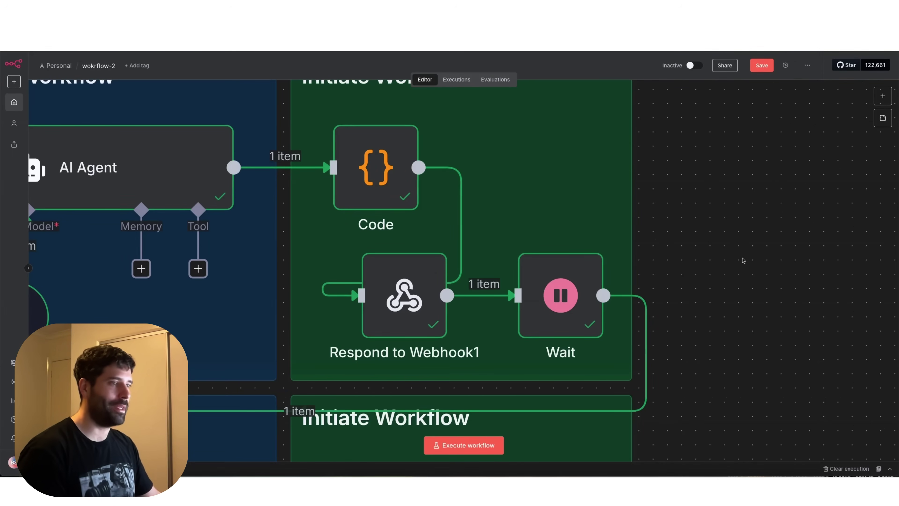
{"action": "scroll", "coordinate": [713, 275], "scroll_direction": "up", "scroll_amount": 3}
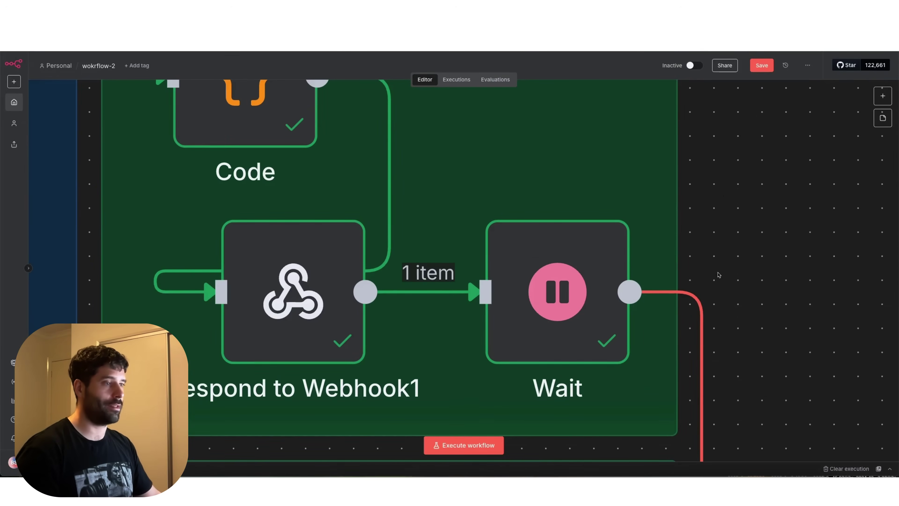
{"action": "scroll", "coordinate": [718, 275], "scroll_direction": "down", "scroll_amount": 3}
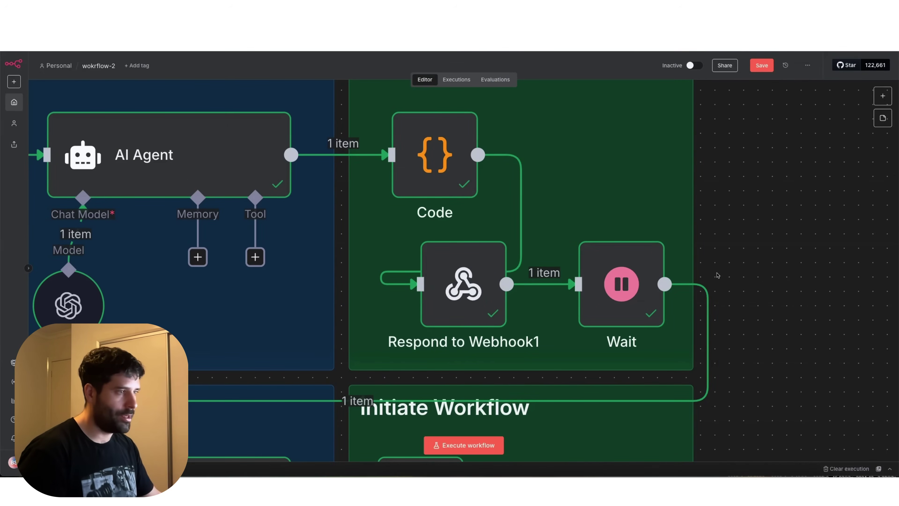
{"action": "mouse_move", "coordinate": [634, 295]}
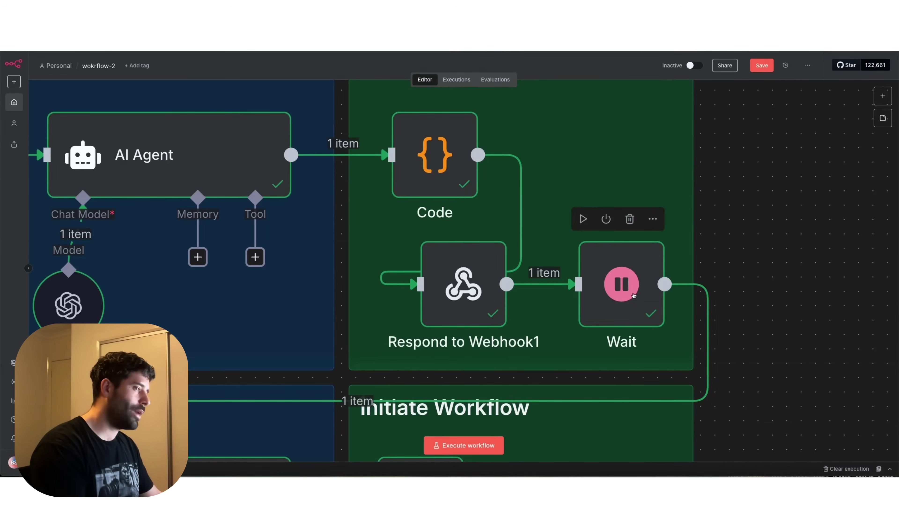
{"action": "scroll", "coordinate": [634, 295], "scroll_direction": "down", "scroll_amount": 5}
{"action": "mouse_move", "coordinate": [389, 94]}
{"action": "left_mouse_down"}
{"action": "mouse_move", "coordinate": [367, 140]}
{"action": "mouse_move", "coordinate": [156, 241]}
{"action": "mouse_move", "coordinate": [326, 276]}
{"action": "left_mouse_up"}
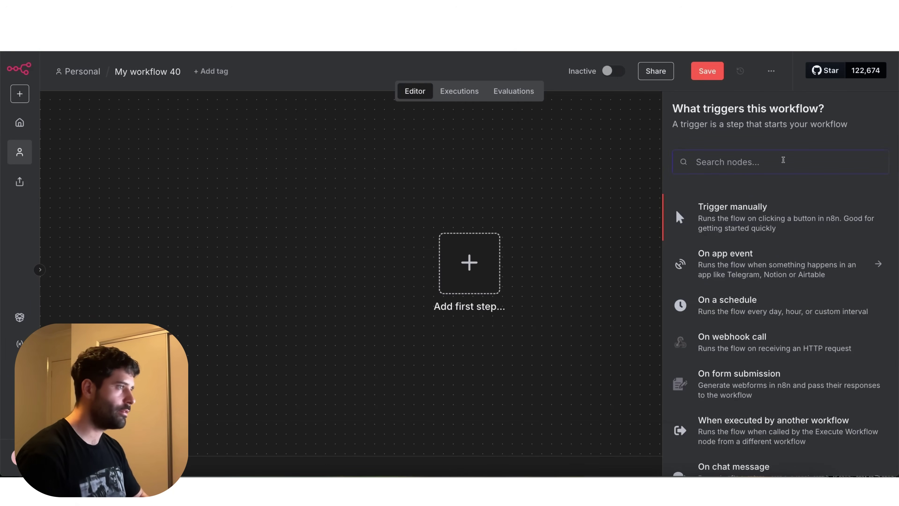
- Add the "On new n8n Form event" trigger as the first step of the empty workflow, keeping its default settings
{"action": "type", "text": "form"}
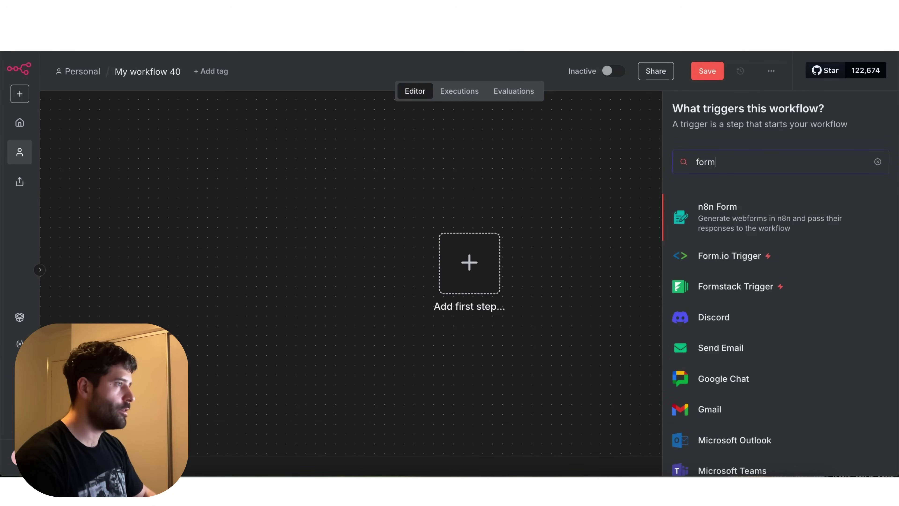
{"action": "left_click", "coordinate": [712, 212]}
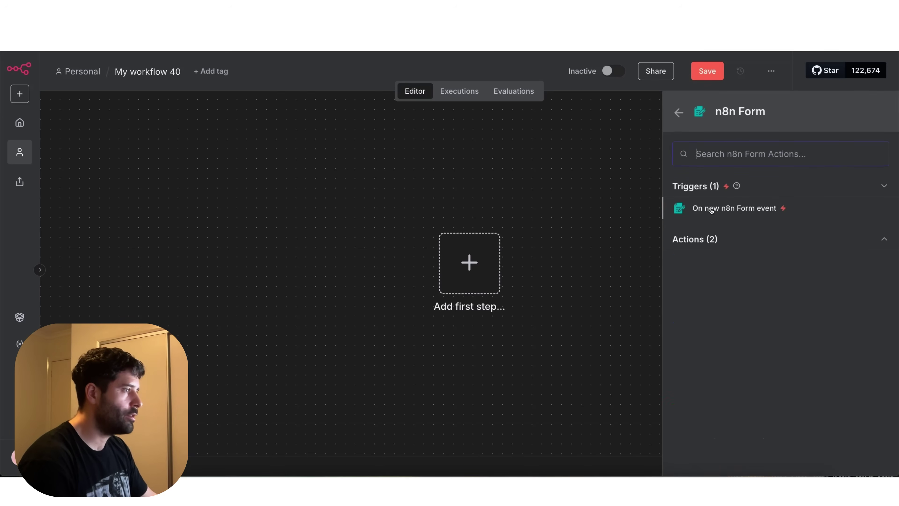
{"action": "left_click", "coordinate": [711, 209]}
{"action": "key", "text": "Escape"}
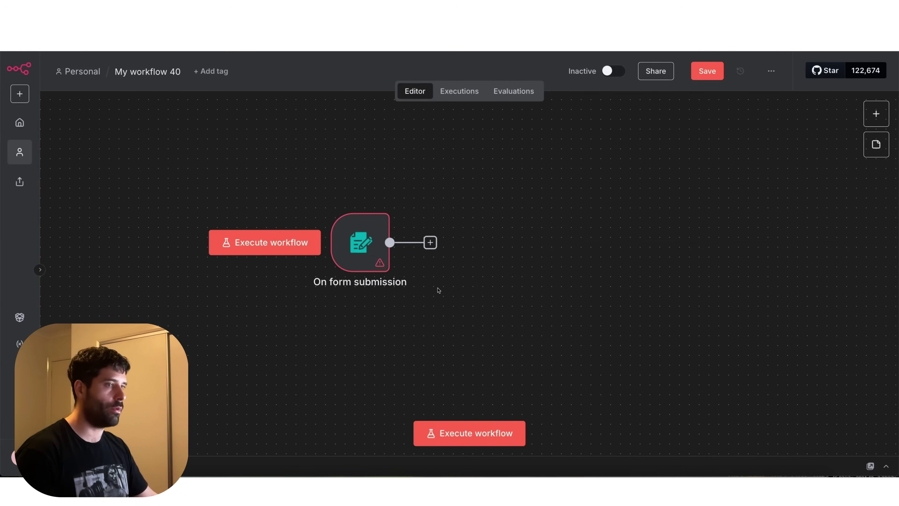
- Add a "No Operation, do nothing" node after the form submission trigger
{"action": "left_click", "coordinate": [430, 242]}
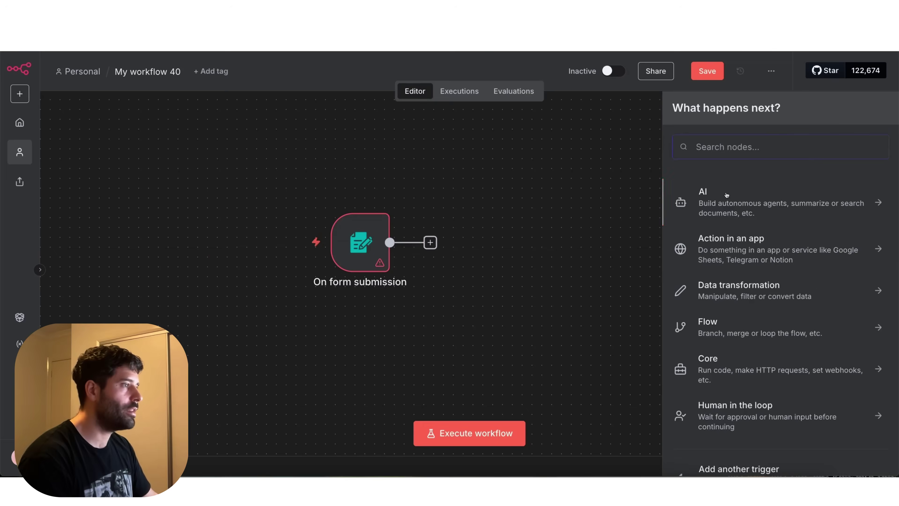
{"action": "type", "text": "form"}
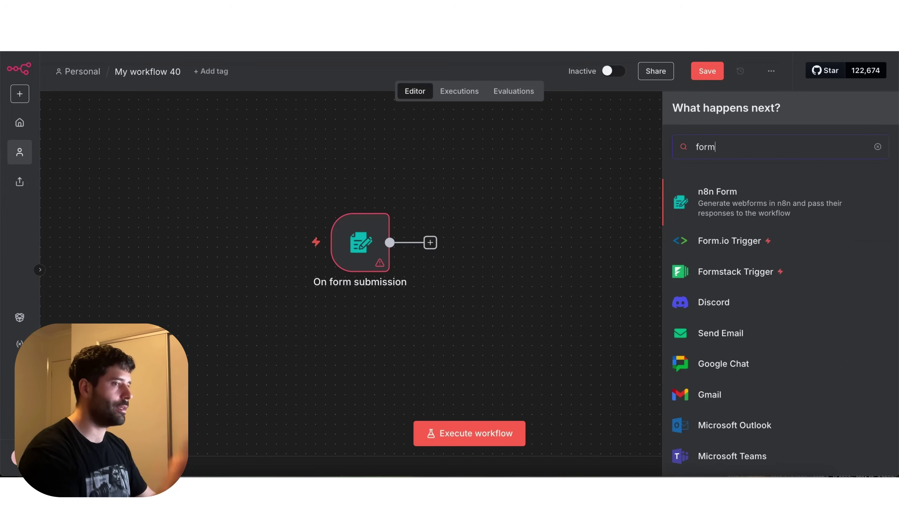
{"action": "double_click", "coordinate": [718, 148]}
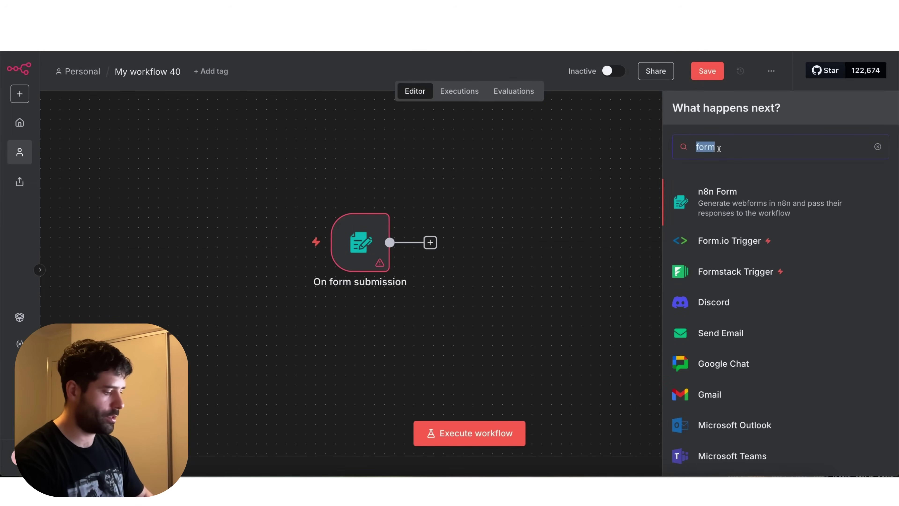
{"action": "type", "text": "do n"}
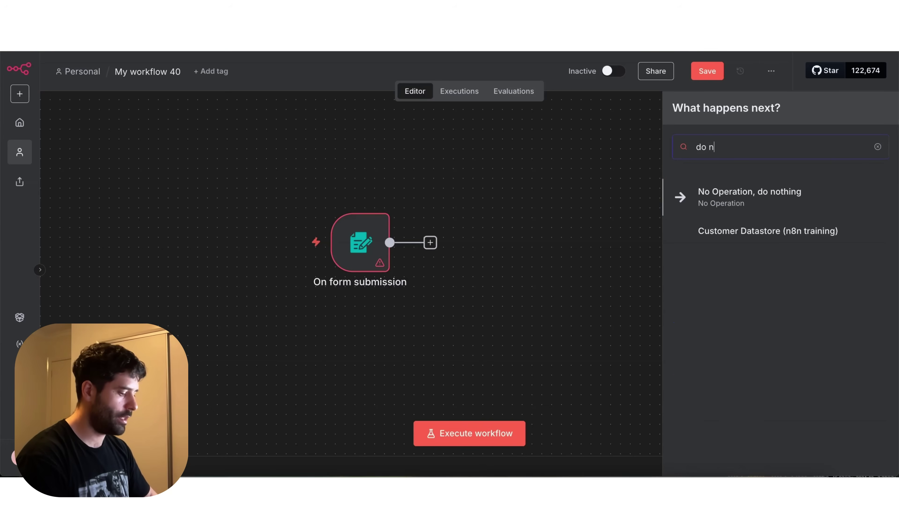
{"action": "type", "text": "othin"}
{"action": "left_click", "coordinate": [717, 200]}
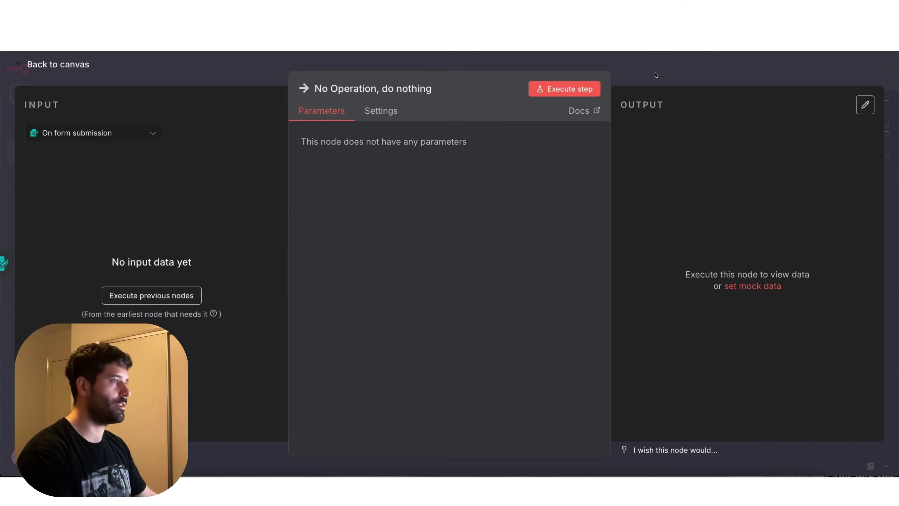
{"action": "key", "text": "Escape"}
- Add an n8n Form node with the Next Form Page action after the No Operation node, keeping its default settings
{"action": "left_click", "coordinate": [557, 243]}
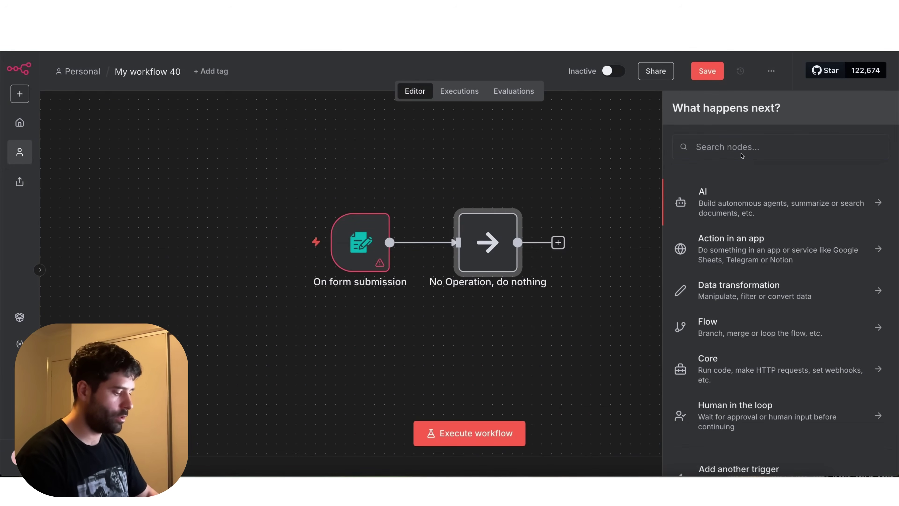
{"action": "type", "text": "form"}
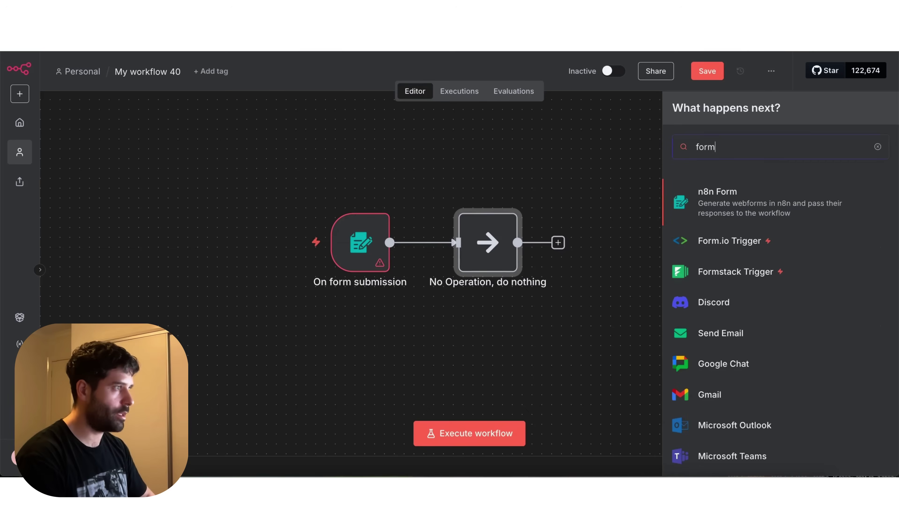
{"action": "left_click", "coordinate": [702, 188]}
{"action": "left_click", "coordinate": [720, 219]}
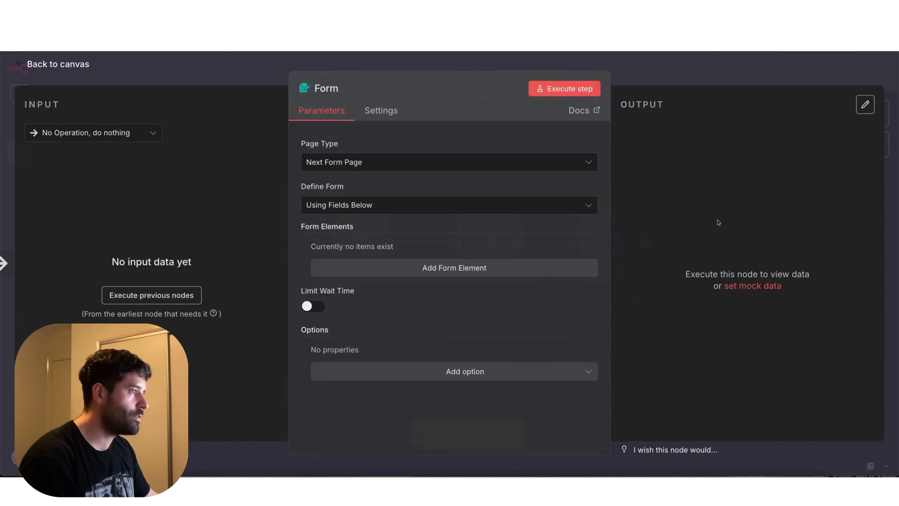
{"action": "key", "text": "Escape"}
{"action": "mouse_move", "coordinate": [378, 352]}
{"action": "left_mouse_down"}
{"action": "mouse_move", "coordinate": [370, 247]}
{"action": "mouse_move", "coordinate": [497, 253]}
{"action": "mouse_move", "coordinate": [496, 232]}
{"action": "mouse_move", "coordinate": [496, 250]}
{"action": "mouse_move", "coordinate": [542, 177]}
{"action": "mouse_move", "coordinate": [605, 246]}
{"action": "mouse_move", "coordinate": [379, 269]}
{"action": "mouse_move", "coordinate": [412, 245]}
{"action": "mouse_move", "coordinate": [488, 237]}
{"action": "mouse_move", "coordinate": [588, 260]}
{"action": "left_mouse_up"}
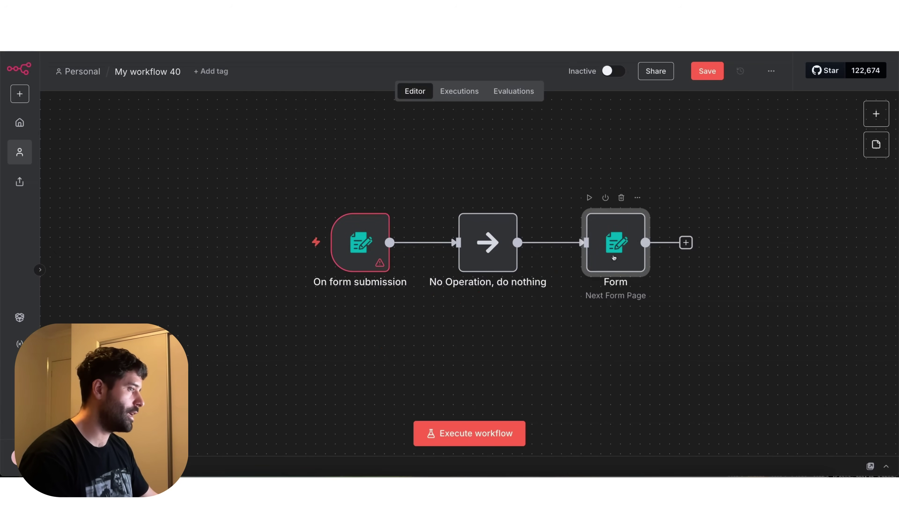
{"action": "key", "text": "1"}
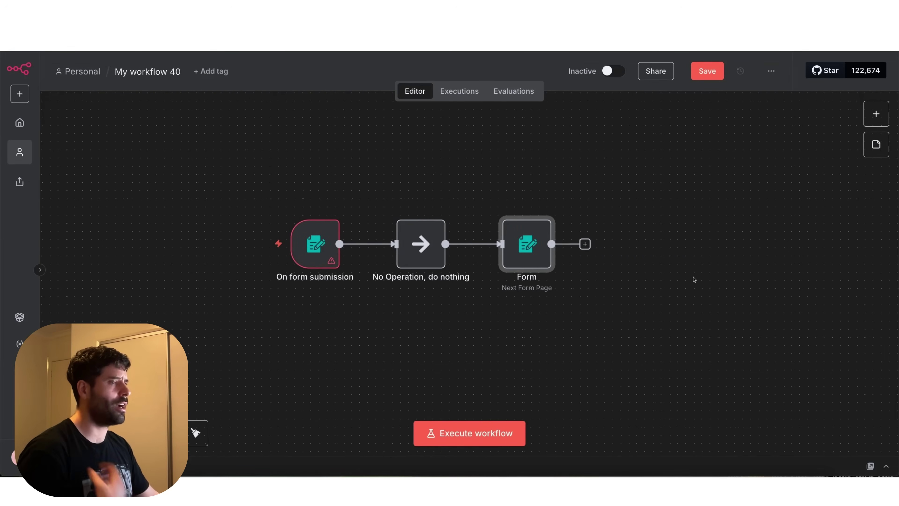
- Add a second "No Operation, do nothing" node after the Form node and connect its output back to the Form node's input
{"action": "mouse_move", "coordinate": [528, 268]}
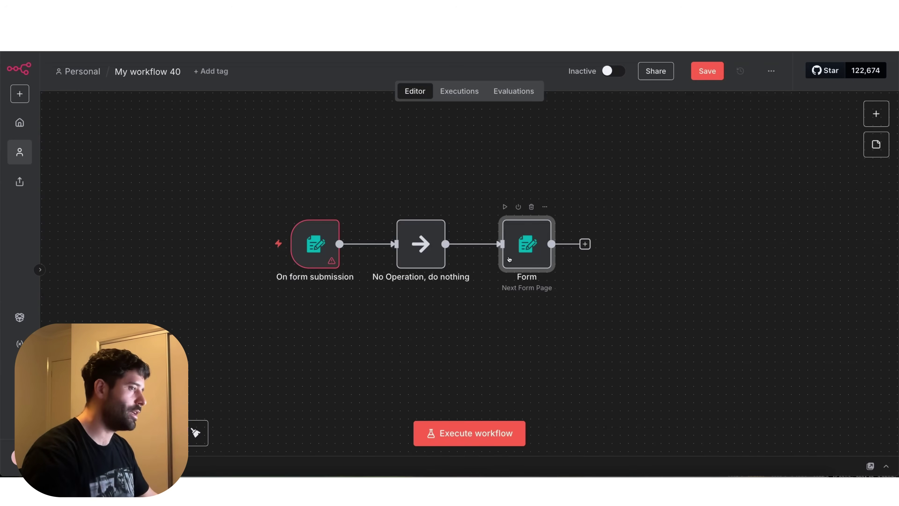
{"action": "left_click", "coordinate": [584, 244]}
{"action": "type", "text": "do nothin"}
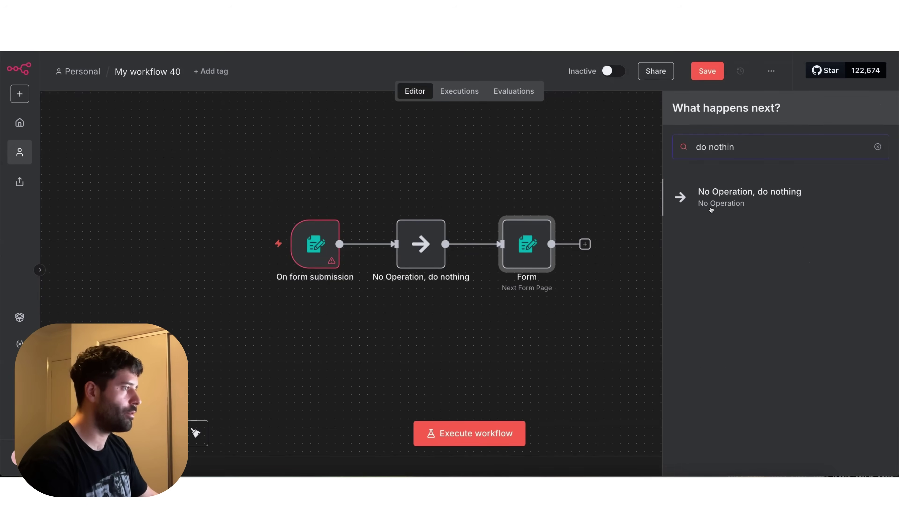
{"action": "left_click", "coordinate": [710, 209]}
{"action": "key", "text": "Escape"}
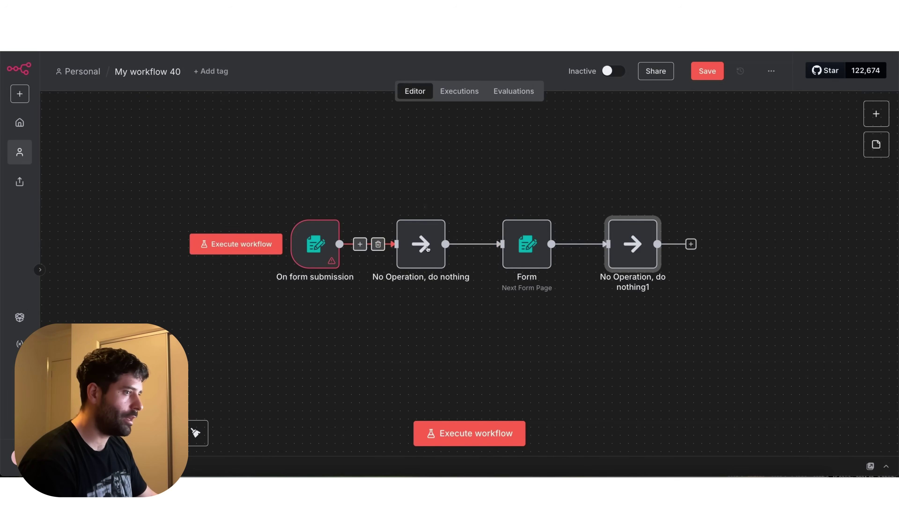
{"action": "left_click_drag", "start_coordinate": [657, 244], "coordinate": [501, 244]}
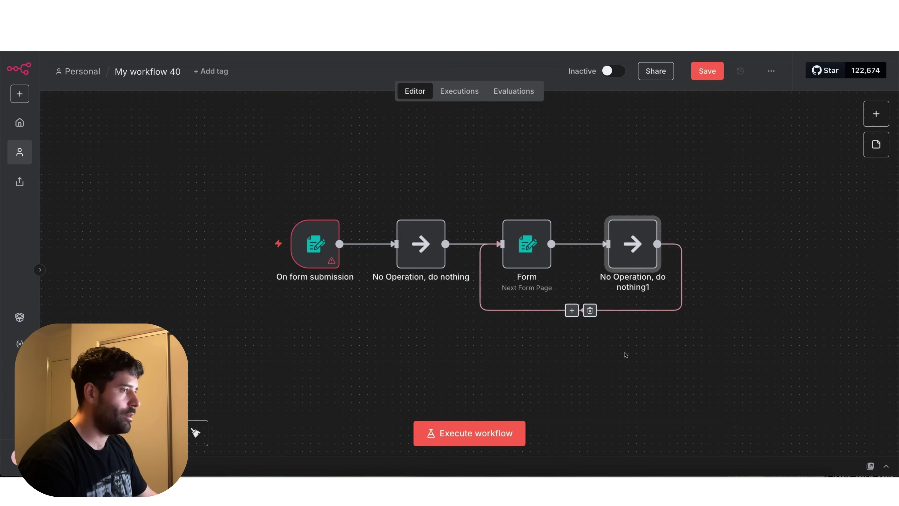
- Add an n8n Form node with the Form Ending action as a second branch from the last No Operation node
{"action": "left_click", "coordinate": [657, 244]}
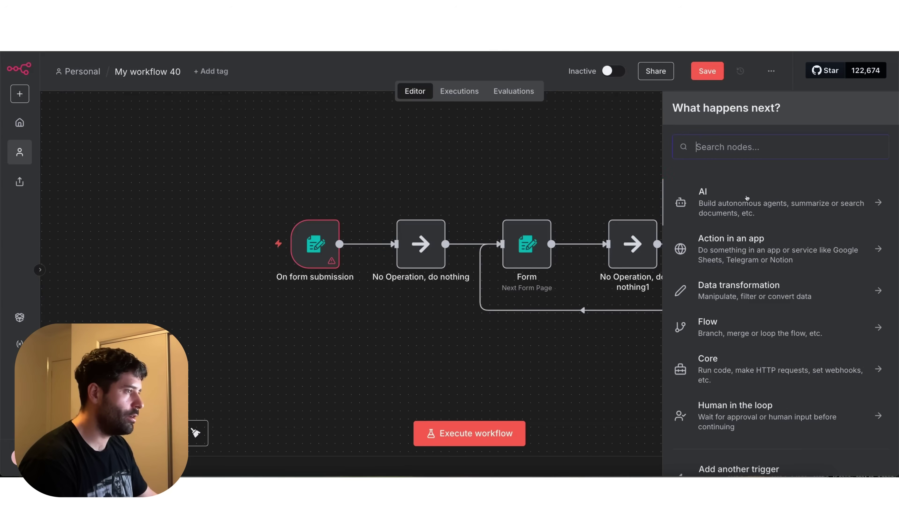
{"action": "type", "text": "form"}
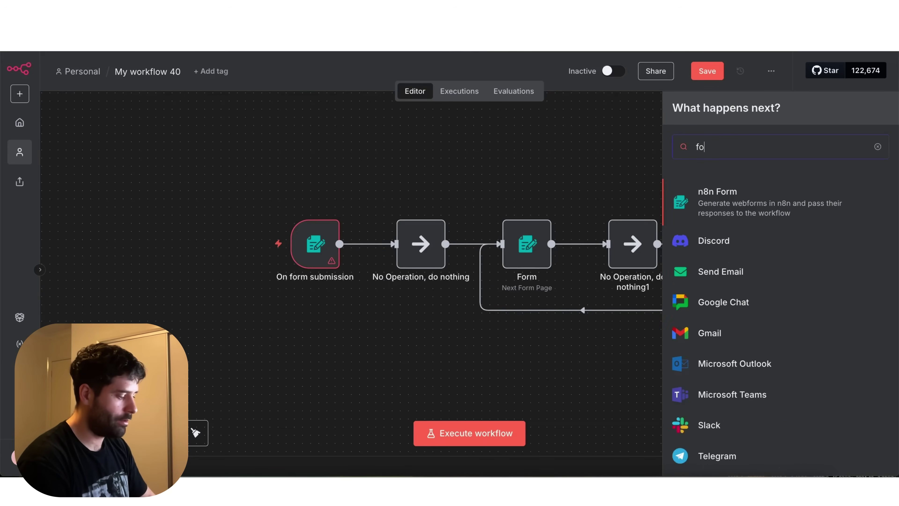
{"action": "left_click", "coordinate": [714, 204]}
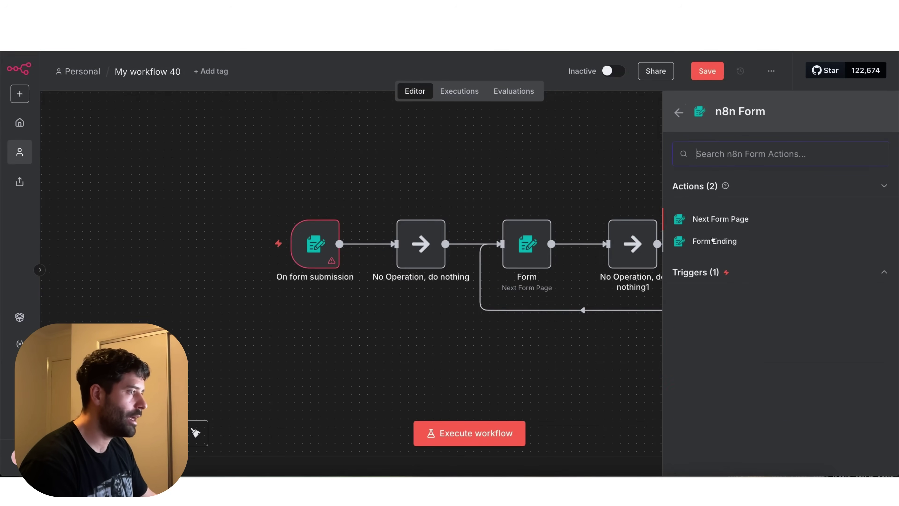
{"action": "left_click", "coordinate": [712, 240]}
{"action": "left_click", "coordinate": [715, 53]}
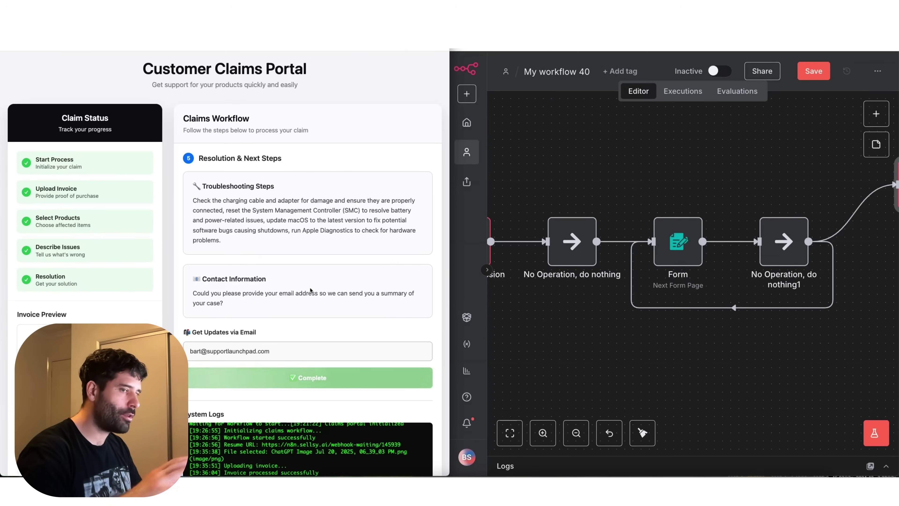
- Review the Customer Claims Portal's claim status and resolution steps alongside the form-based workflow
{"action": "scroll", "coordinate": [310, 289], "scroll_direction": "down", "scroll_amount": 3}
{"action": "scroll", "coordinate": [310, 290], "scroll_direction": "up", "scroll_amount": 3}
{"action": "scroll", "coordinate": [310, 289], "scroll_direction": "up", "scroll_amount": 2}
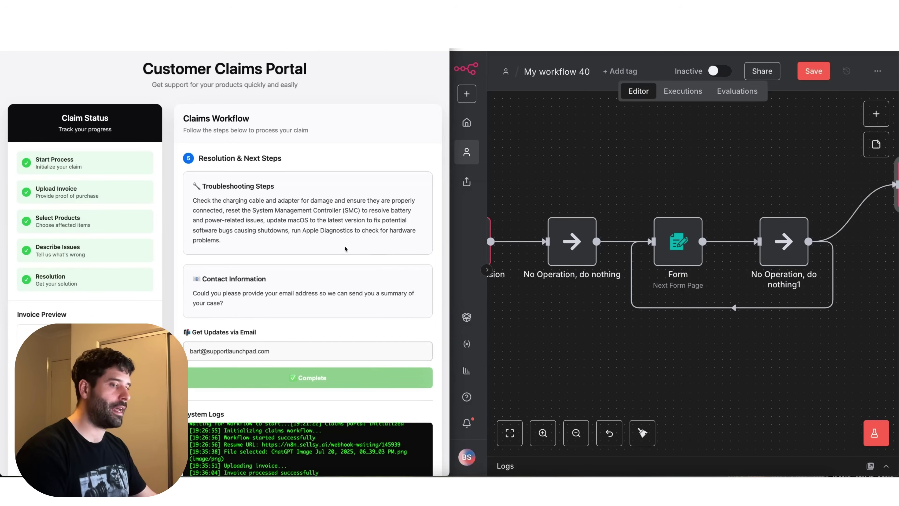
{"action": "scroll", "coordinate": [311, 313], "scroll_direction": "down", "scroll_amount": 5}
{"action": "scroll", "coordinate": [312, 294], "scroll_direction": "up", "scroll_amount": 5}
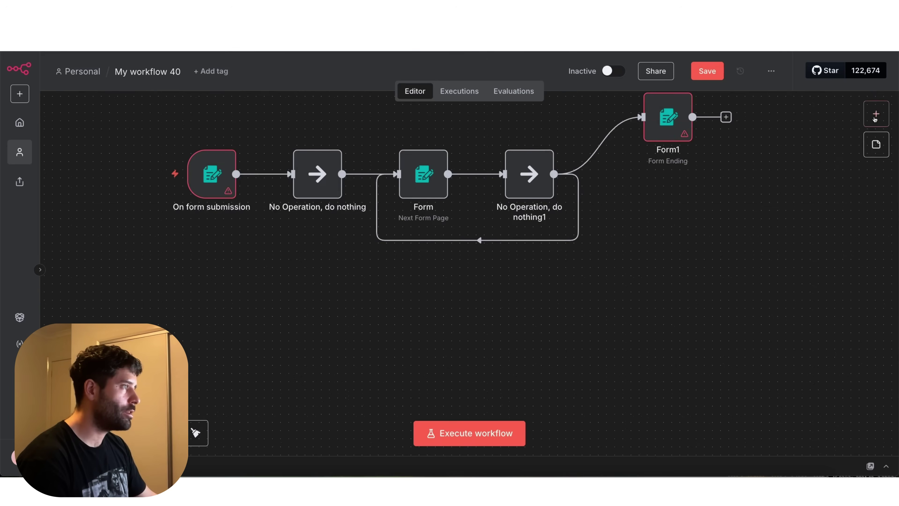
- Browse the Human in the loop nodes that can send a message and wait for a response
{"action": "left_click", "coordinate": [876, 114]}
{"action": "left_click", "coordinate": [718, 404]}
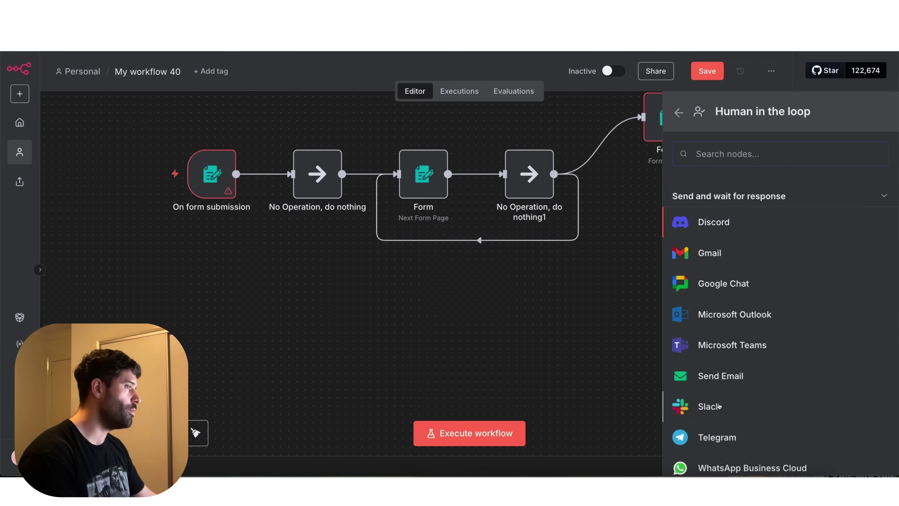
{"action": "scroll", "coordinate": [719, 405], "scroll_direction": "down", "scroll_amount": 2}
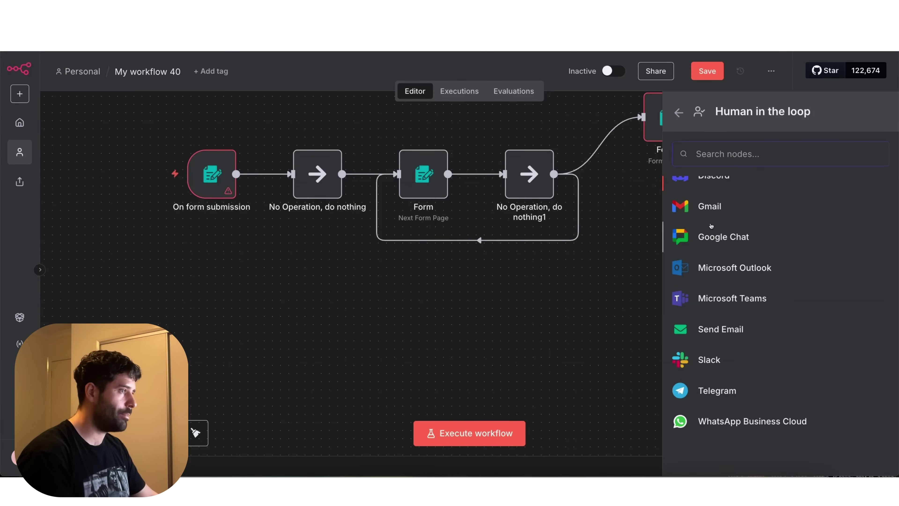
- Add a Gmail node that sends a message and waits for a response, placing it unconnected below the form workflow
{"action": "left_click", "coordinate": [705, 205]}
{"action": "left_click", "coordinate": [671, 93]}
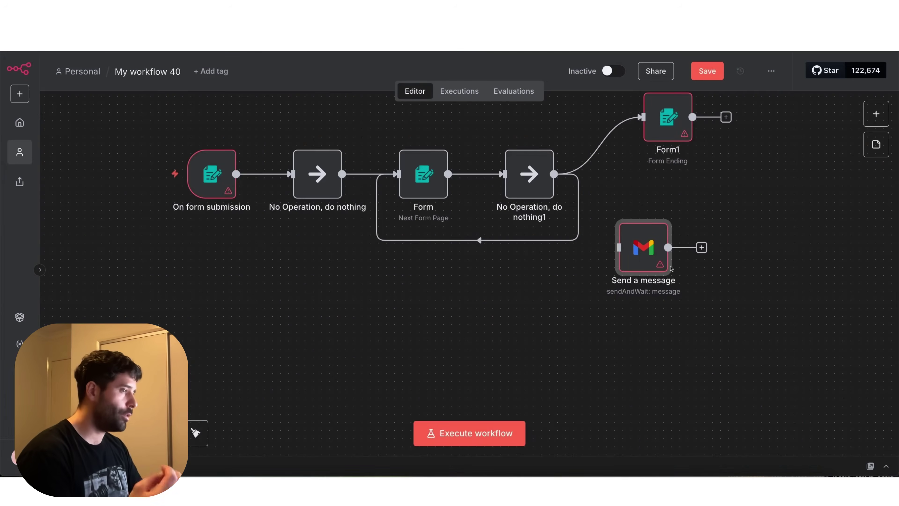
{"action": "scroll", "coordinate": [632, 341], "scroll_direction": "down", "scroll_amount": 3}
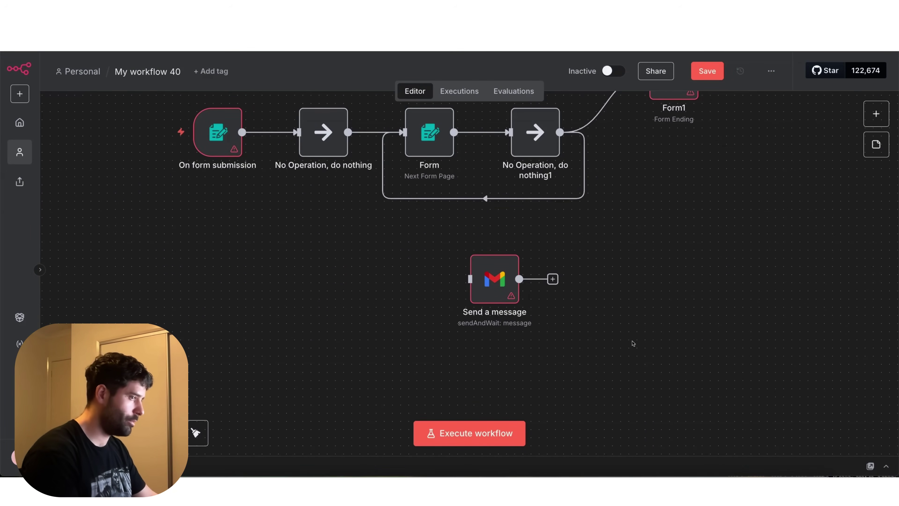
- Examine the Gmail node's Send and Wait for Response parameters, including the recipient, message and response type
{"action": "double_click", "coordinate": [494, 279]}
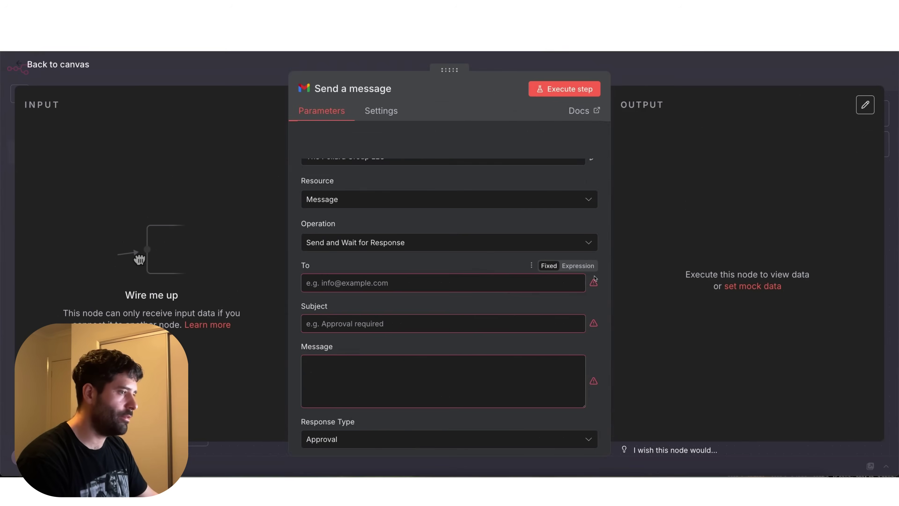
{"action": "scroll", "coordinate": [421, 244], "scroll_direction": "down", "scroll_amount": 1}
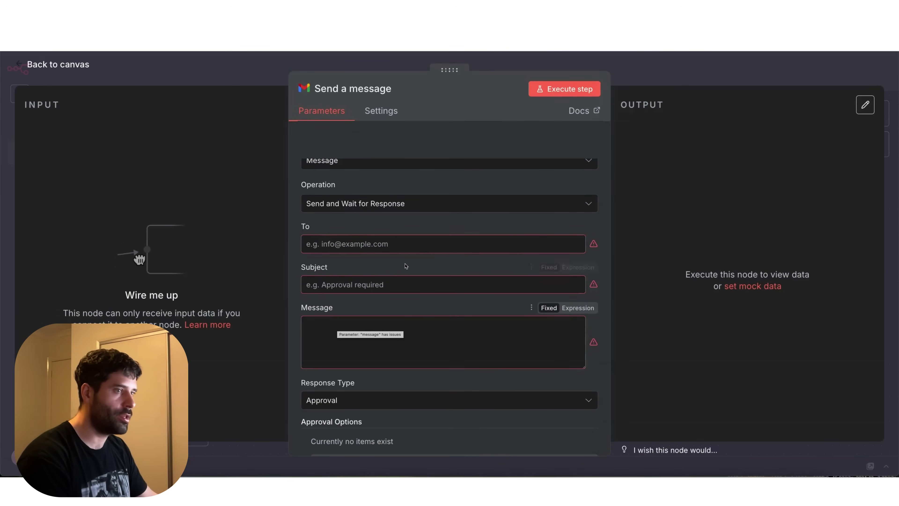
{"action": "scroll", "coordinate": [352, 231], "scroll_direction": "up", "scroll_amount": 1}
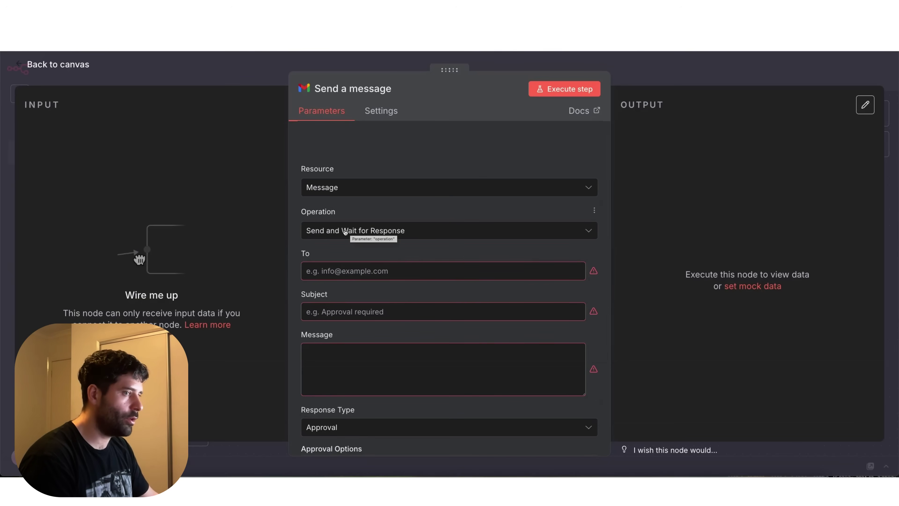
{"action": "scroll", "coordinate": [345, 232], "scroll_direction": "up", "scroll_amount": 1}
{"action": "key", "text": "Escape"}
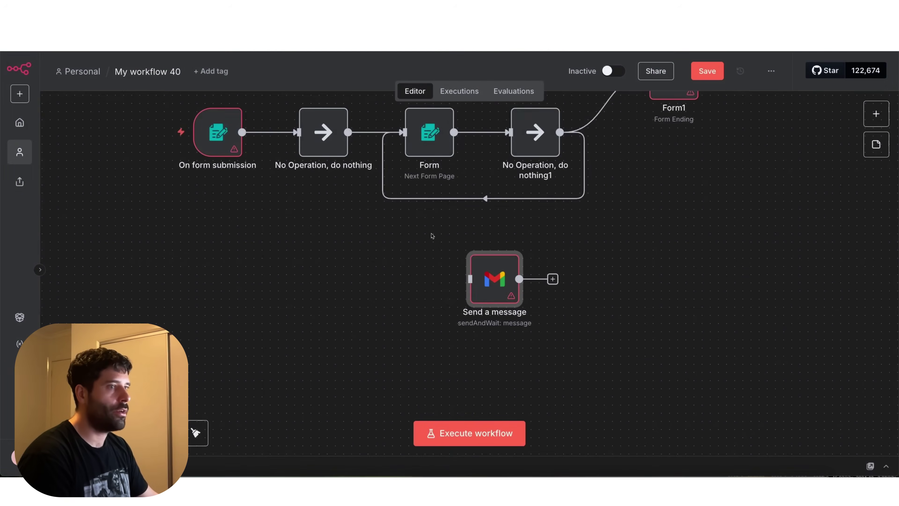
- Duplicate the first No Operation node, place the copy before the Gmail node and connect it to that node's input
{"action": "scroll", "coordinate": [430, 235], "scroll_direction": "left", "scroll_amount": 1}
{"action": "left_click", "coordinate": [375, 124]}
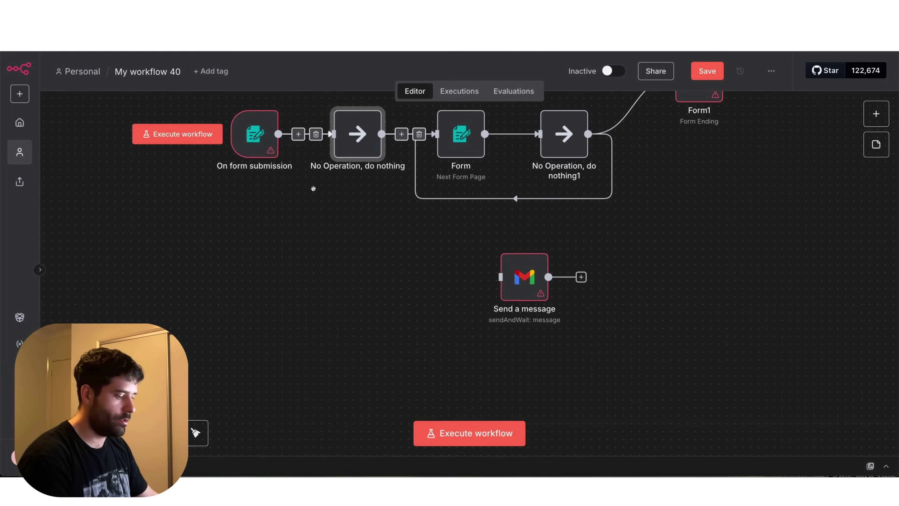
{"action": "key", "text": "ctrl+c"}
{"action": "key", "text": "ctrl+v"}
{"action": "left_click_drag", "start_coordinate": [430, 286], "coordinate": [494, 291]}
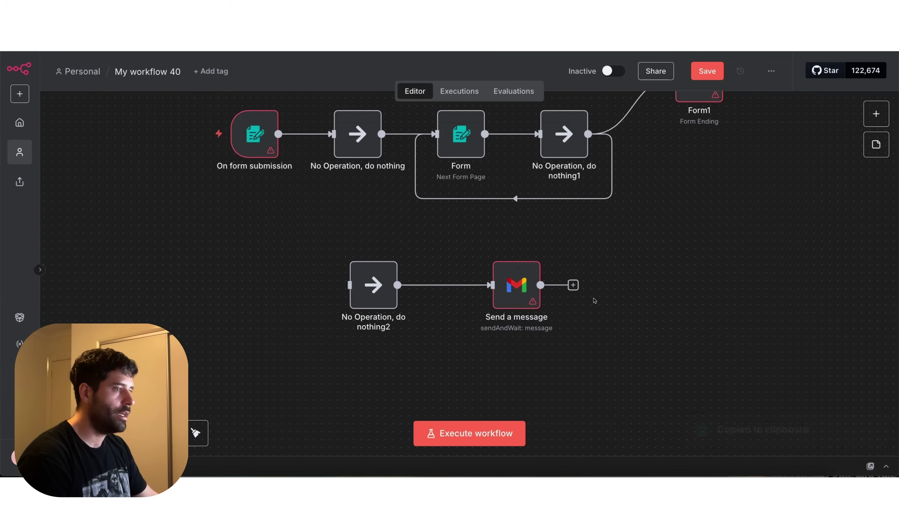
- Paste another No Operation node after the Gmail node and connect the Gmail node's output to it
{"action": "key", "text": "ctrl+v"}
{"action": "left_click_drag", "start_coordinate": [708, 283], "coordinate": [652, 283]}
{"action": "left_click_drag", "start_coordinate": [541, 285], "coordinate": [642, 292]}
{"action": "left_click", "coordinate": [520, 280]}
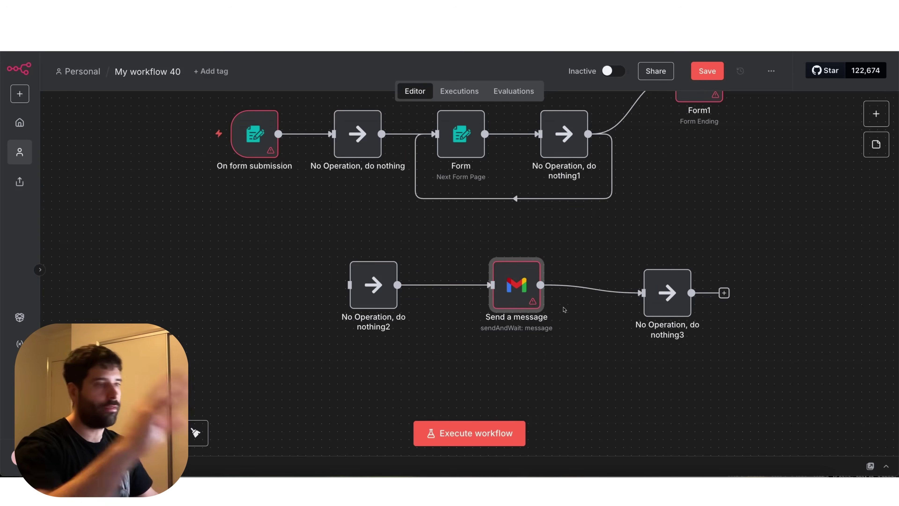
- Add an unconnected Wait node and place it in the empty canvas area beyond the two workflow branches
{"action": "scroll", "coordinate": [564, 309], "scroll_direction": "up", "scroll_amount": 1}
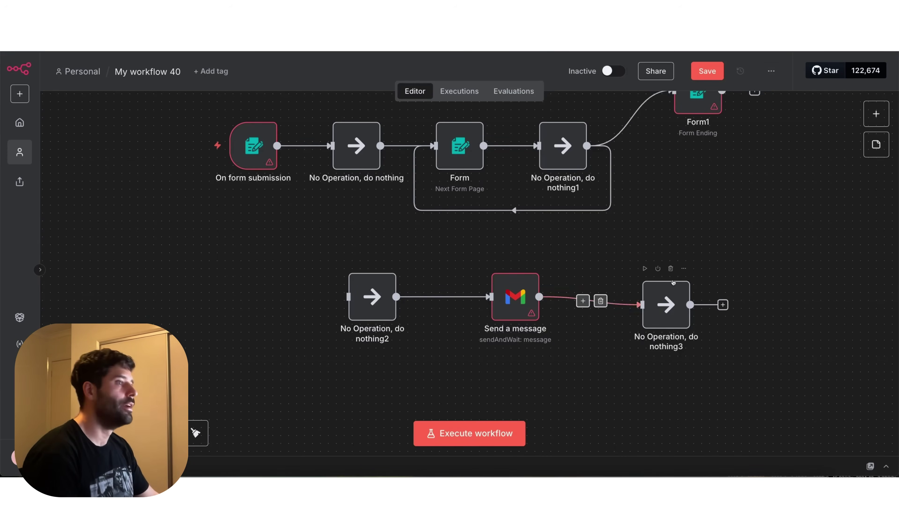
{"action": "key", "text": "1"}
{"action": "key", "text": "Tab"}
{"action": "type", "text": "wa"}
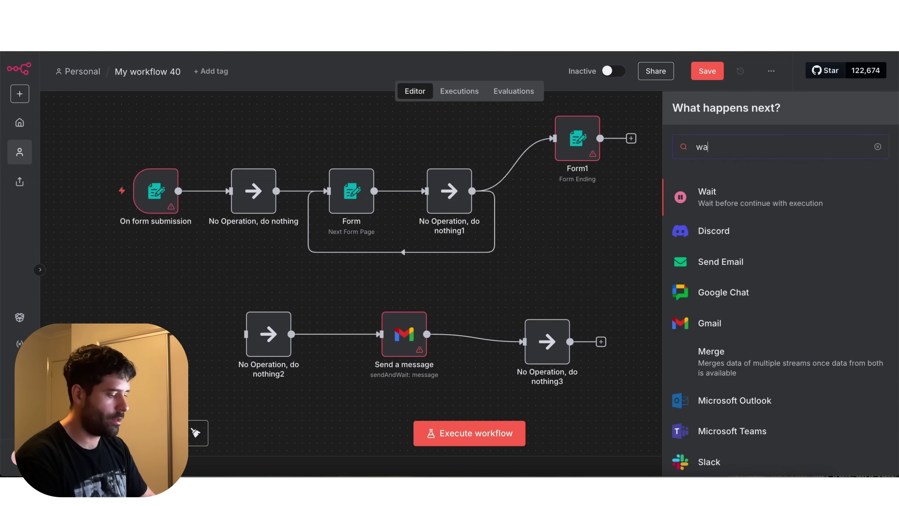
{"action": "type", "text": "it"}
{"action": "key", "text": "Return"}
{"action": "key", "text": "Escape"}
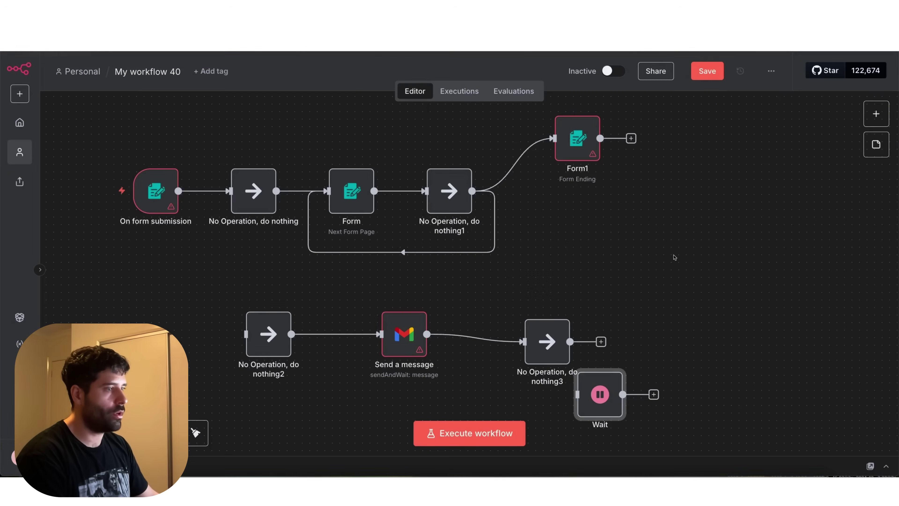
{"action": "left_click_drag", "start_coordinate": [602, 393], "coordinate": [677, 283]}
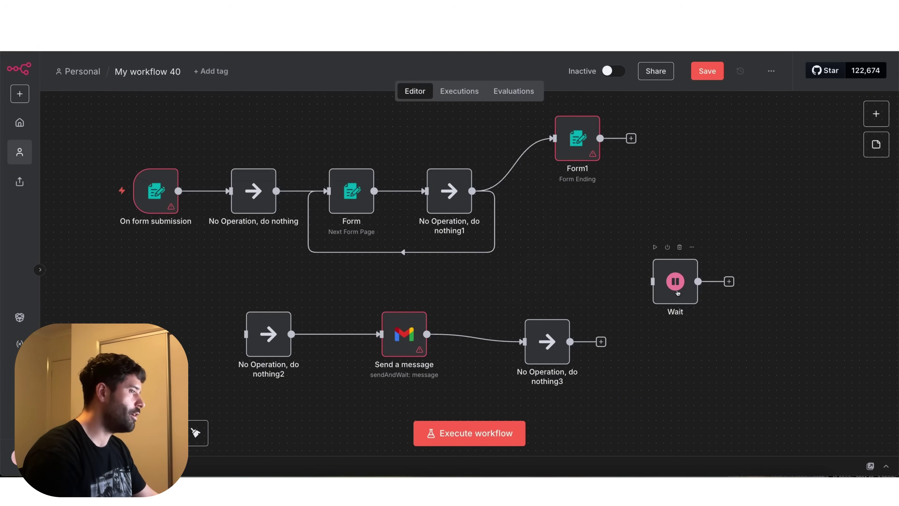
{"action": "scroll", "coordinate": [677, 289], "scroll_direction": "up", "scroll_amount": 3}
{"action": "scroll", "coordinate": [678, 292], "scroll_direction": "up", "scroll_amount": 1}
{"action": "scroll", "coordinate": [678, 293], "scroll_direction": "down", "scroll_amount": 4}
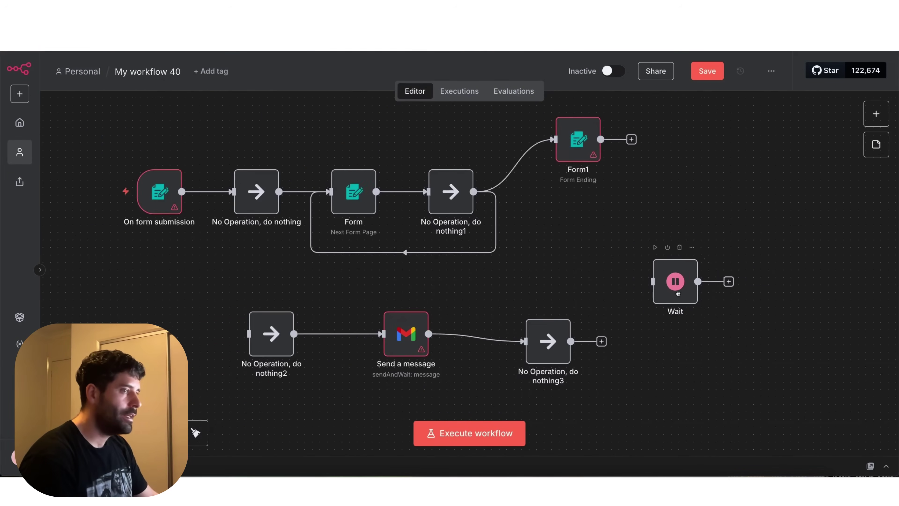
{"action": "left_click_drag", "start_coordinate": [677, 292], "coordinate": [706, 240]}
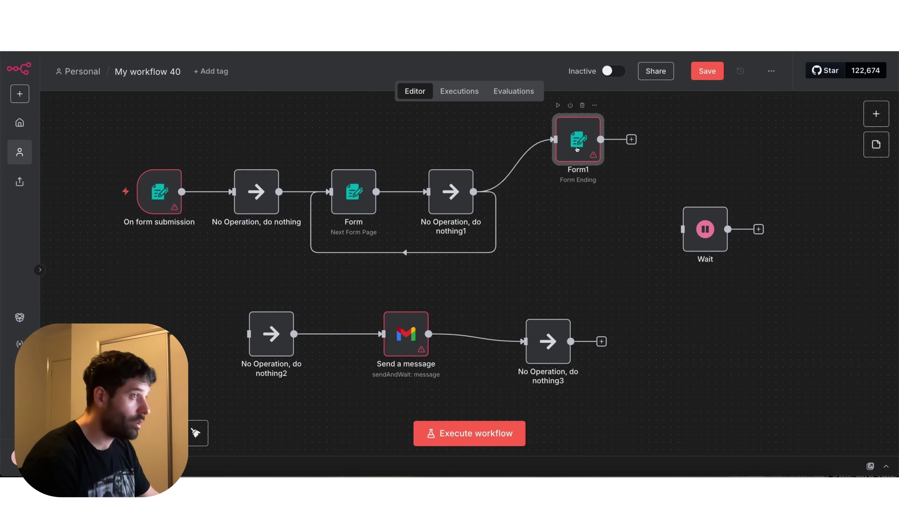
- Review which messaging services the Human in the loop category offers for sending and waiting for a response
{"action": "left_click", "coordinate": [412, 327]}
{"action": "left_click", "coordinate": [875, 114]}
{"action": "left_click", "coordinate": [732, 458]}
{"action": "scroll", "coordinate": [717, 374], "scroll_direction": "down", "scroll_amount": 1}
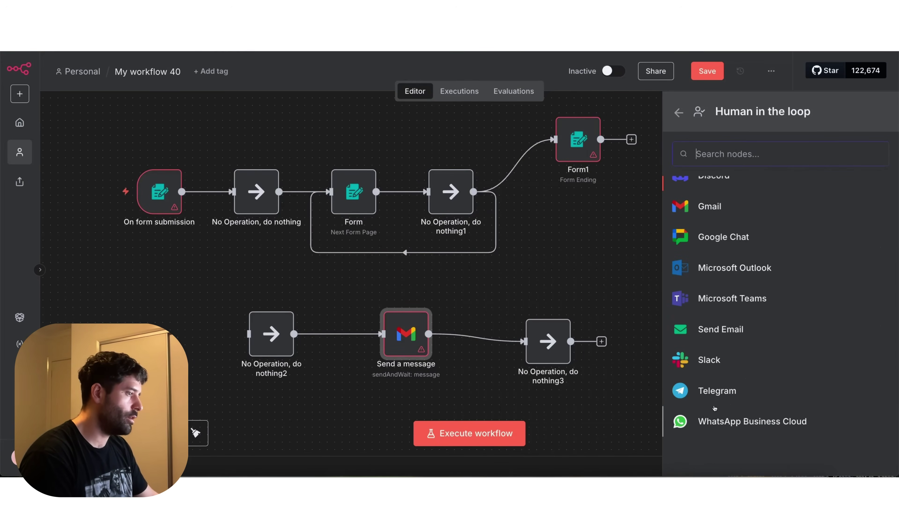
{"action": "scroll", "coordinate": [716, 361], "scroll_direction": "up", "scroll_amount": 1}
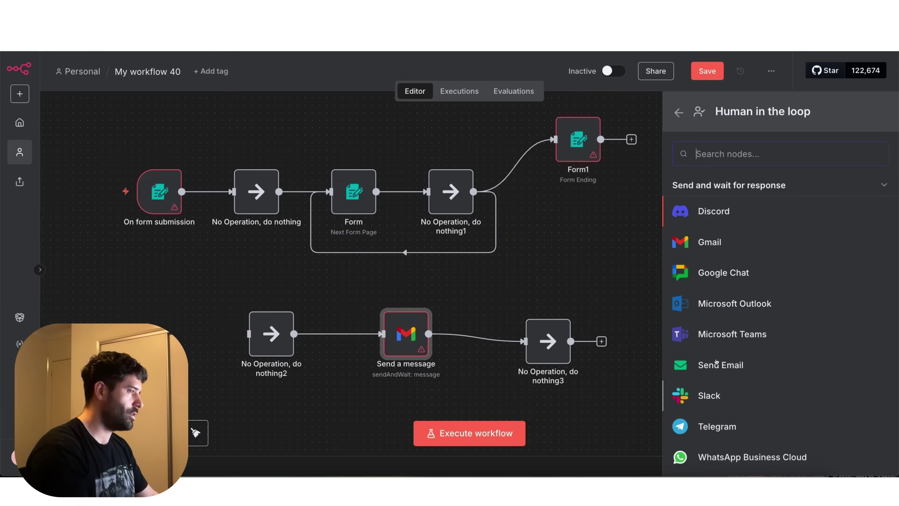
{"action": "scroll", "coordinate": [716, 361], "scroll_direction": "down", "scroll_amount": 1}
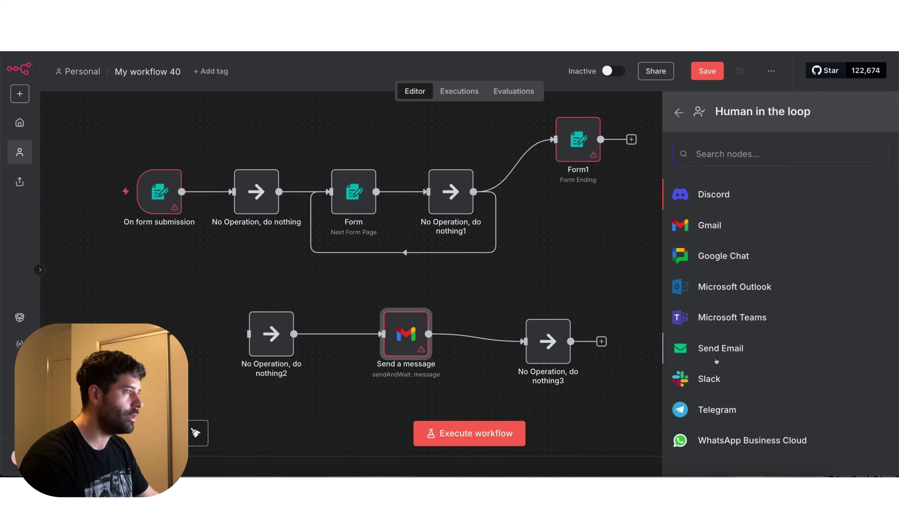
{"action": "scroll", "coordinate": [731, 370], "scroll_direction": "down", "scroll_amount": 1}
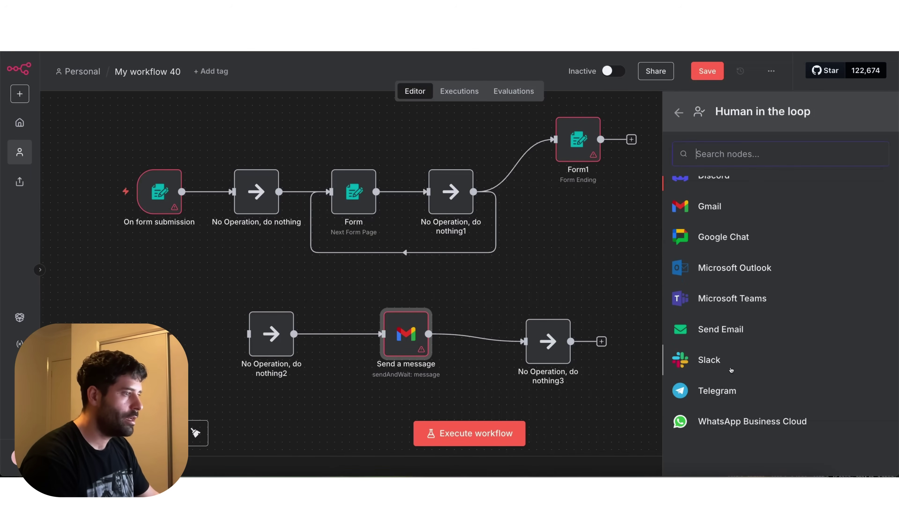
{"action": "left_click", "coordinate": [642, 277]}
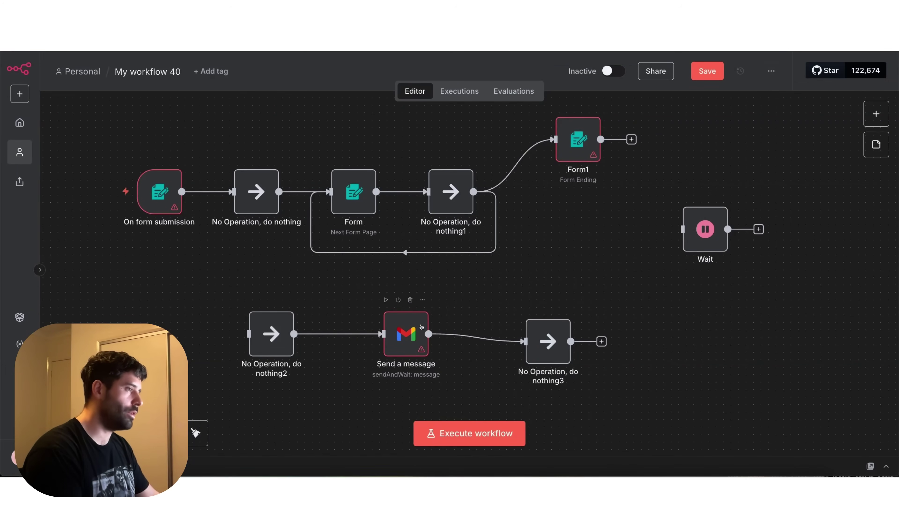
- Set the Wait node to resume On Form Submitted
{"action": "double_click", "coordinate": [699, 233]}
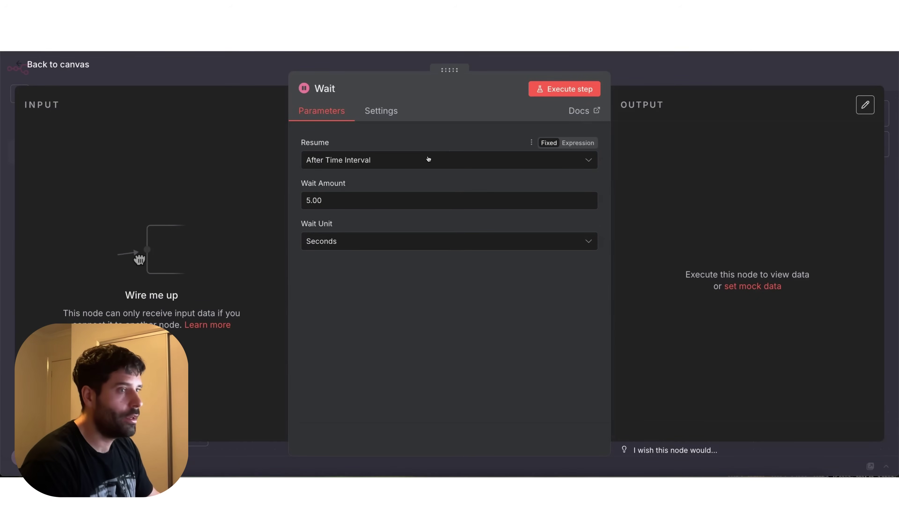
{"action": "left_click", "coordinate": [399, 162]}
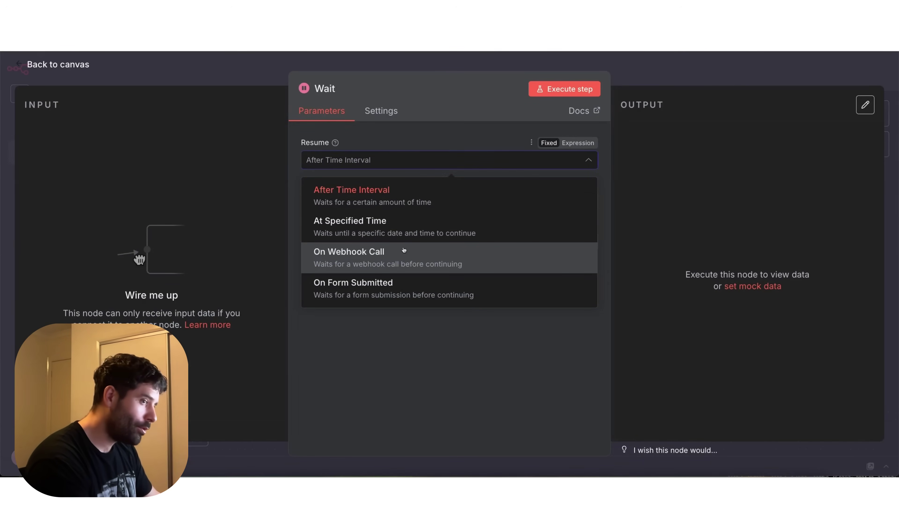
{"action": "left_click", "coordinate": [401, 284]}
{"action": "key", "text": "Escape"}
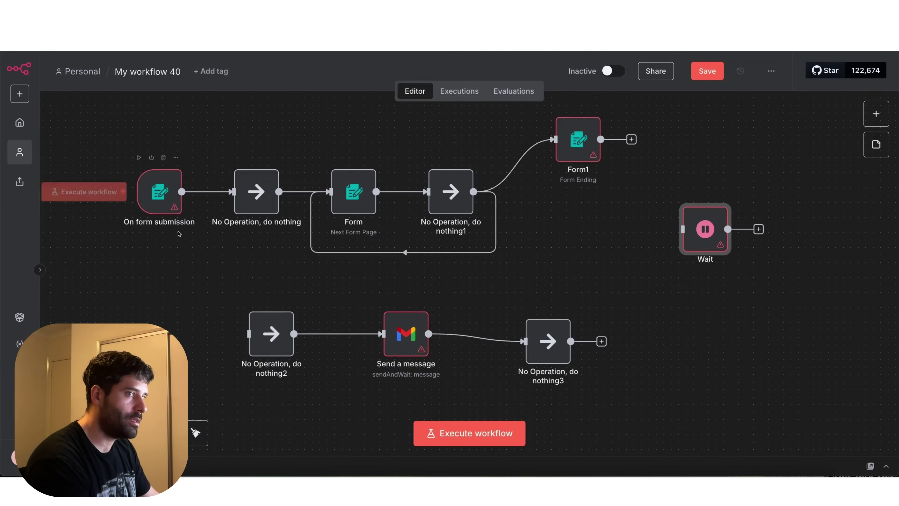
- Set the Wait node's Resume option to On Webhook Call
{"action": "key", "text": "Return"}
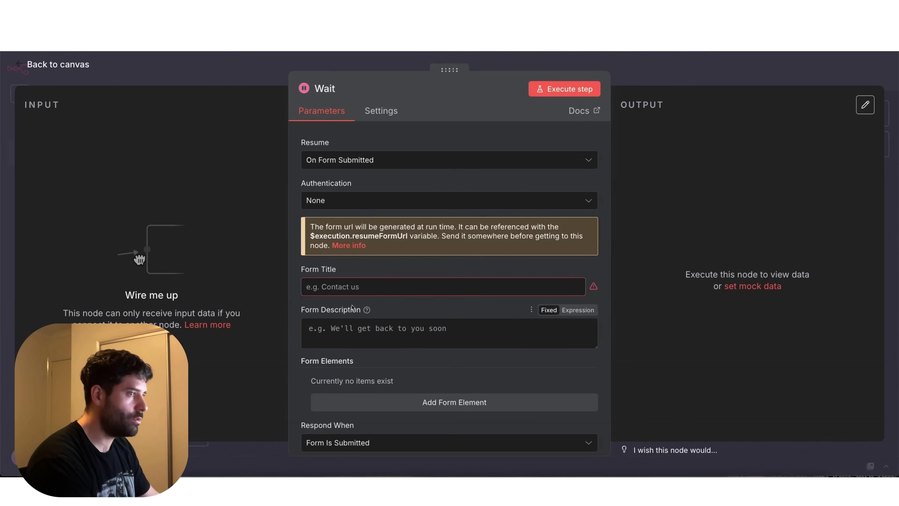
{"action": "left_click", "coordinate": [407, 160]}
{"action": "left_click", "coordinate": [542, 254]}
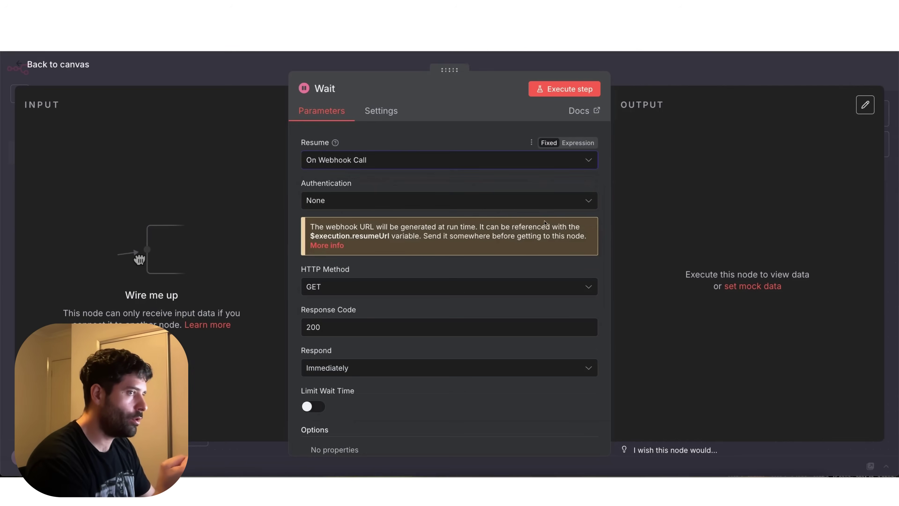
{"action": "left_click", "coordinate": [646, 82]}
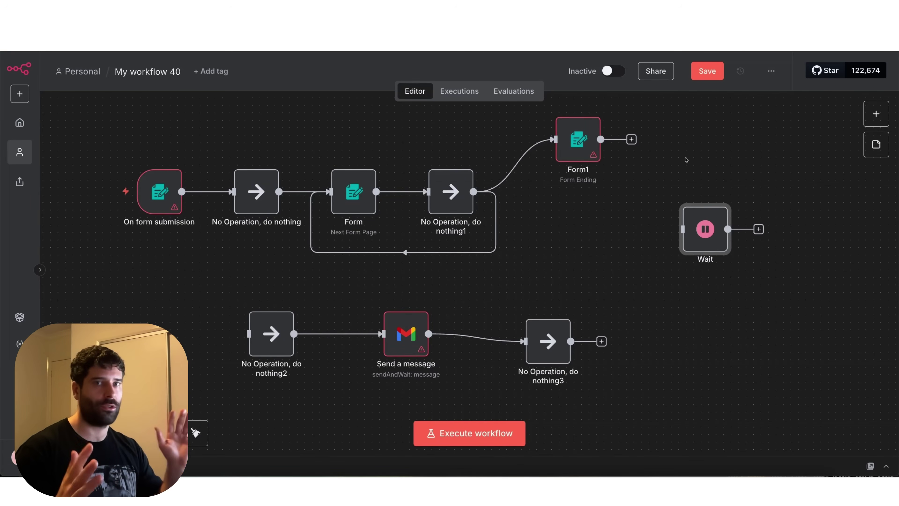
- Examine the Wait node's webhook settings, including the available authentication types and HTTP methods
{"action": "double_click", "coordinate": [706, 224]}
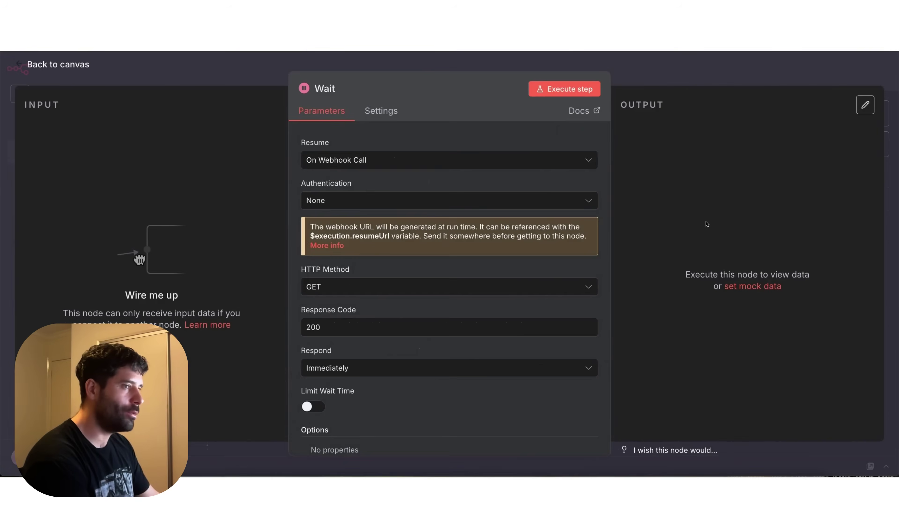
{"action": "scroll", "coordinate": [505, 208], "scroll_direction": "down", "scroll_amount": 1}
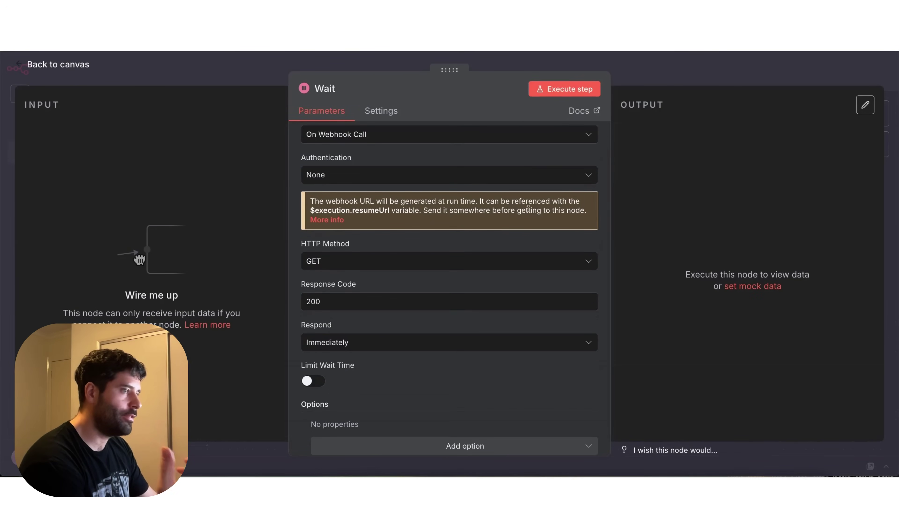
{"action": "scroll", "coordinate": [506, 208], "scroll_direction": "up", "scroll_amount": 1}
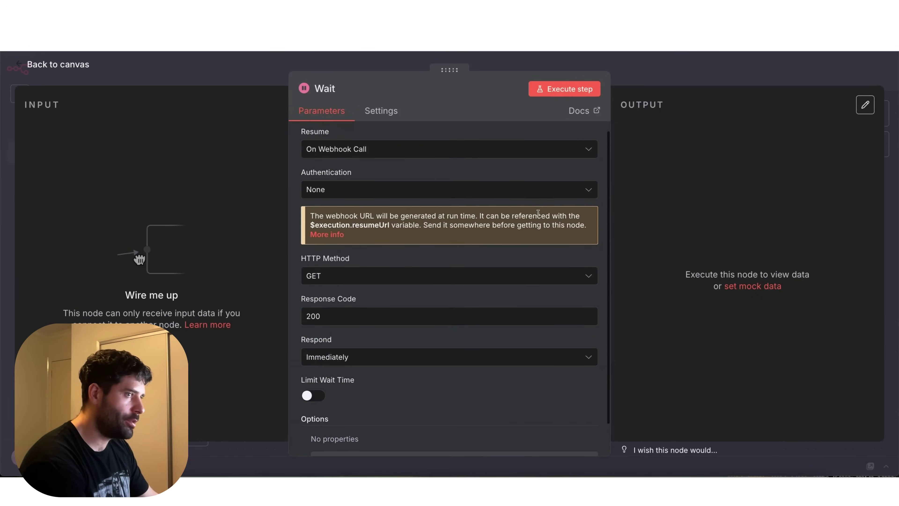
{"action": "left_click", "coordinate": [374, 193]}
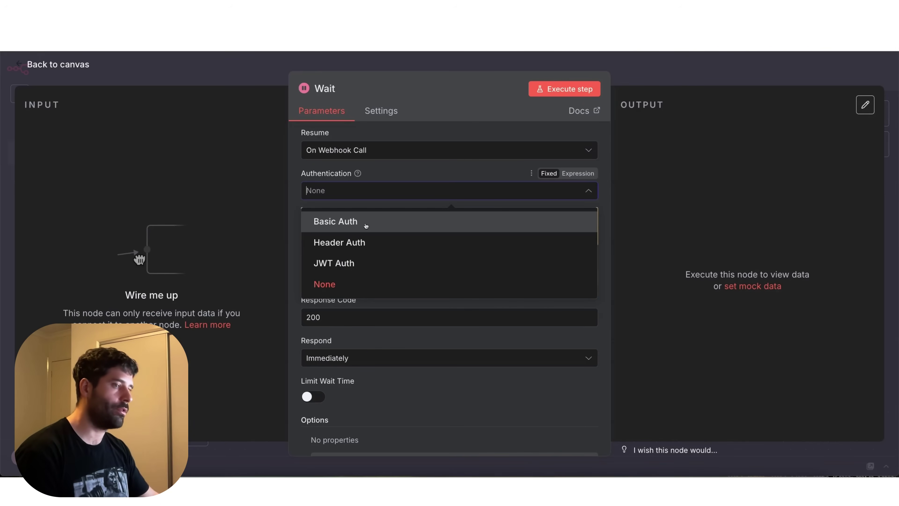
{"action": "key", "text": "Escape"}
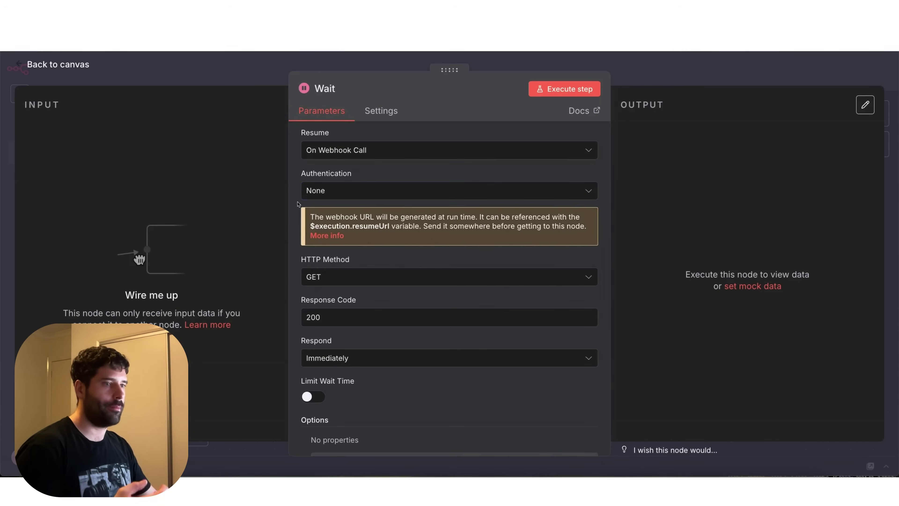
{"action": "scroll", "coordinate": [358, 237], "scroll_direction": "down", "scroll_amount": 2}
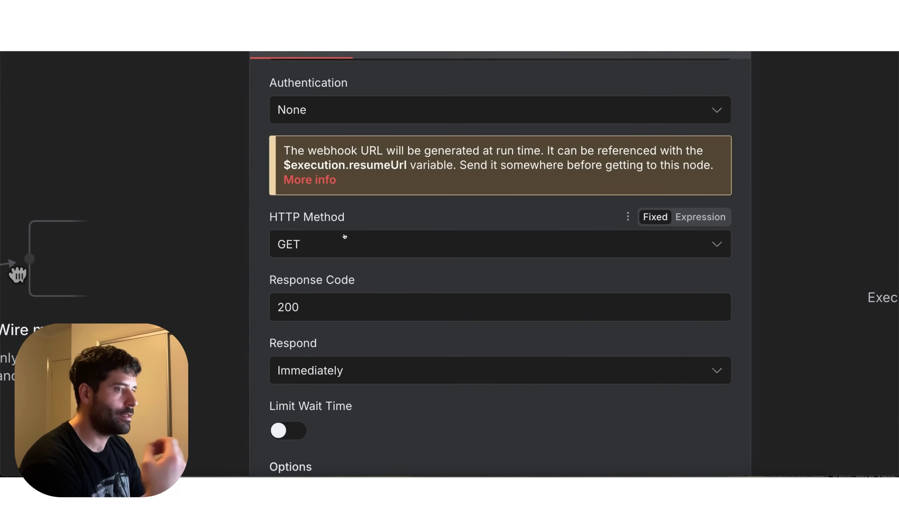
{"action": "left_click", "coordinate": [359, 236]}
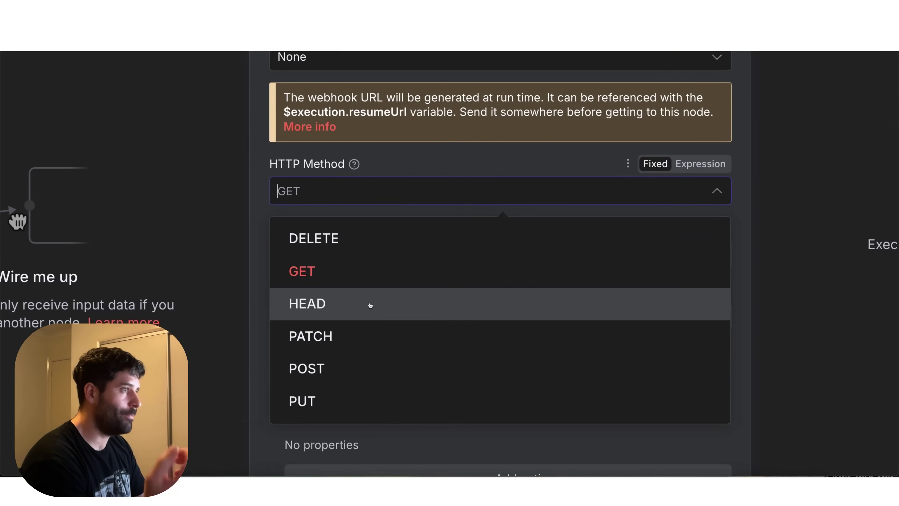
{"action": "key", "text": "Escape"}
{"action": "left_click", "coordinate": [707, 77]}
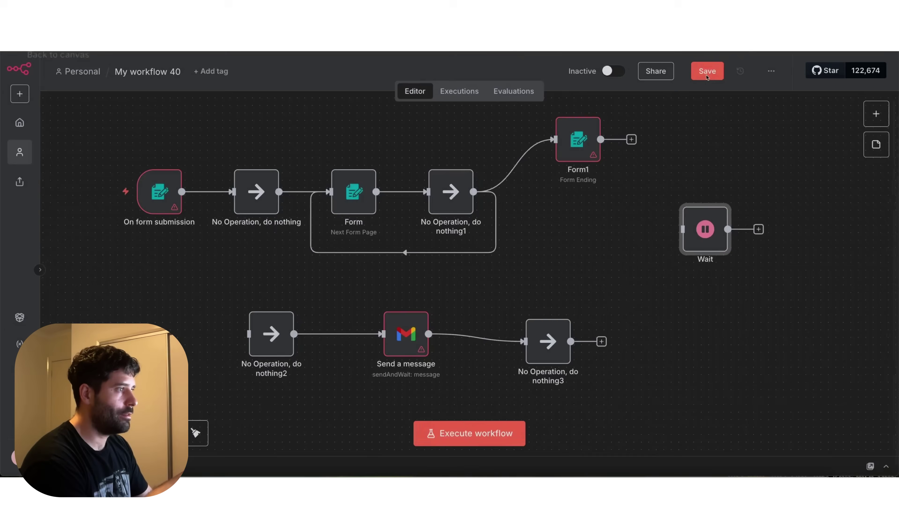
- Move the Wait node closer to the form flow and add an HTTP Request node to the canvas
{"action": "left_click_drag", "start_coordinate": [705, 229], "coordinate": [608, 229]}
{"action": "left_click", "coordinate": [875, 114]}
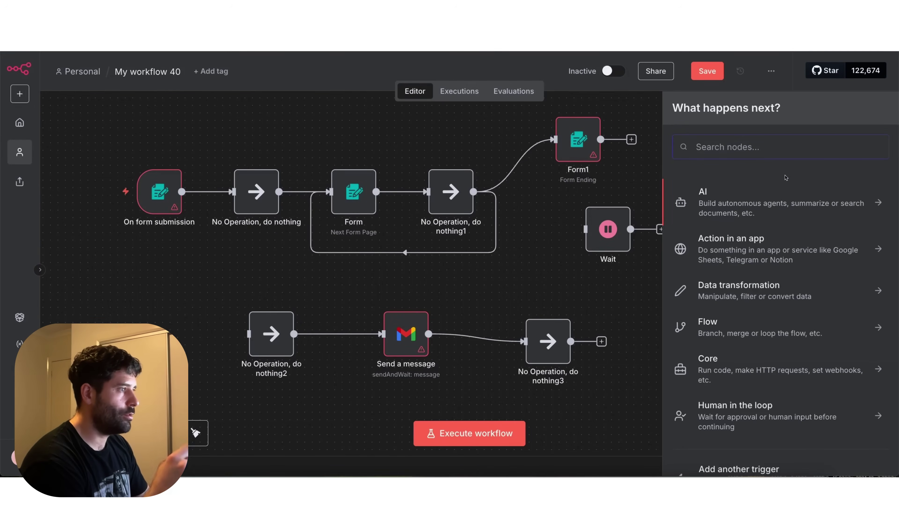
{"action": "type", "text": "http"}
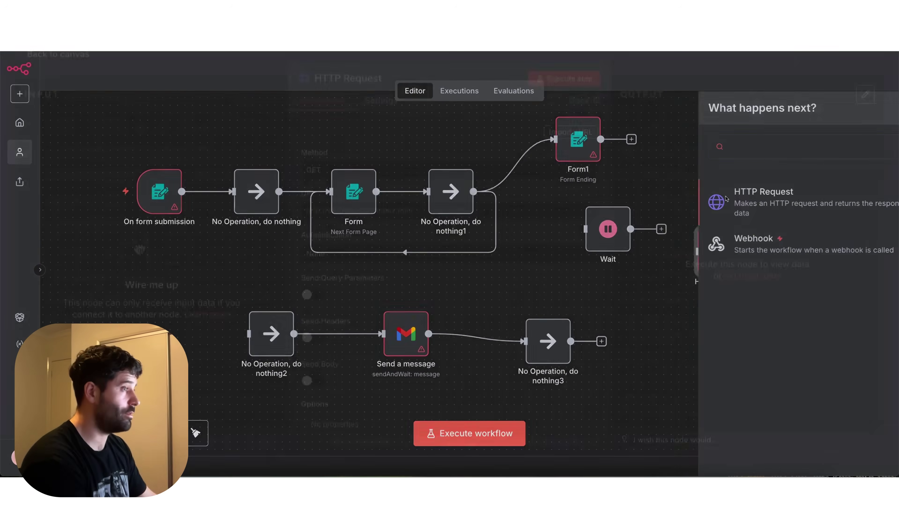
{"action": "key", "text": "Return"}
- Review the HTTP Request node's request methods and its authentication, query parameter, header and body settings
{"action": "left_click", "coordinate": [332, 181]}
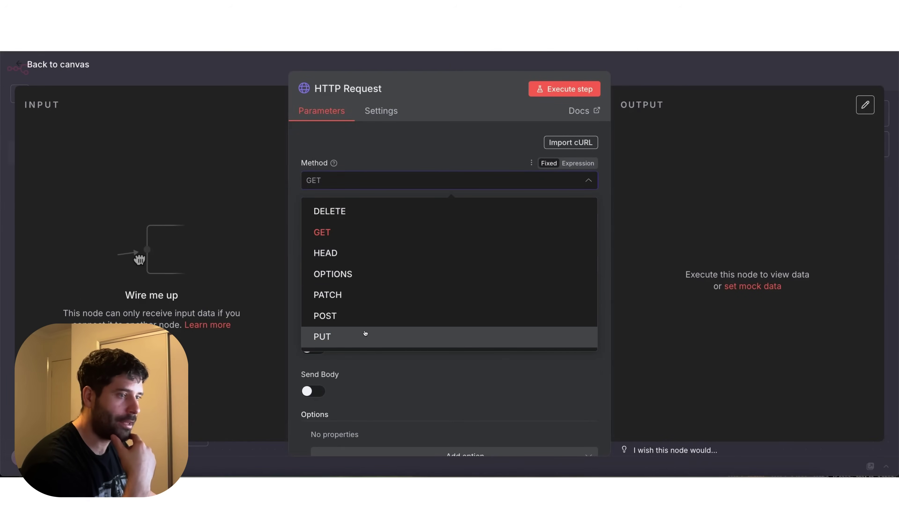
{"action": "left_click", "coordinate": [631, 291]}
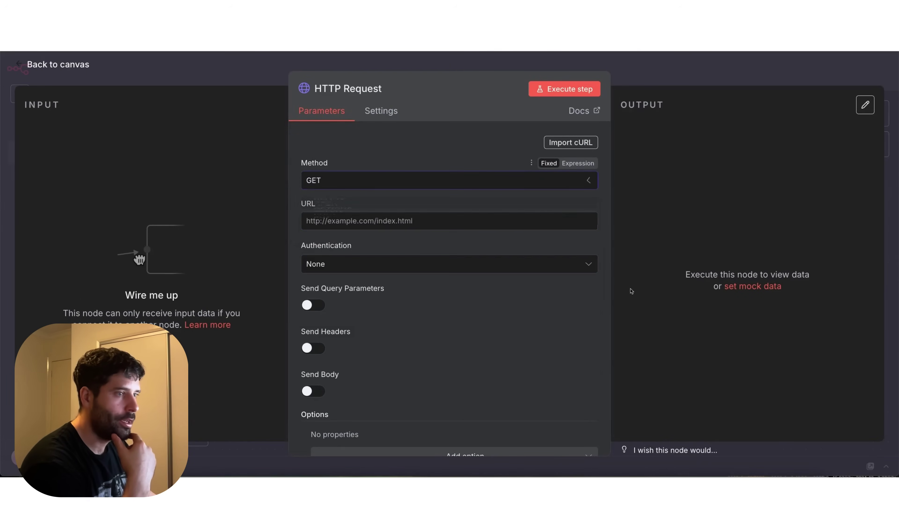
{"action": "left_click", "coordinate": [361, 268]}
{"action": "left_click", "coordinate": [382, 273]}
{"action": "scroll", "coordinate": [386, 360], "scroll_direction": "down", "scroll_amount": 2}
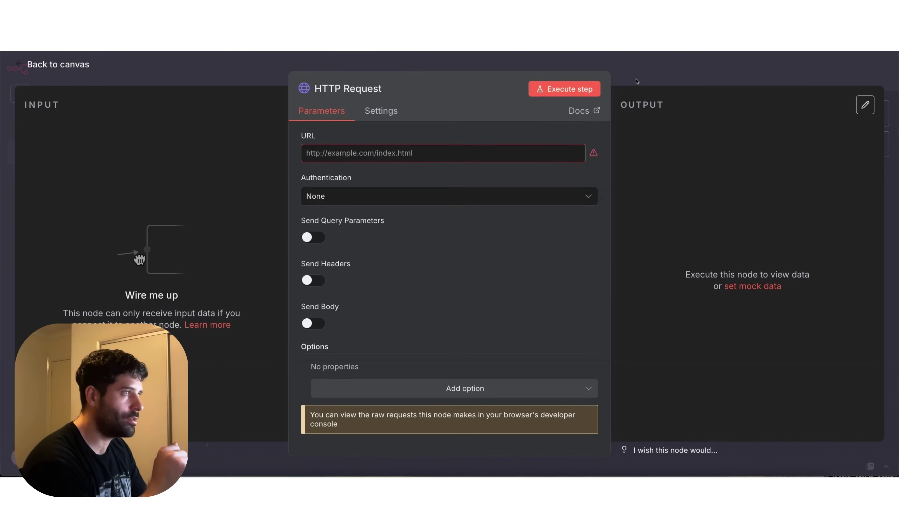
{"action": "left_click", "coordinate": [612, 91]}
- Set the Wait node to respond Using 'Respond to Webhook' Node, keeping its HTTP method as GET
{"action": "double_click", "coordinate": [606, 228]}
{"action": "scroll", "coordinate": [392, 267], "scroll_direction": "down", "scroll_amount": 2}
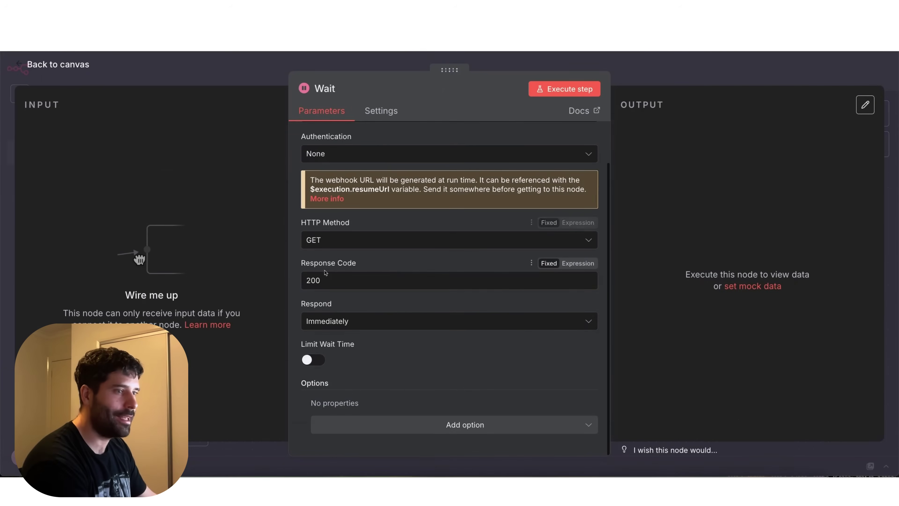
{"action": "left_click", "coordinate": [312, 239]}
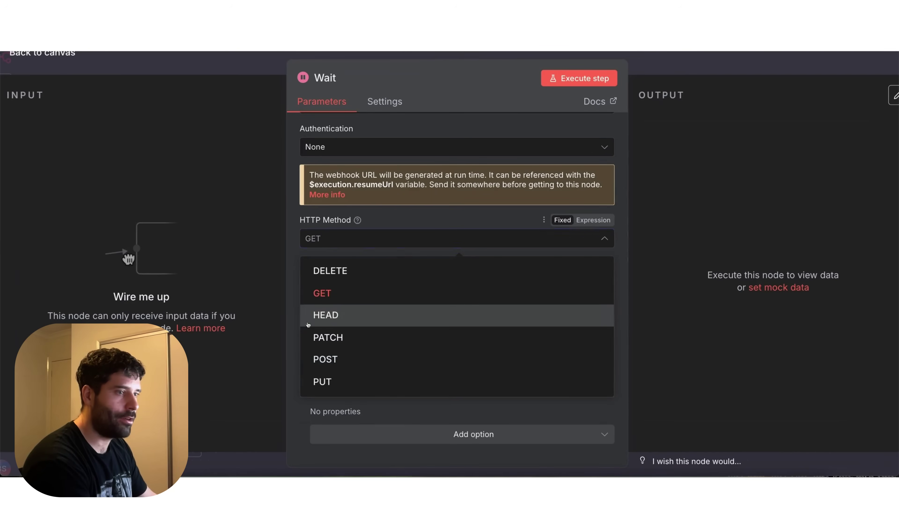
{"action": "left_click", "coordinate": [322, 293]}
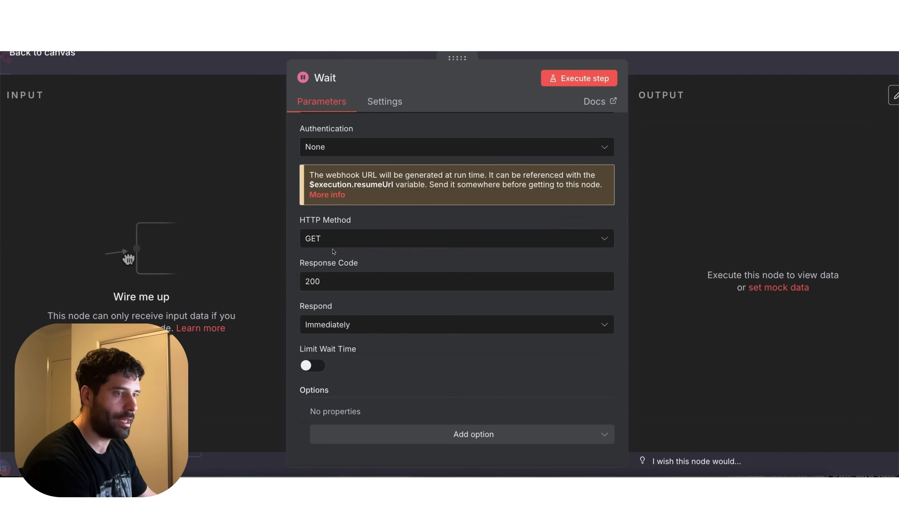
{"action": "left_click", "coordinate": [338, 325]}
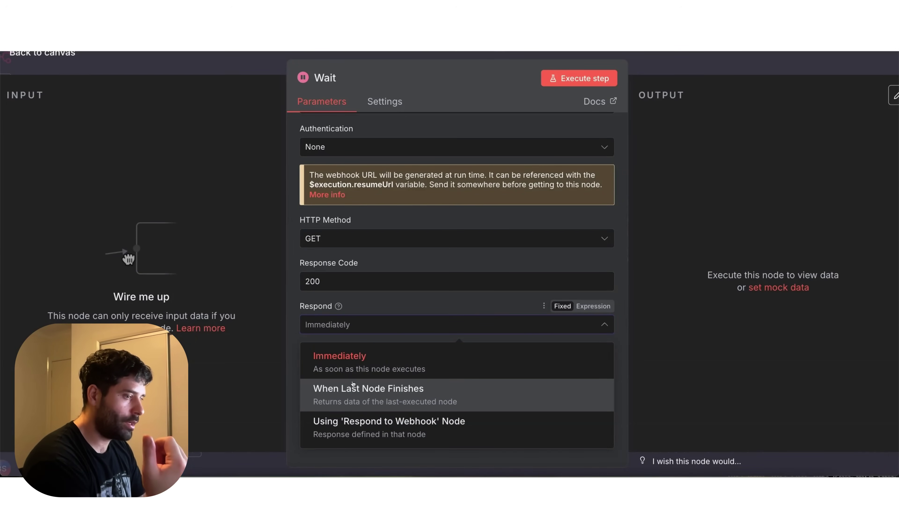
{"action": "scroll", "coordinate": [351, 391], "scroll_direction": "down", "scroll_amount": 1}
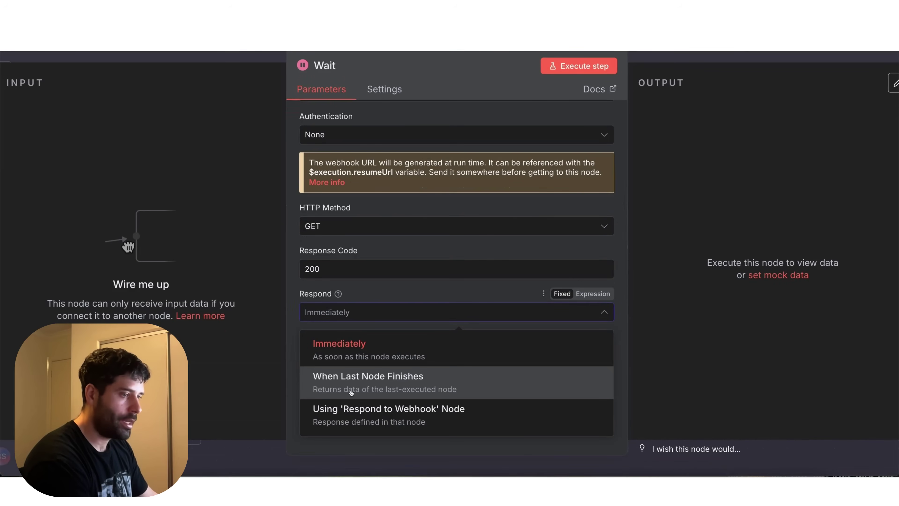
{"action": "left_click", "coordinate": [445, 420]}
{"action": "key", "text": "Escape"}
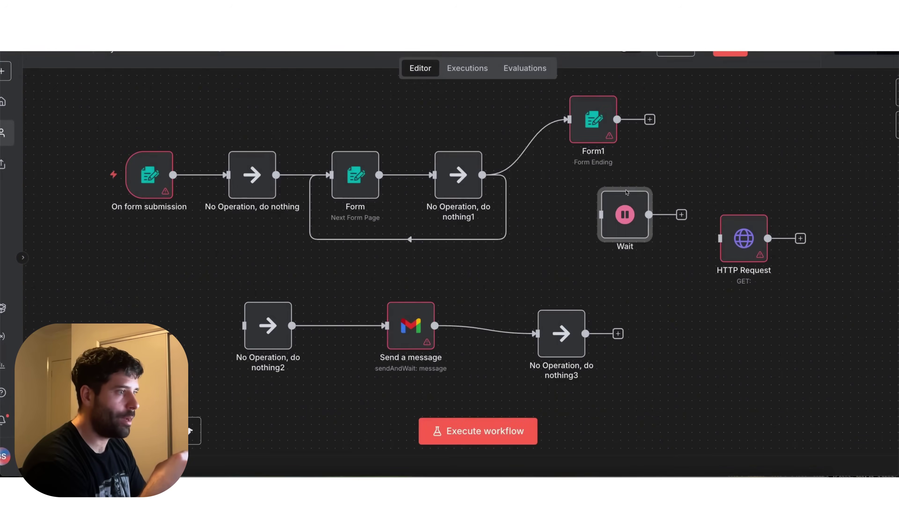
- Reposition the HTTP Request node beside the lower flow and the Wait node in open space beyond the Form Ending node
{"action": "scroll", "coordinate": [619, 245], "scroll_direction": "right", "scroll_amount": 2}
{"action": "left_click_drag", "start_coordinate": [615, 272], "coordinate": [598, 375]}
{"action": "left_click_drag", "start_coordinate": [498, 263], "coordinate": [633, 223]}
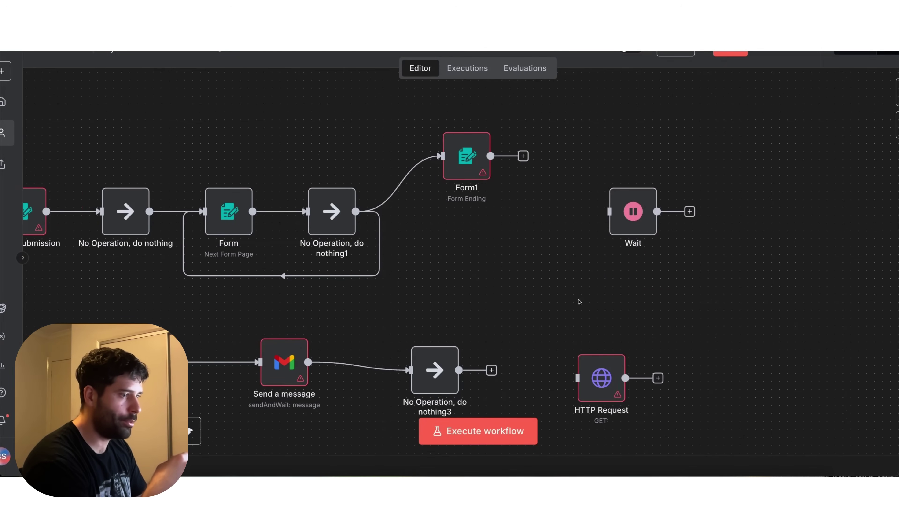
- Paste a copy of the No Operation node next to the Wait node and connect the Wait output to it
{"action": "key", "text": "ctrl+c"}
{"action": "key", "text": "ctrl+v"}
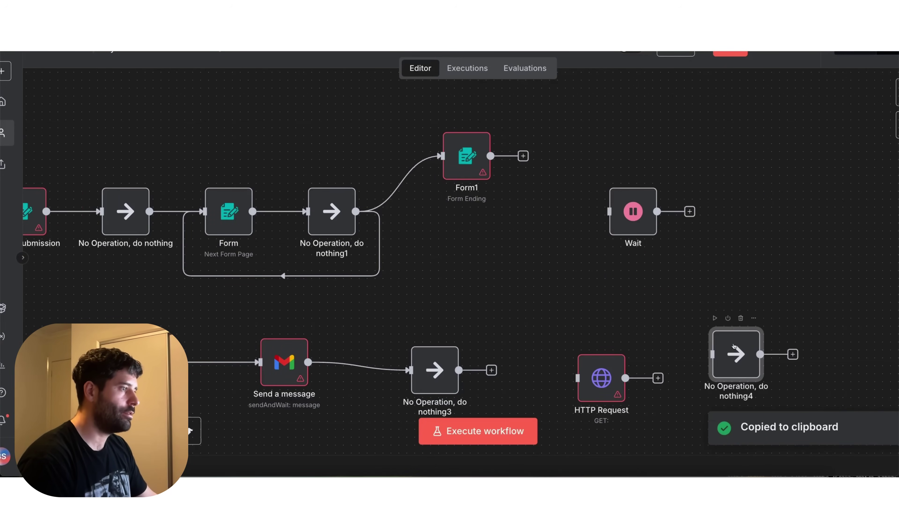
{"action": "left_click_drag", "start_coordinate": [730, 337], "coordinate": [730, 187]}
{"action": "left_click_drag", "start_coordinate": [657, 212], "coordinate": [711, 187]}
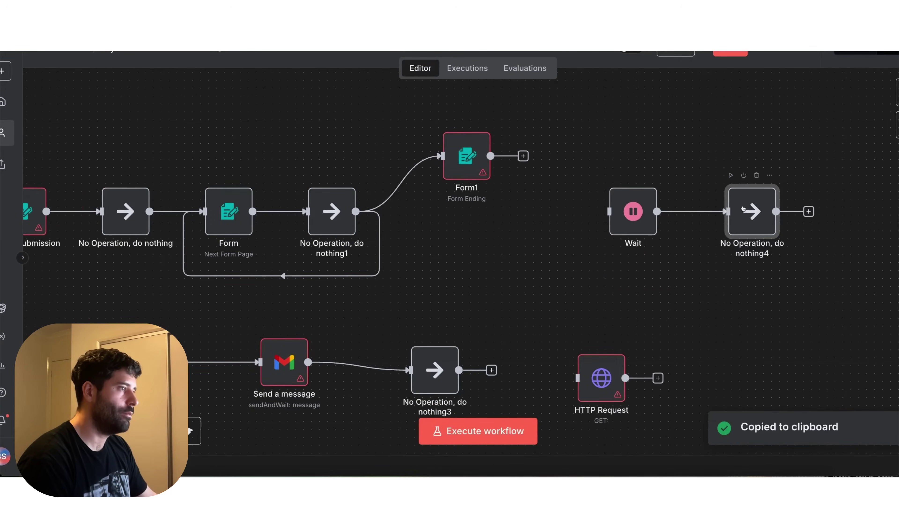
- Add a Respond to Webhook node after the No Operation node that follows Wait, and review its Respond With options
{"action": "scroll", "coordinate": [740, 198], "scroll_direction": "right", "scroll_amount": 3}
{"action": "left_click", "coordinate": [690, 188]}
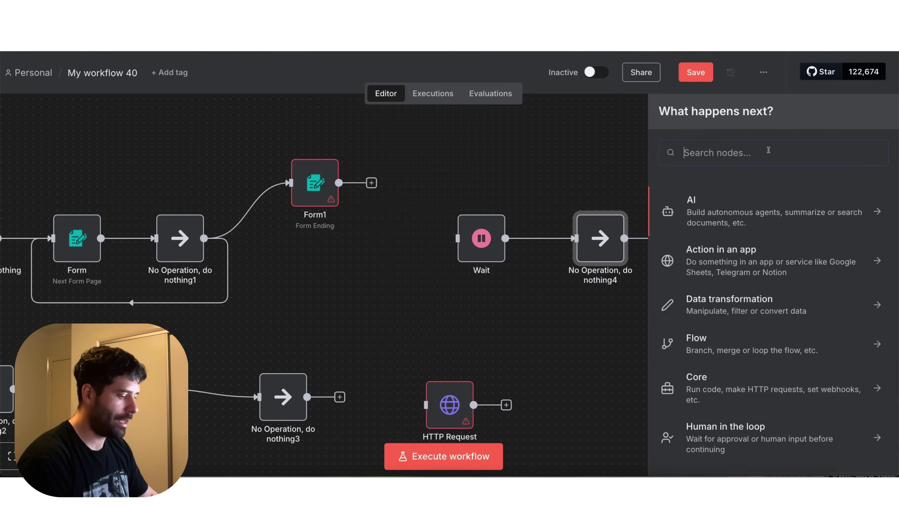
{"action": "type", "text": "webhook"}
{"action": "key", "text": "Down"}
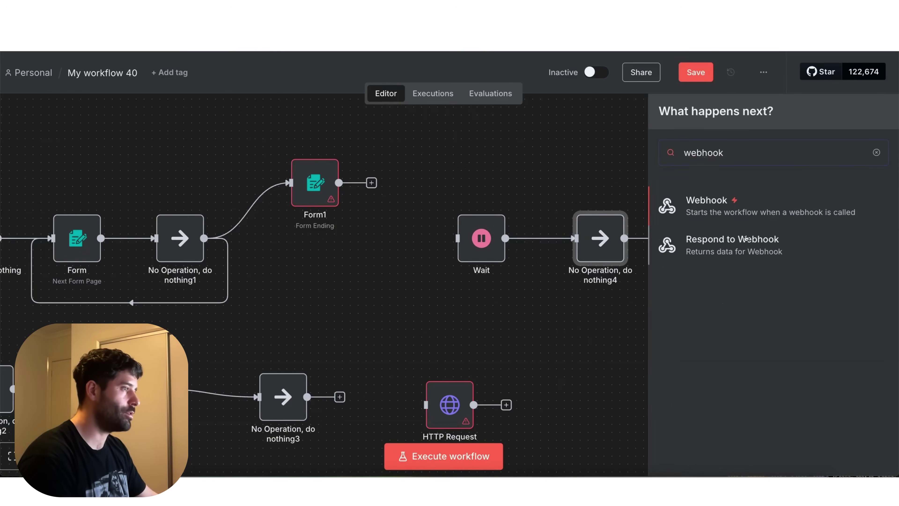
{"action": "key", "text": "Return"}
{"action": "left_click", "coordinate": [341, 208]}
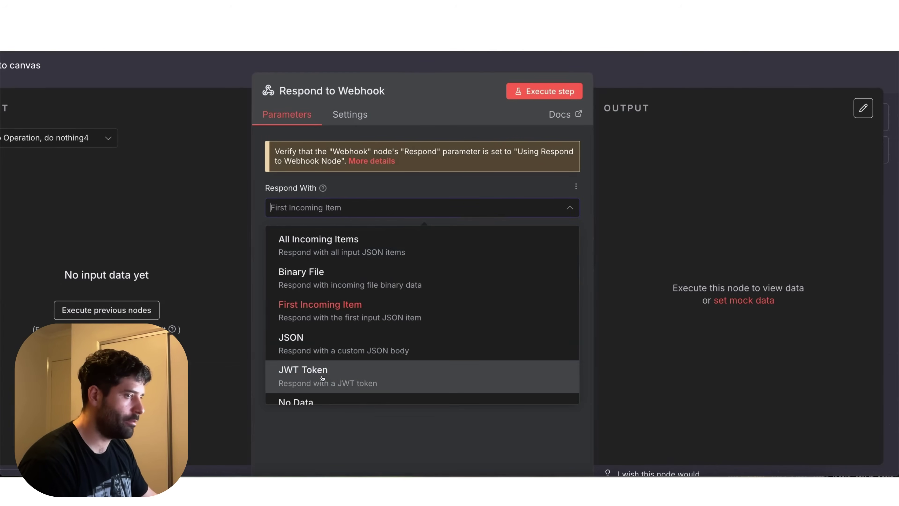
{"action": "scroll", "coordinate": [294, 354], "scroll_direction": "down", "scroll_amount": 3}
{"action": "scroll", "coordinate": [501, 315], "scroll_direction": "up", "scroll_amount": 3}
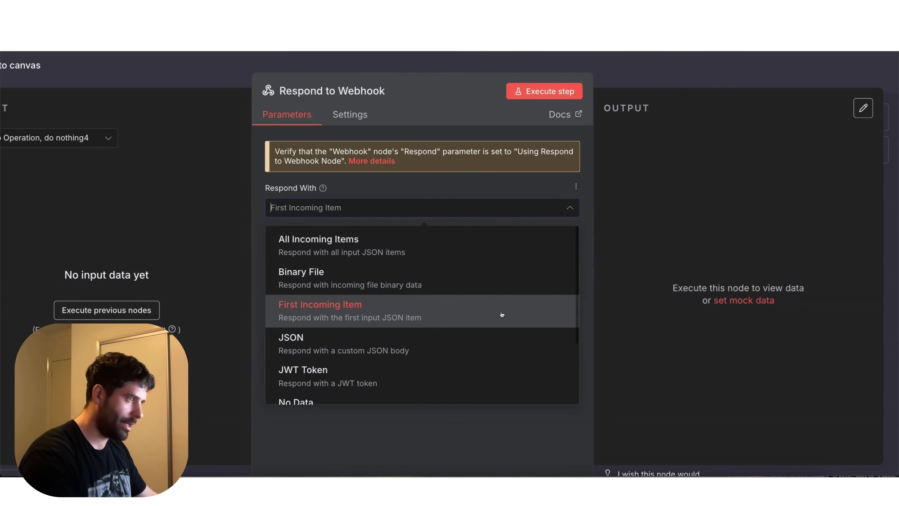
{"action": "key", "text": "Escape"}
{"action": "left_click_drag", "start_coordinate": [357, 258], "coordinate": [461, 246]}
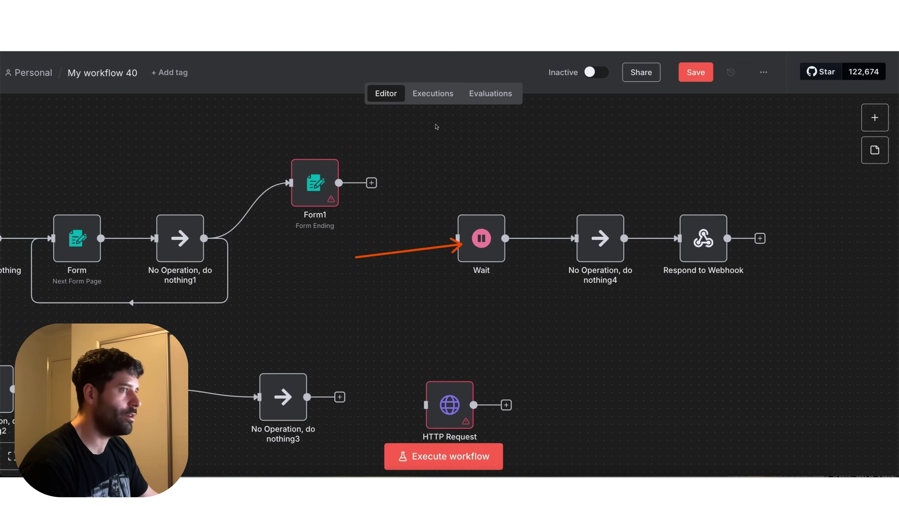
{"action": "mouse_move", "coordinate": [435, 124]}
{"action": "left_mouse_down"}
{"action": "mouse_move", "coordinate": [481, 235]}
{"action": "mouse_move", "coordinate": [586, 237]}
{"action": "left_mouse_up"}
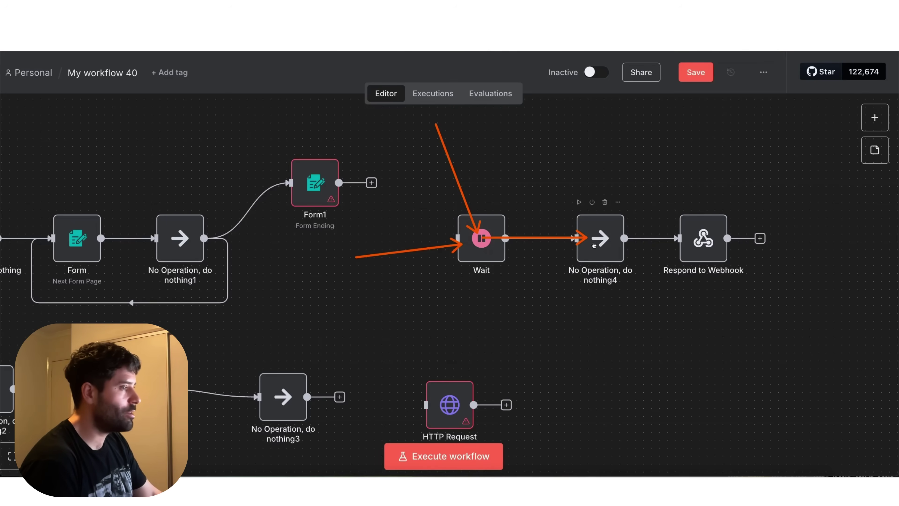
{"action": "mouse_move", "coordinate": [602, 236]}
{"action": "left_mouse_down"}
{"action": "mouse_move", "coordinate": [696, 239]}
{"action": "mouse_move", "coordinate": [705, 119]}
{"action": "left_mouse_up"}
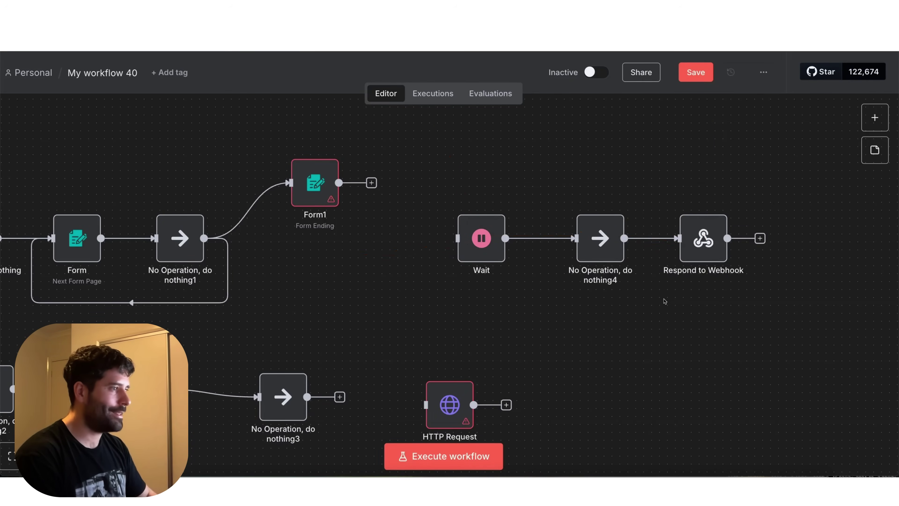
- Review the Wait node's webhook settings and the conditions offered by its Resume option
{"action": "double_click", "coordinate": [486, 245]}
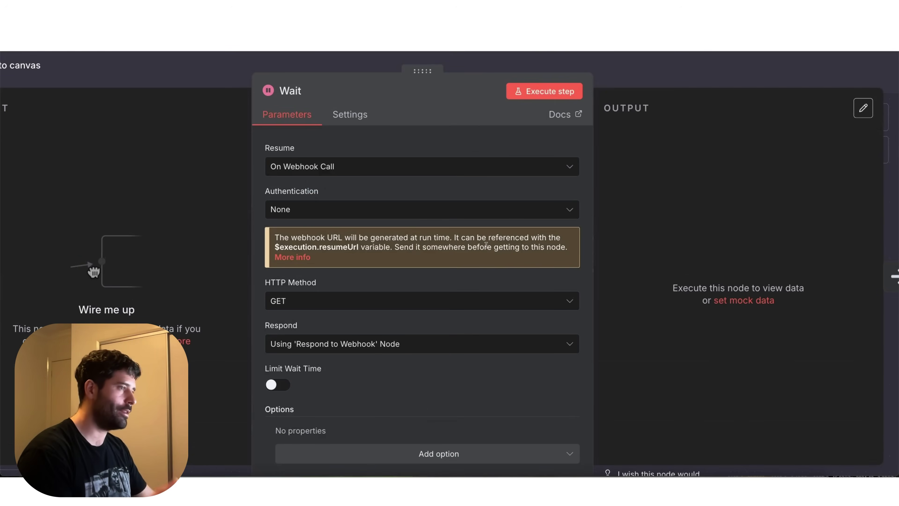
{"action": "scroll", "coordinate": [374, 291], "scroll_direction": "down", "scroll_amount": 1}
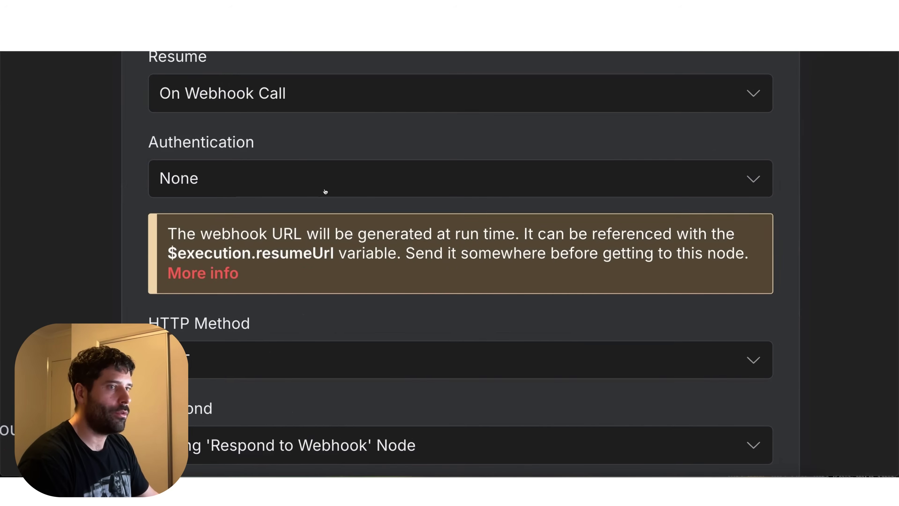
{"action": "left_click", "coordinate": [317, 165]}
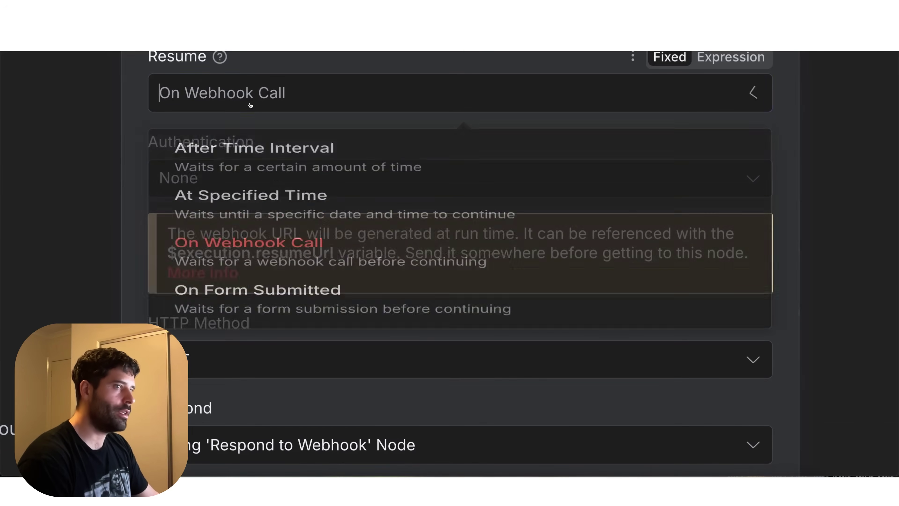
{"action": "left_click", "coordinate": [269, 297]}
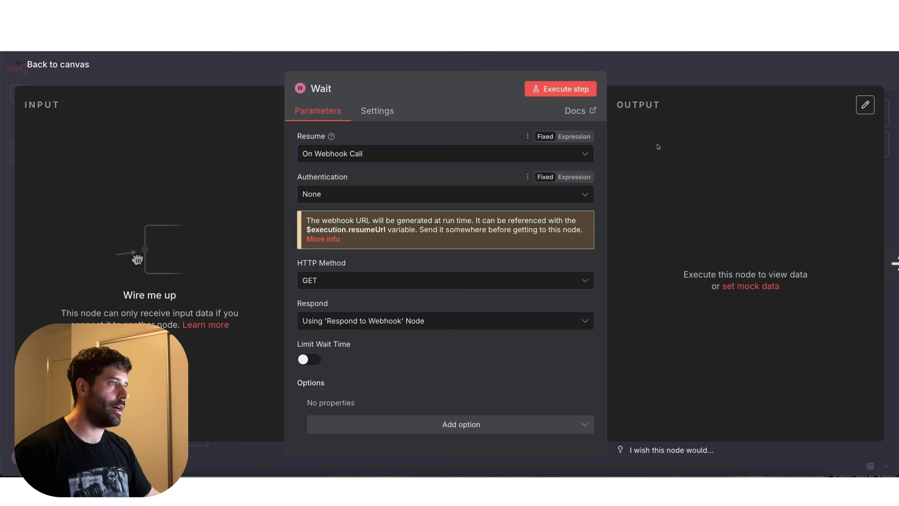
{"action": "key", "text": "Escape"}
- Examine the URL field of the HTTP Request node, where a resume address would be supplied
{"action": "scroll", "coordinate": [719, 263], "scroll_direction": "down", "scroll_amount": 1}
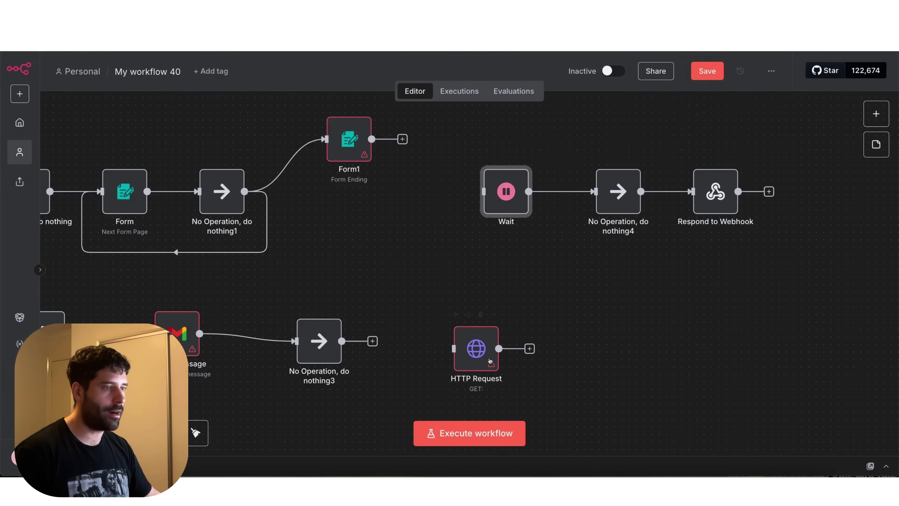
{"action": "double_click", "coordinate": [475, 348]}
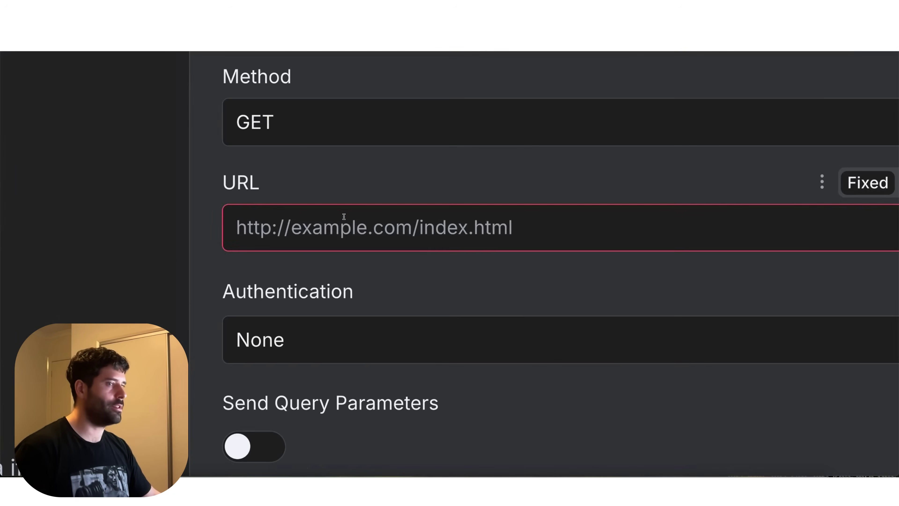
{"action": "left_click", "coordinate": [309, 218]}
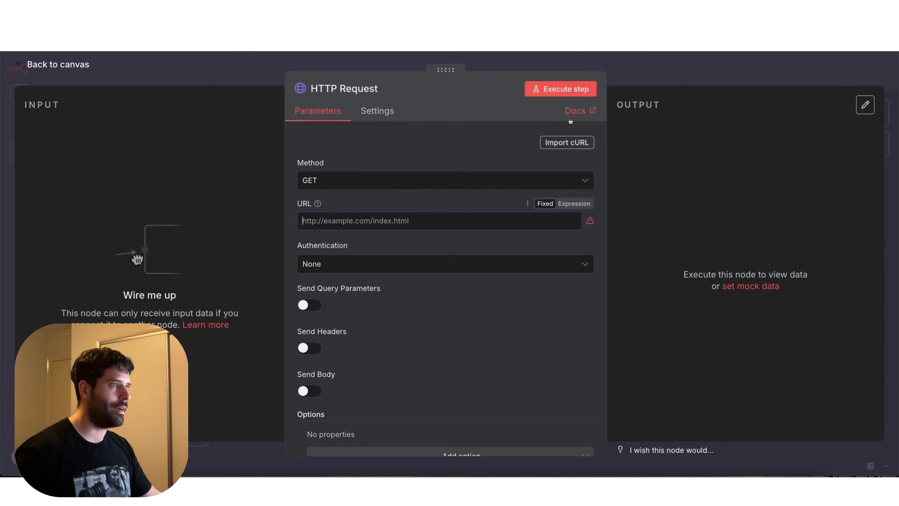
{"action": "key", "text": "Escape"}
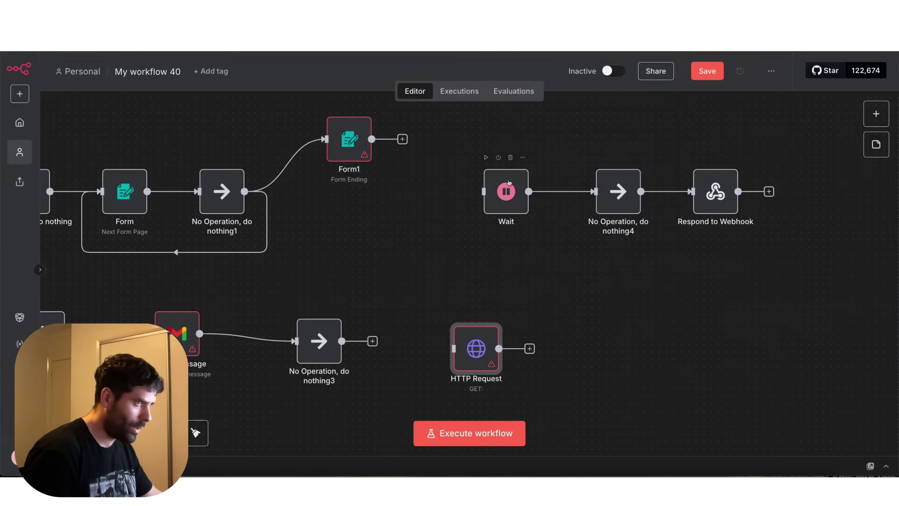
- Highlight the $execution.resumeUrl variable in the Wait node's notice about its webhook URL
{"action": "double_click", "coordinate": [508, 182]}
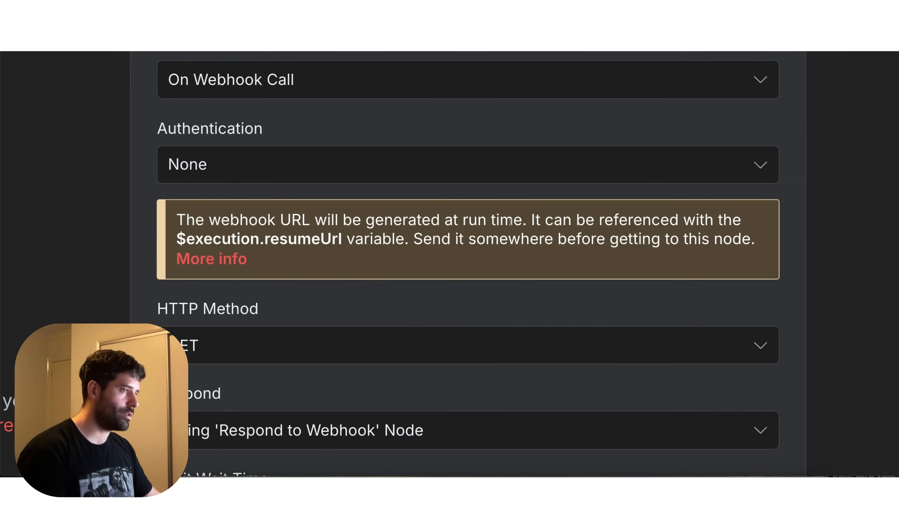
{"action": "left_click_drag", "start_coordinate": [176, 236], "coordinate": [344, 240]}
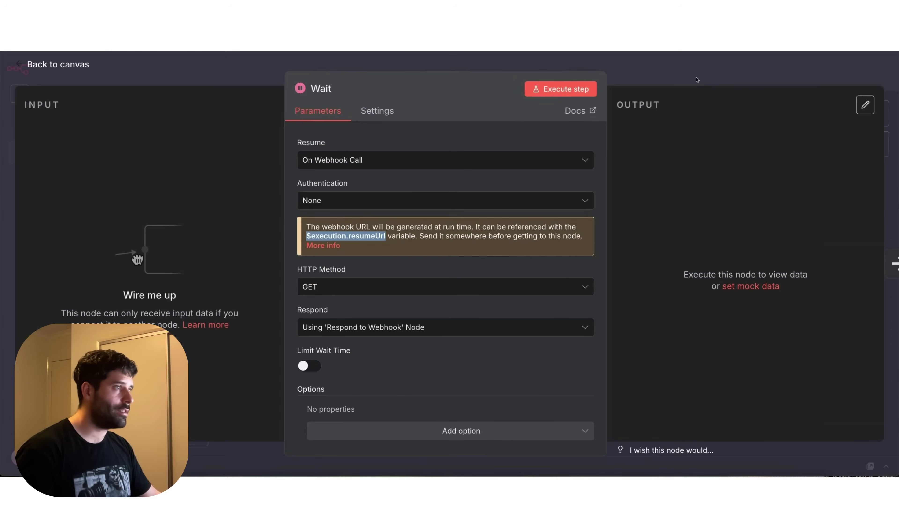
{"action": "key", "text": "Escape"}
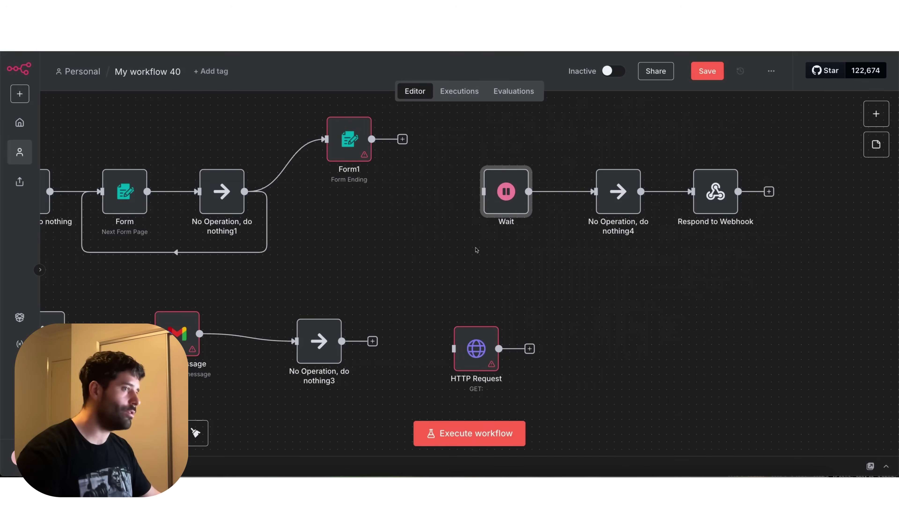
- Open the n8n Docs page for the Wait node and read its Resume conditions
{"action": "mouse_move", "coordinate": [499, 229]}
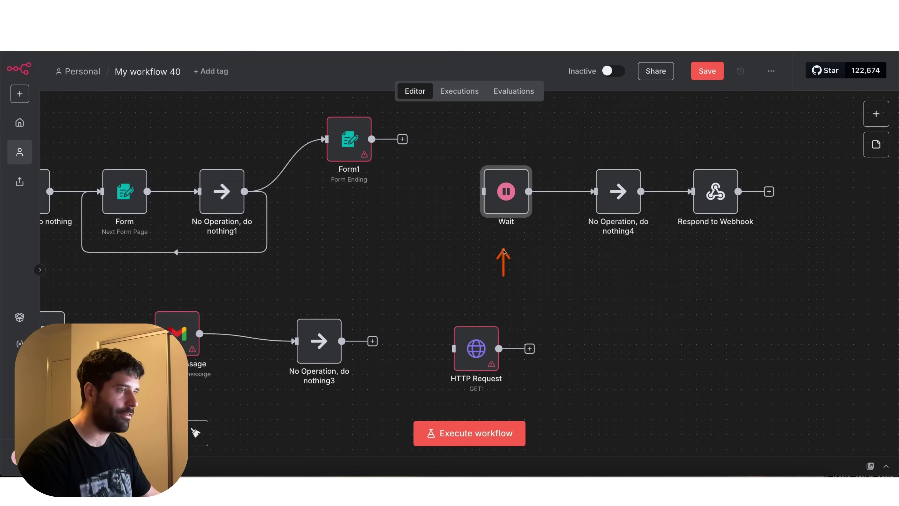
{"action": "double_click", "coordinate": [502, 200]}
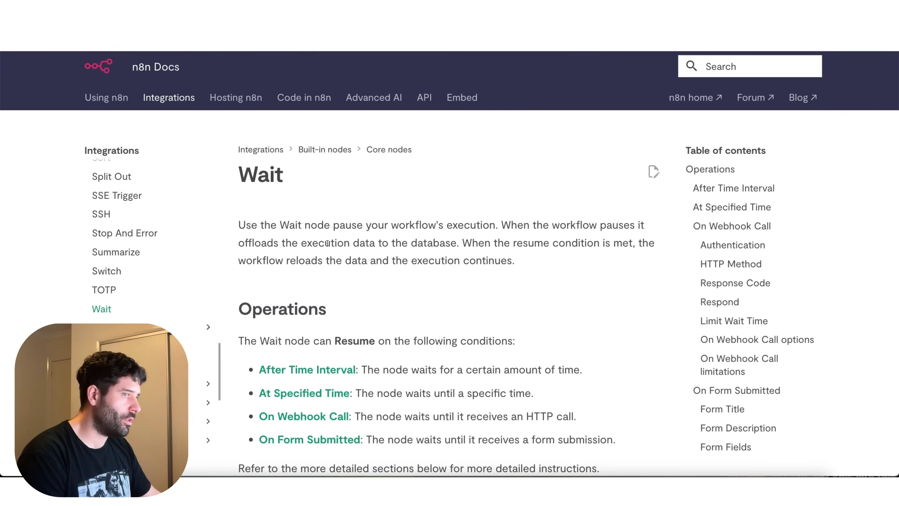
{"action": "scroll", "coordinate": [443, 285], "scroll_direction": "down", "scroll_amount": 5}
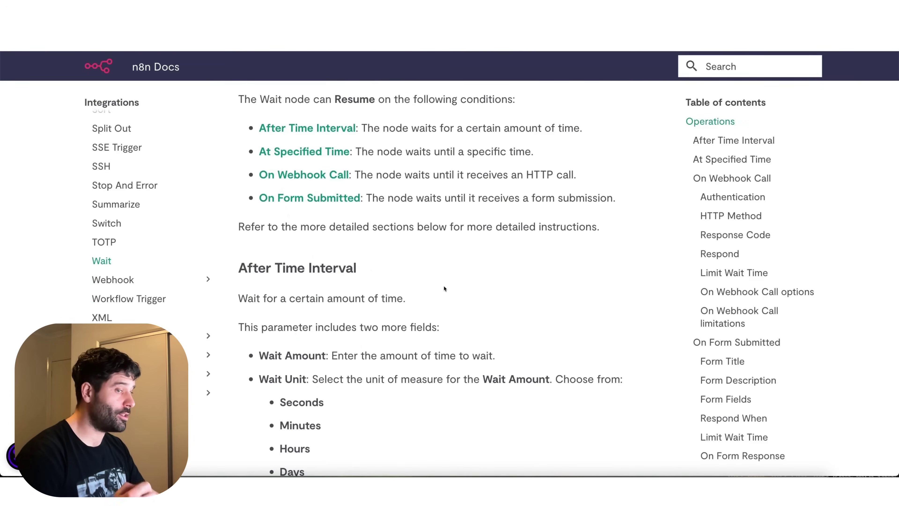
- Read the On Webhook Call section of the Wait node documentation and highlight its passage about the resume URL
{"action": "scroll", "coordinate": [444, 286], "scroll_direction": "down", "scroll_amount": 6}
{"action": "scroll", "coordinate": [444, 285], "scroll_direction": "down", "scroll_amount": 3}
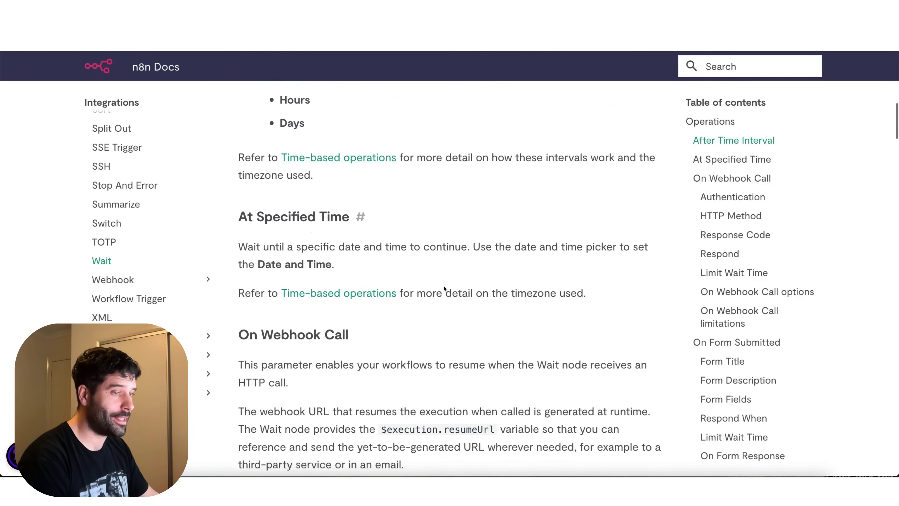
{"action": "scroll", "coordinate": [445, 289], "scroll_direction": "down", "scroll_amount": 5}
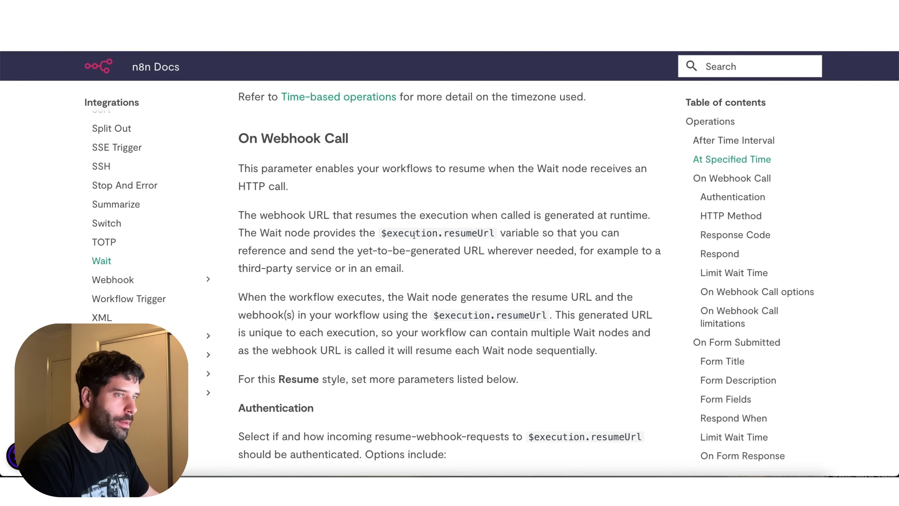
{"action": "left_click_drag", "start_coordinate": [285, 196], "coordinate": [558, 197]}
{"action": "left_click", "coordinate": [575, 195]}
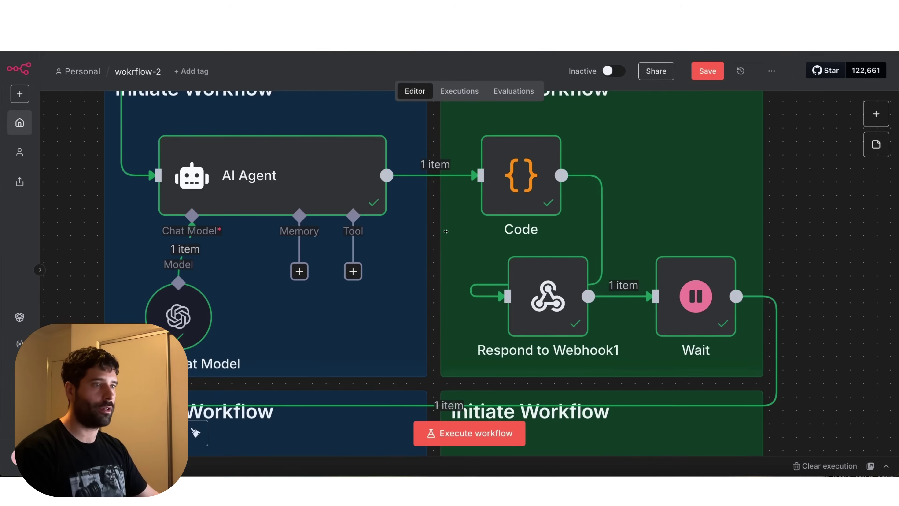
- Compare the Webhook and Wait1 nodes in wokrflow-2 with the documentation, highlighting the $execution.resumeUrl variable there
{"action": "scroll", "coordinate": [445, 231], "scroll_direction": "up", "scroll_amount": 10}
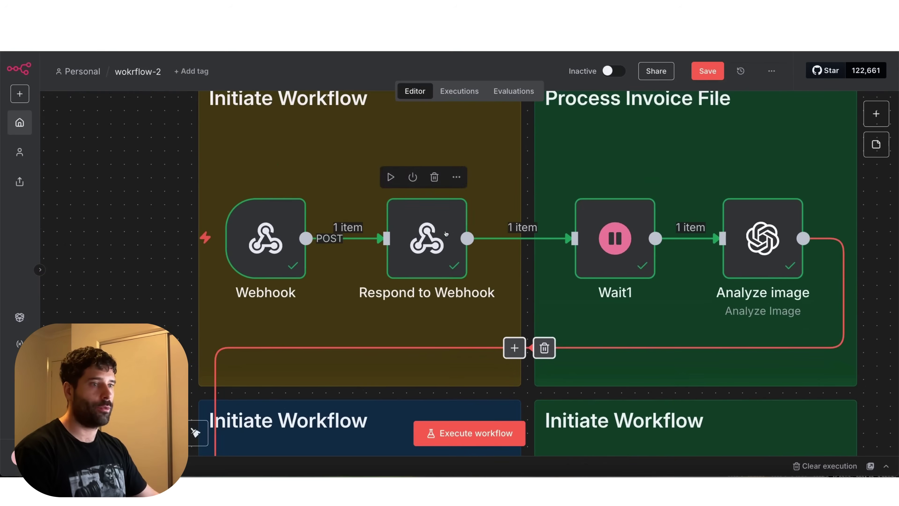
{"action": "mouse_move", "coordinate": [263, 242]}
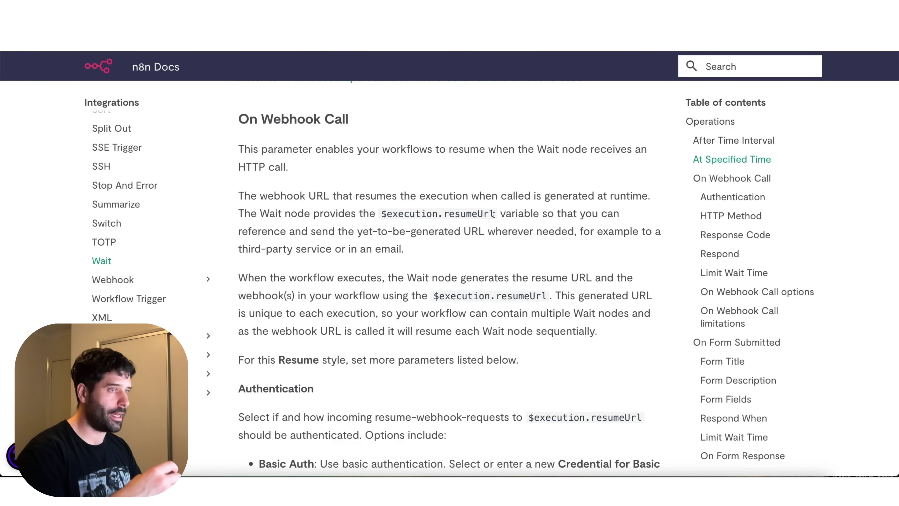
{"action": "left_click_drag", "start_coordinate": [493, 213], "coordinate": [379, 213]}
{"action": "left_click", "coordinate": [396, 222]}
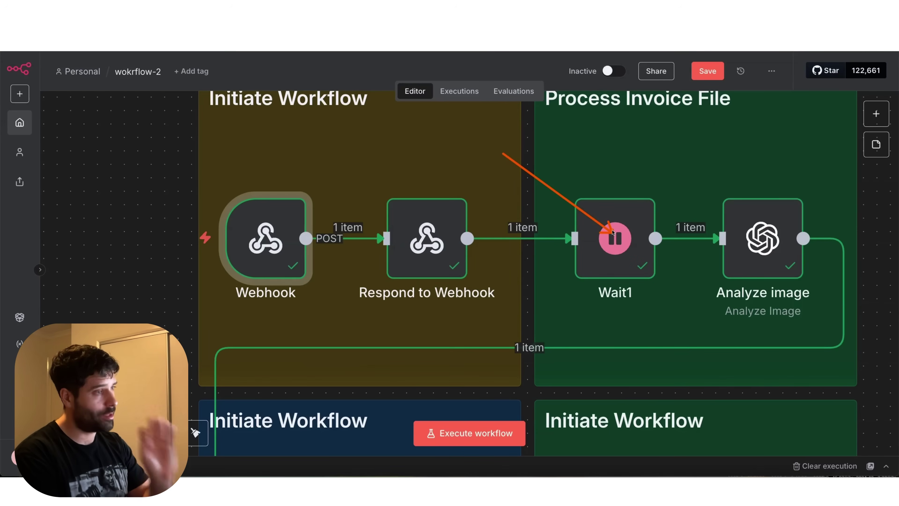
- Reload the Customer Claims Portal and open the Respond to Webhook node's Response Body in the expression editor
{"action": "mouse_move", "coordinate": [267, 240]}
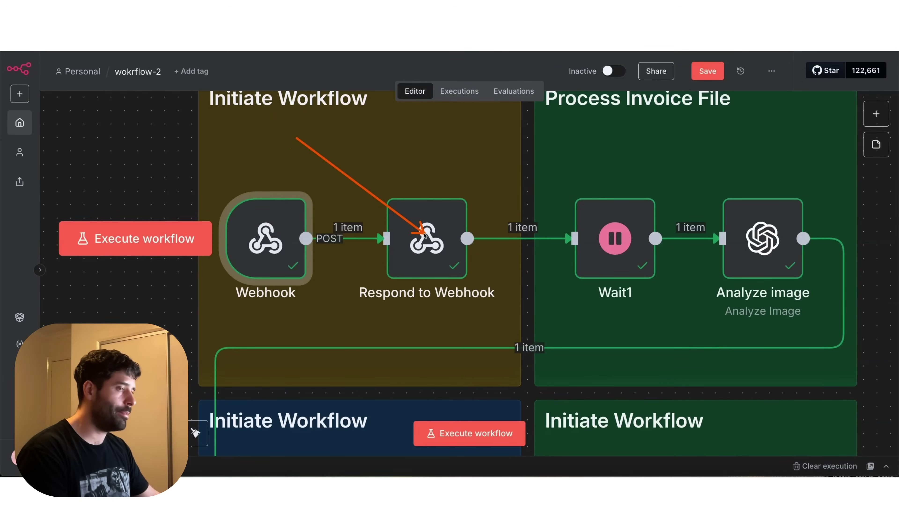
{"action": "mouse_move", "coordinate": [425, 236]}
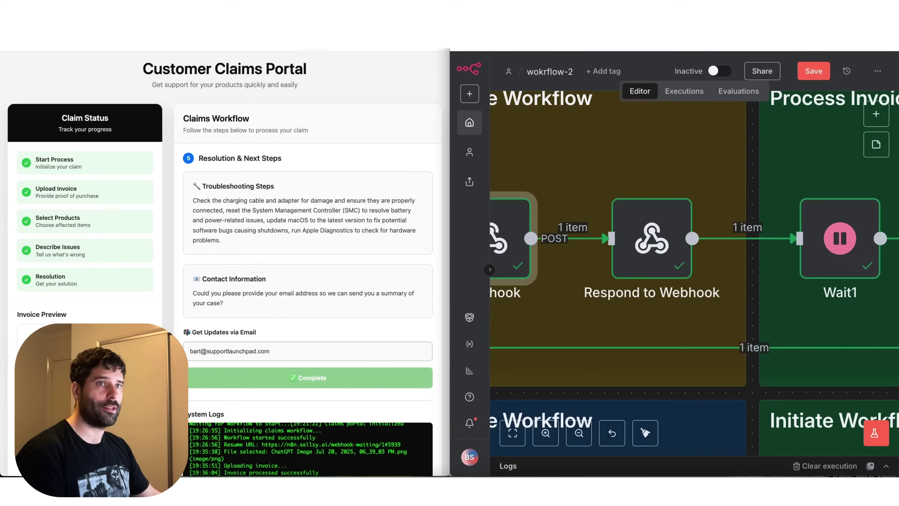
{"action": "key", "text": "ctrl+r"}
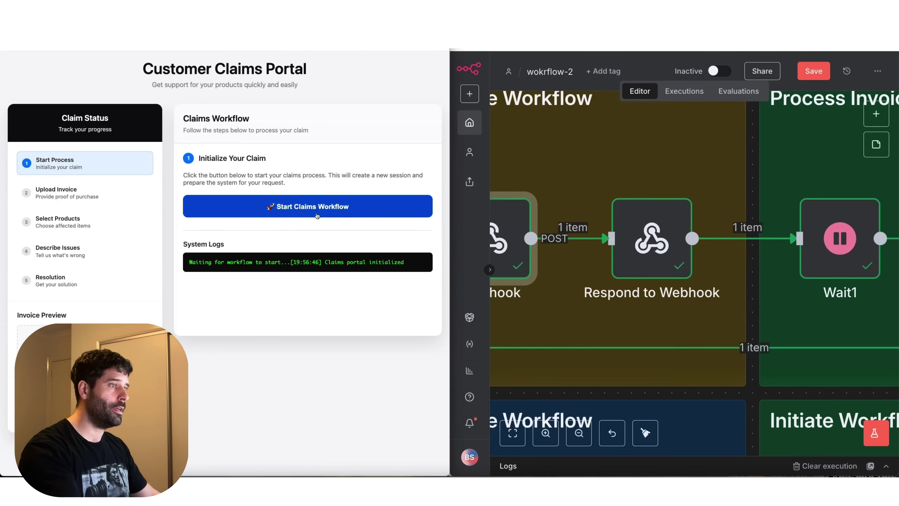
{"action": "double_click", "coordinate": [651, 245]}
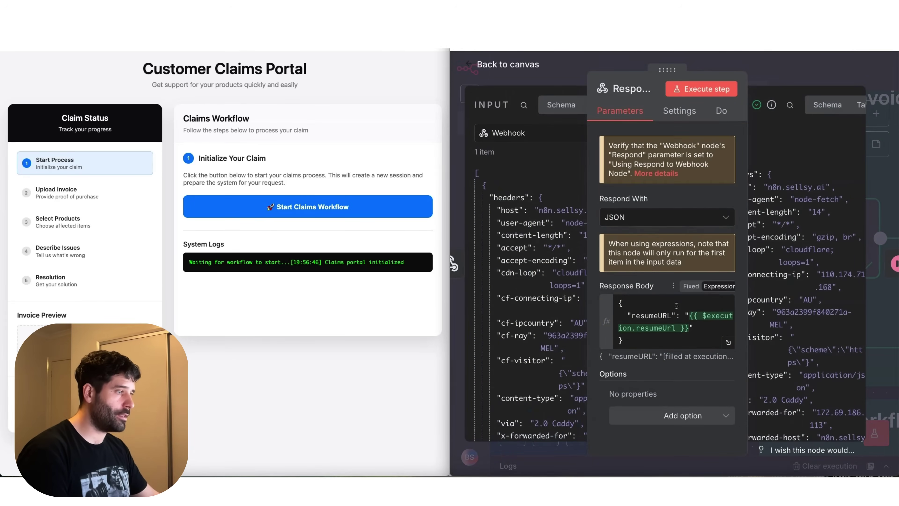
{"action": "left_click", "coordinate": [728, 342]}
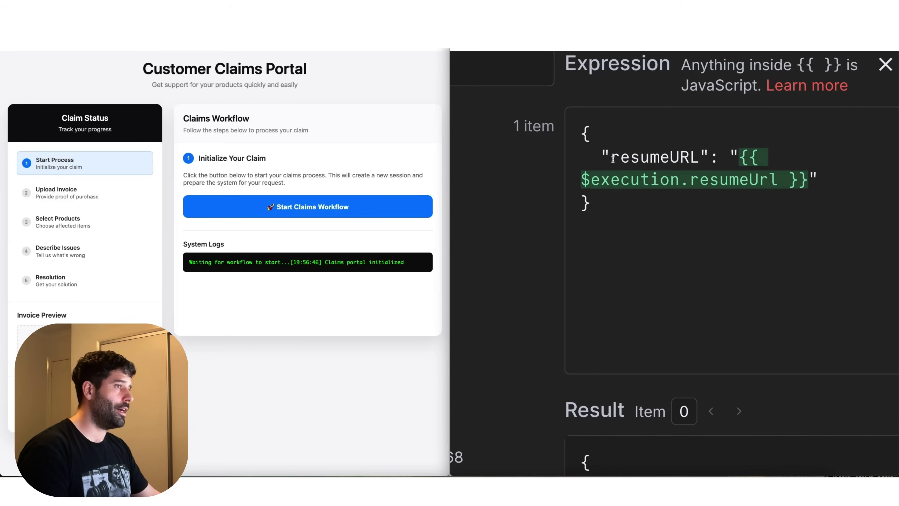
- Highlight the resumeURL key and its {{ $execution.resumeUrl }} expression in the response body, comparing them with the portal's start screen
{"action": "left_click_drag", "start_coordinate": [612, 158], "coordinate": [700, 157]}
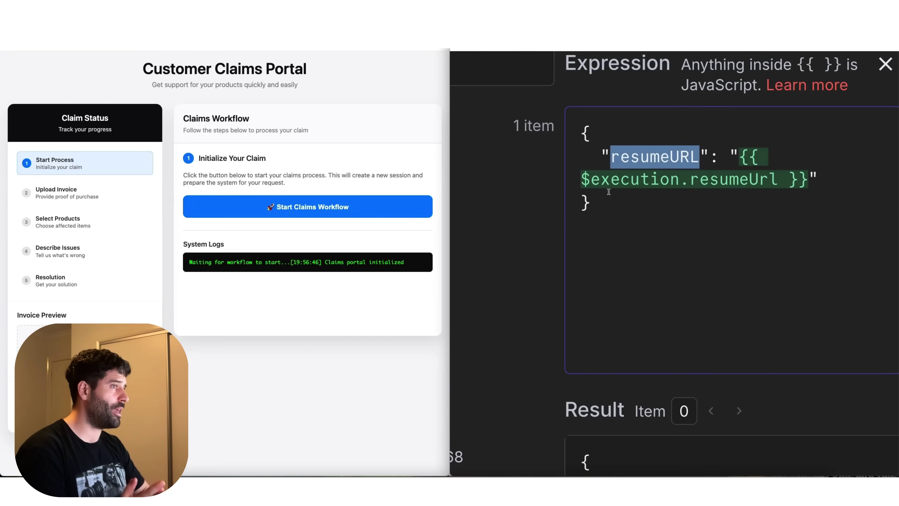
{"action": "left_click", "coordinate": [290, 172]}
{"action": "left_click", "coordinate": [696, 214]}
{"action": "key", "text": "super+a"}
{"action": "left_click", "coordinate": [576, 117]}
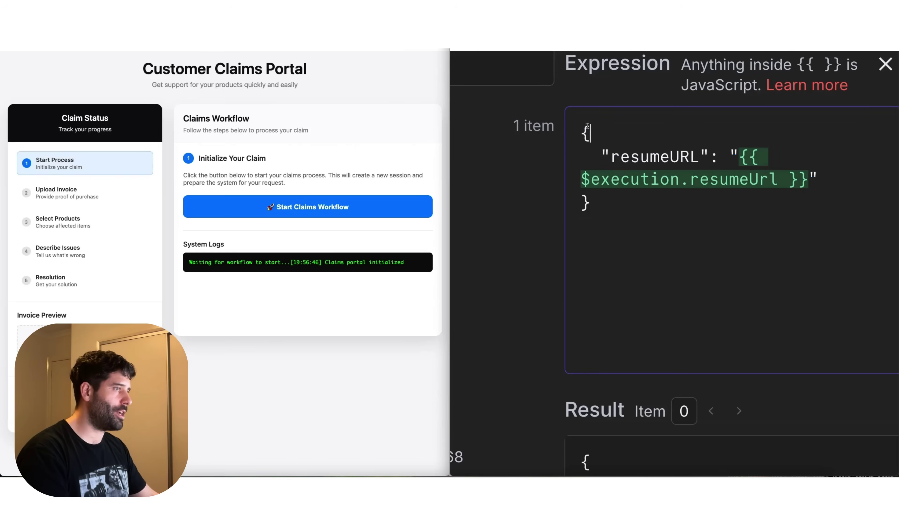
{"action": "double_click", "coordinate": [653, 161]}
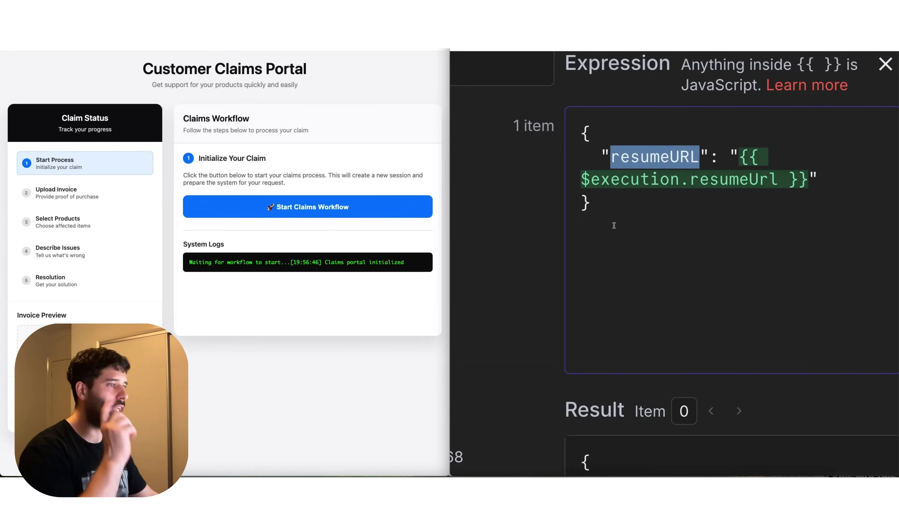
{"action": "left_click_drag", "start_coordinate": [818, 179], "coordinate": [739, 156]}
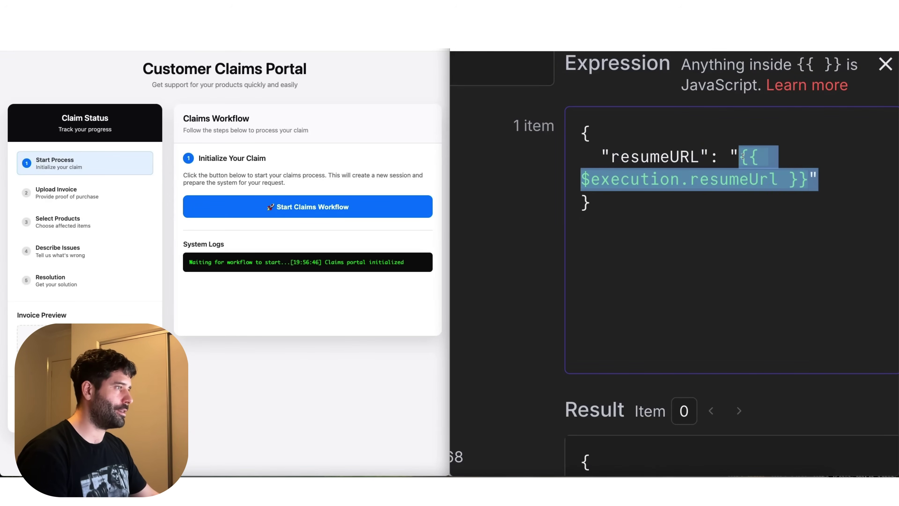
{"action": "left_click", "coordinate": [602, 207]}
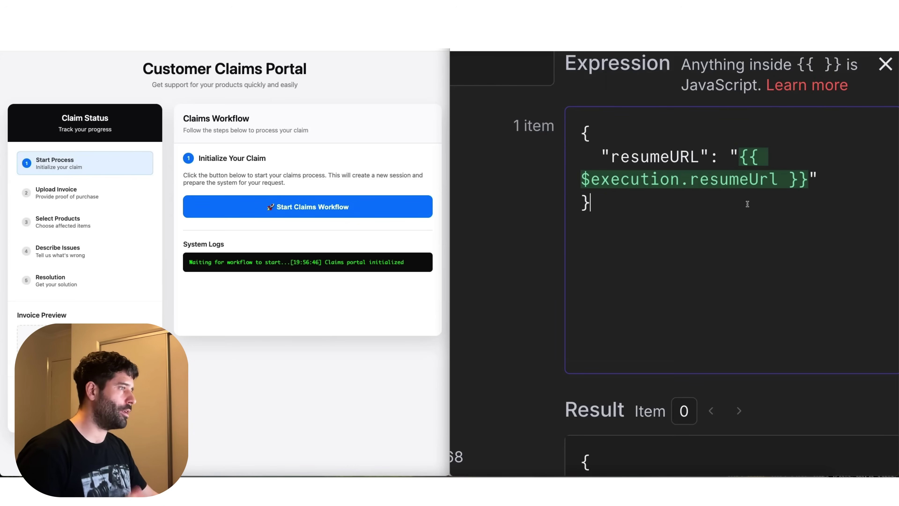
{"action": "left_click", "coordinate": [254, 210]}
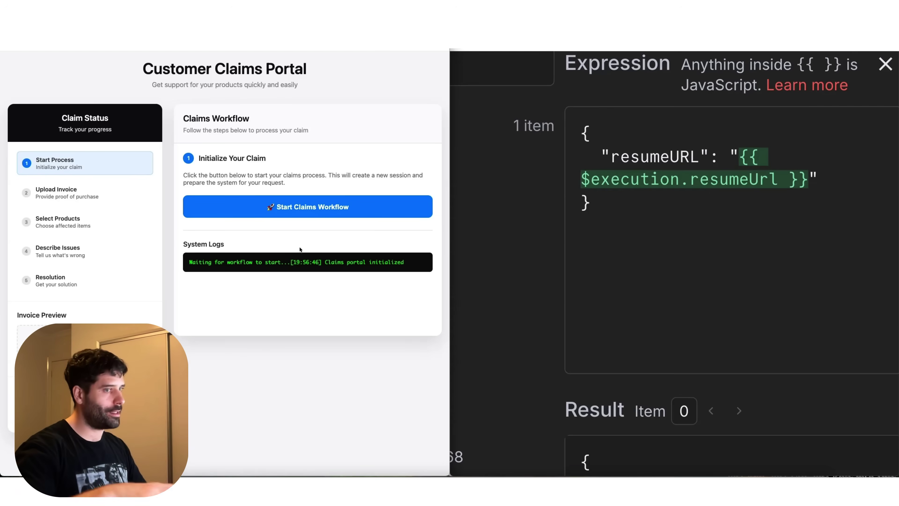
{"action": "left_click", "coordinate": [784, 209]}
{"action": "left_click_drag", "start_coordinate": [808, 179], "coordinate": [741, 156]}
- Close the expression editor and the Respond to Webhook settings, widening the n8n window over the claims portal
{"action": "key", "text": "Escape"}
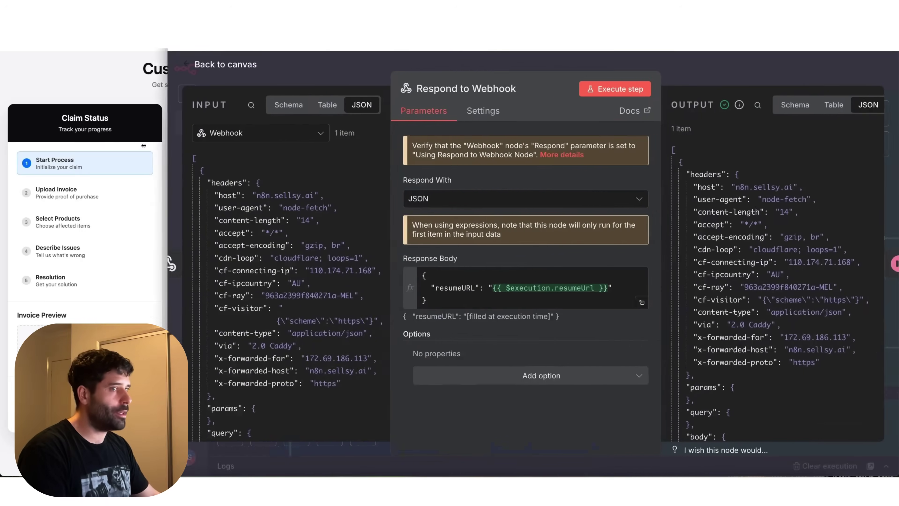
{"action": "left_click_drag", "start_coordinate": [143, 145], "coordinate": [98, 149]}
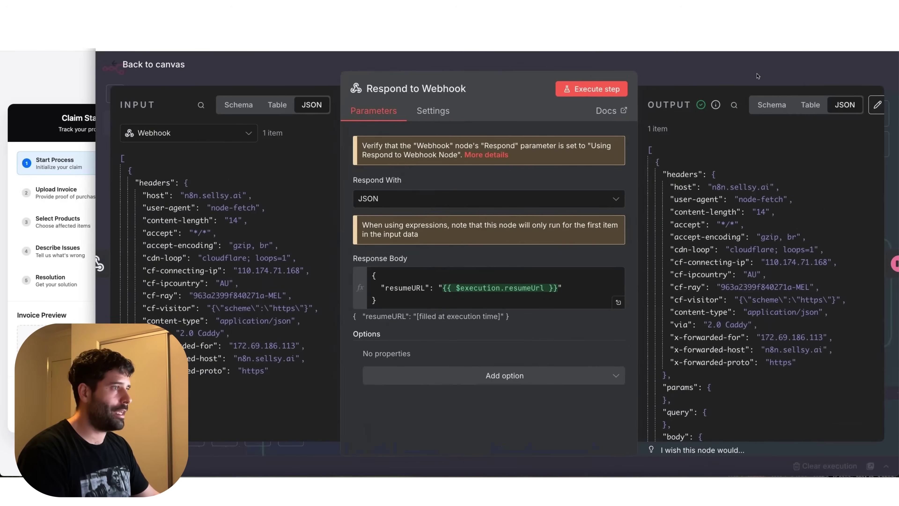
{"action": "key", "text": "Escape"}
- Examine the path from Respond to Webhook through Wait1 to Analyze image on the workflow canvas
{"action": "scroll", "coordinate": [629, 242], "scroll_direction": "down", "scroll_amount": 2}
{"action": "scroll", "coordinate": [631, 243], "scroll_direction": "down", "scroll_amount": 5}
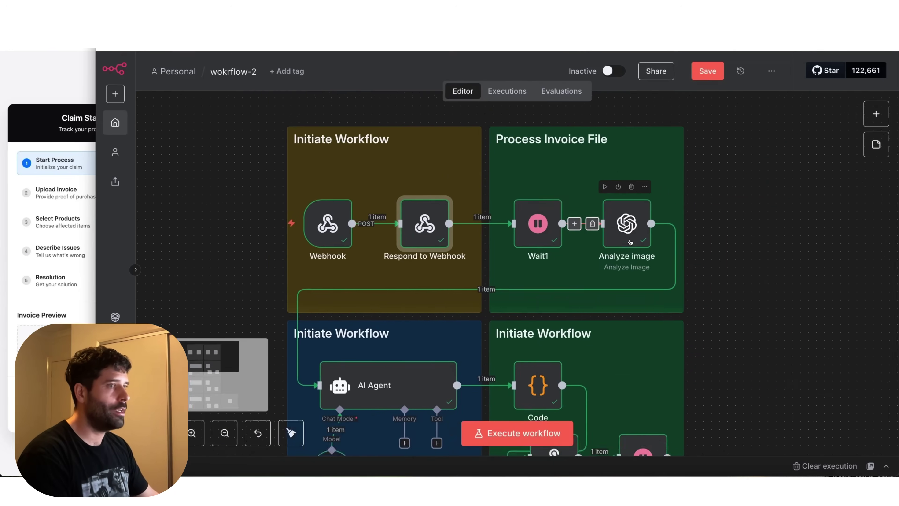
{"action": "scroll", "coordinate": [513, 191], "scroll_direction": "up", "scroll_amount": 6}
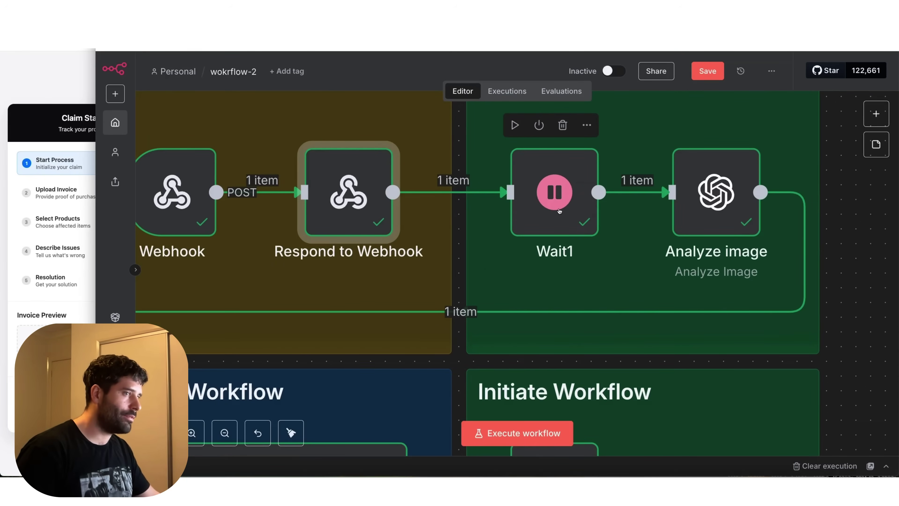
{"action": "scroll", "coordinate": [559, 212], "scroll_direction": "up", "scroll_amount": 2}
{"action": "scroll", "coordinate": [559, 212], "scroll_direction": "up", "scroll_amount": 1}
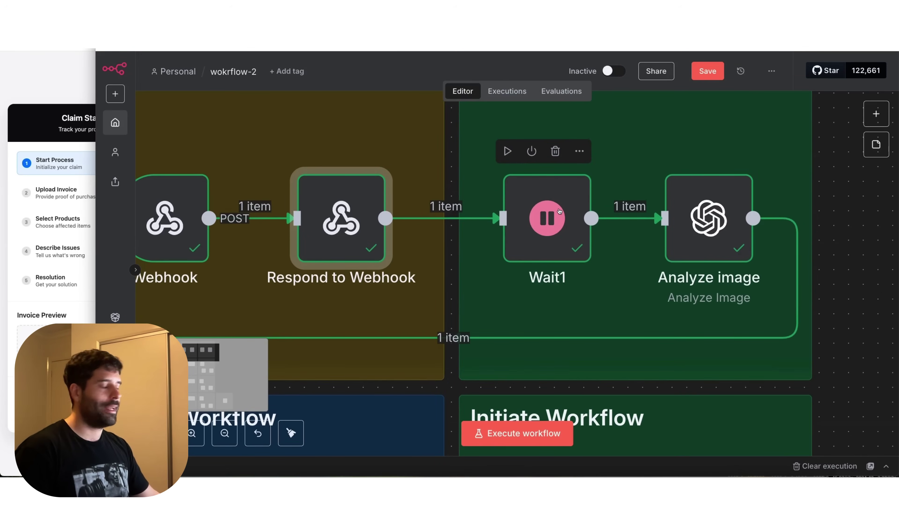
{"action": "scroll", "coordinate": [560, 211], "scroll_direction": "down", "scroll_amount": 3}
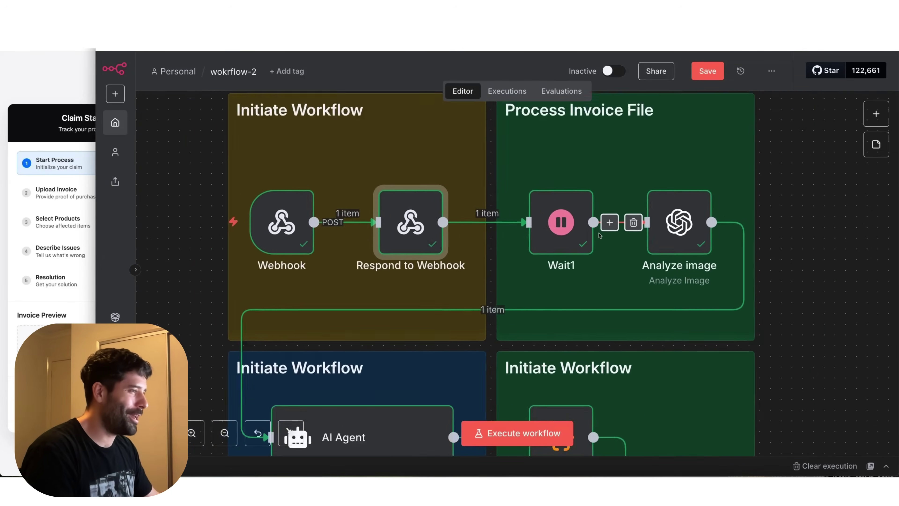
{"action": "scroll", "coordinate": [674, 290], "scroll_direction": "down", "scroll_amount": 4}
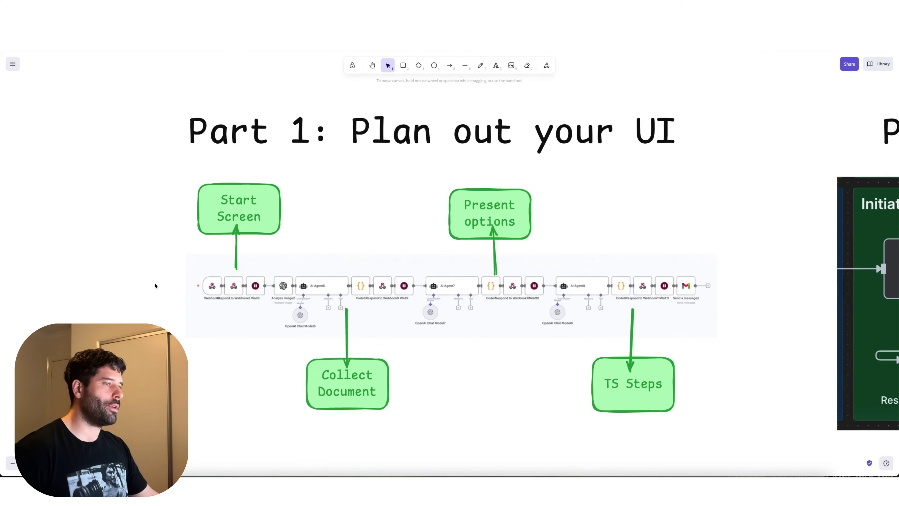
- Examine the "Part 1: Plan out your UI" whiteboard diagram, focusing on the Start Screen stage and its webhook and wait nodes
{"action": "scroll", "coordinate": [155, 286], "scroll_direction": "up", "scroll_amount": 3}
{"action": "scroll", "coordinate": [155, 286], "scroll_direction": "up", "scroll_amount": 2}
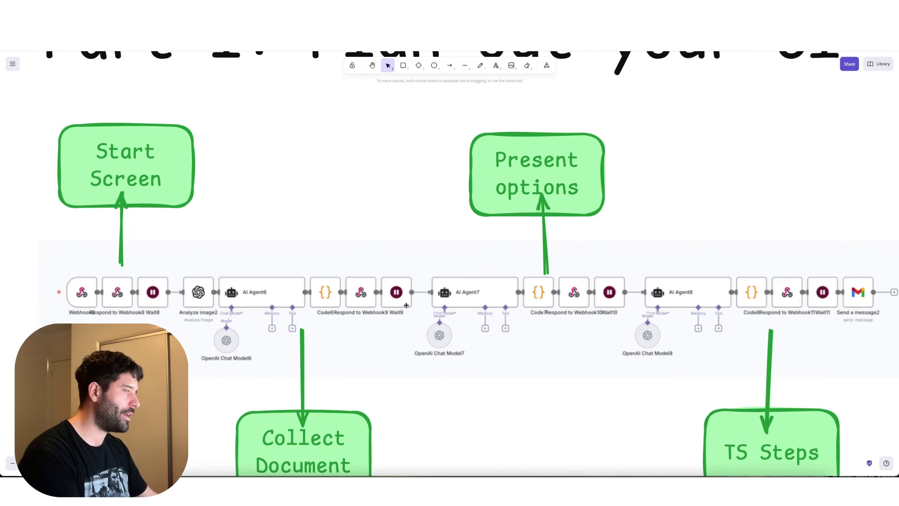
{"action": "scroll", "coordinate": [401, 307], "scroll_direction": "down", "scroll_amount": 5}
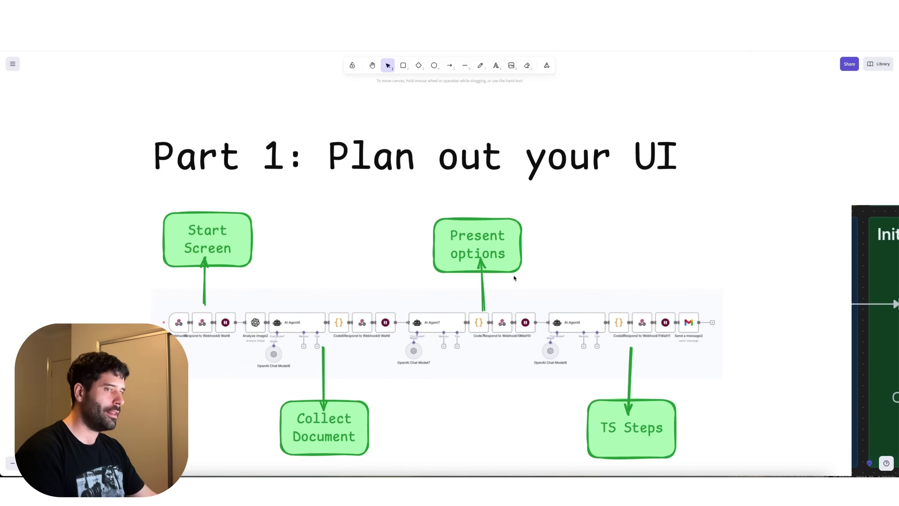
{"action": "scroll", "coordinate": [177, 297], "scroll_direction": "up", "scroll_amount": 5}
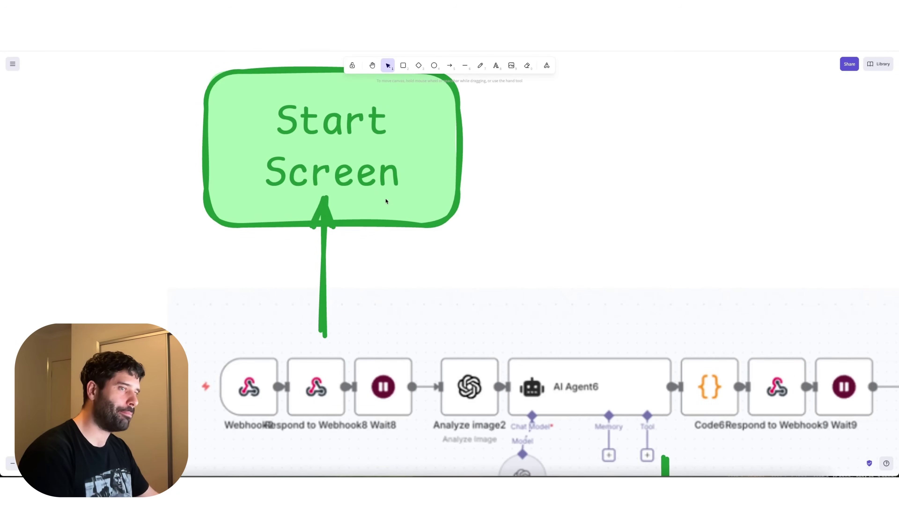
{"action": "scroll", "coordinate": [321, 297], "scroll_direction": "down", "scroll_amount": 3}
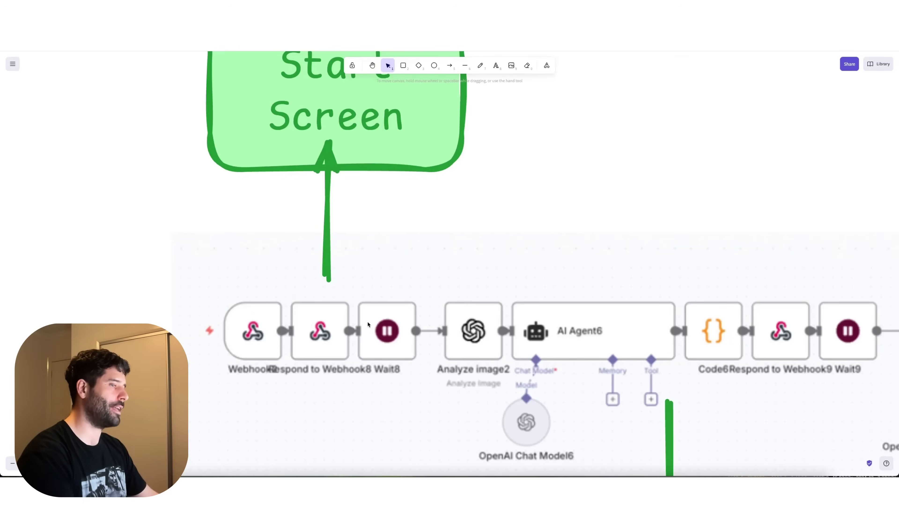
{"action": "scroll", "coordinate": [470, 330], "scroll_direction": "up", "scroll_amount": 2}
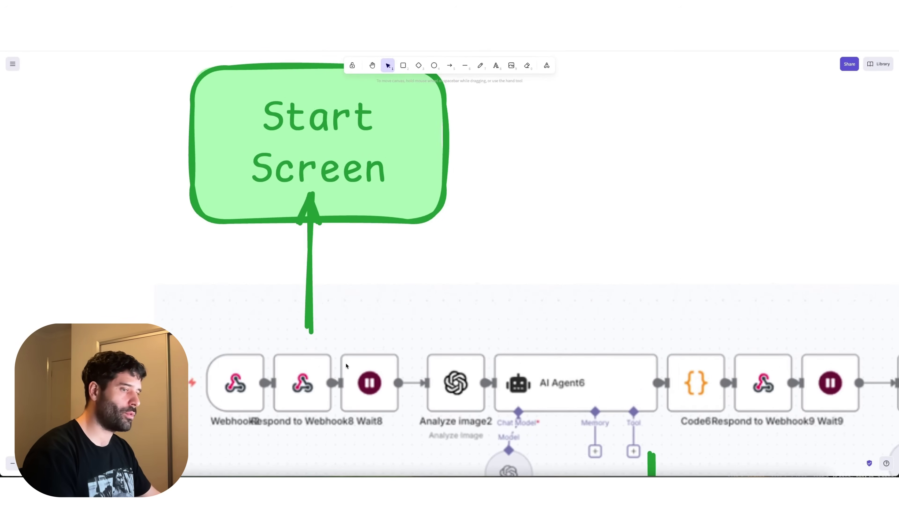
- Trace the flow from Wait8 through Analyze image2 and AI Agent6 to Respond to Webhook9 with annotation arrows
{"action": "scroll", "coordinate": [345, 362], "scroll_direction": "down", "scroll_amount": 8}
{"action": "scroll", "coordinate": [345, 361], "scroll_direction": "right", "scroll_amount": 8}
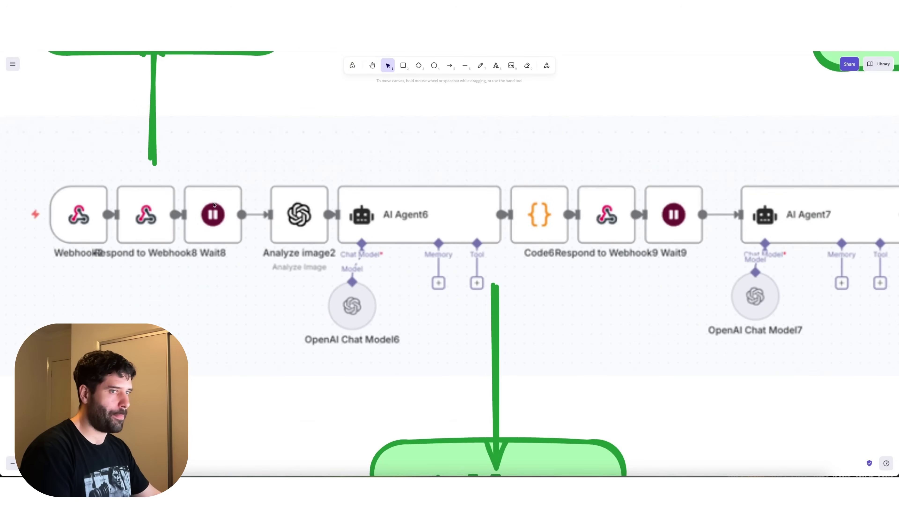
{"action": "mouse_move", "coordinate": [190, 105]}
{"action": "left_mouse_down"}
{"action": "mouse_move", "coordinate": [227, 209]}
{"action": "mouse_move", "coordinate": [592, 210]}
{"action": "mouse_move", "coordinate": [623, 91]}
{"action": "left_mouse_up"}
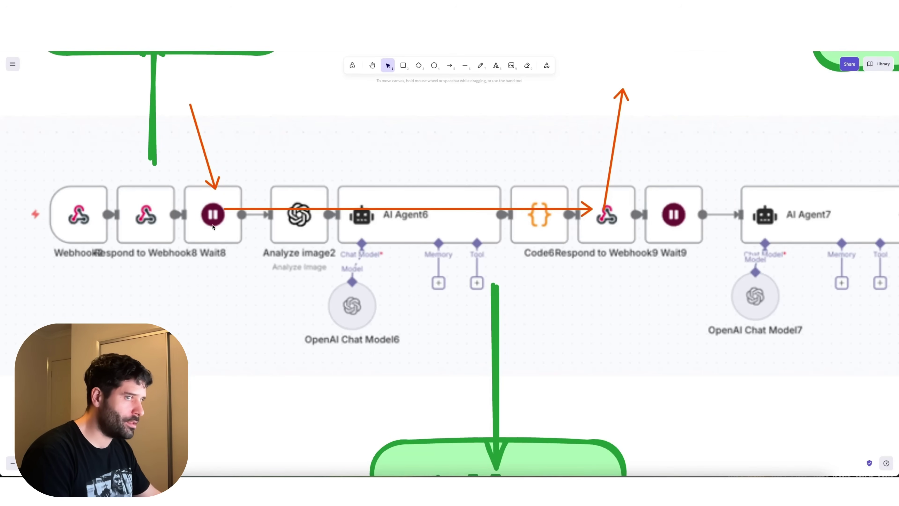
- Review the stages from Collect Document to TS Steps, tracing Wait9 through AI Agent7 to Respond to Webhook10 with annotation arrows
{"action": "scroll", "coordinate": [395, 238], "scroll_direction": "down", "scroll_amount": 6}
{"action": "scroll", "coordinate": [443, 270], "scroll_direction": "down", "scroll_amount": 5}
{"action": "scroll", "coordinate": [452, 271], "scroll_direction": "up", "scroll_amount": 2}
{"action": "scroll", "coordinate": [568, 268], "scroll_direction": "up", "scroll_amount": 2}
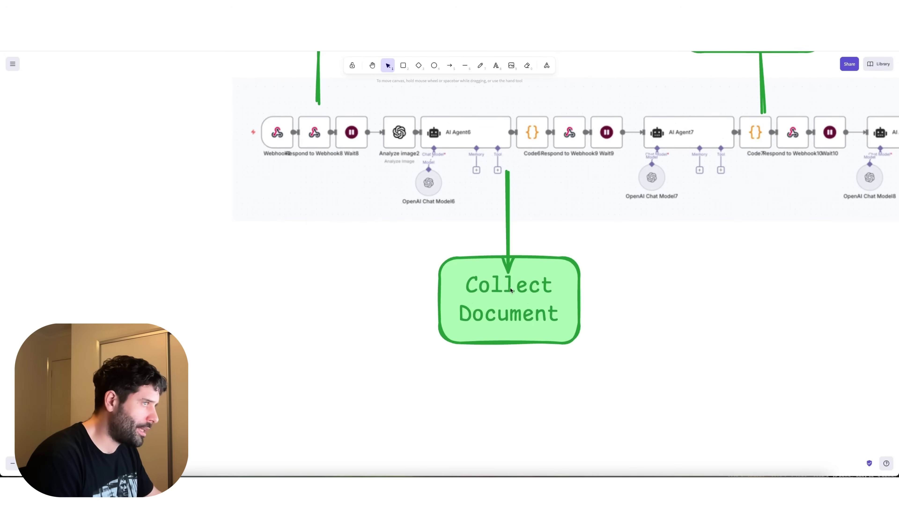
{"action": "scroll", "coordinate": [692, 276], "scroll_direction": "right", "scroll_amount": 4}
{"action": "scroll", "coordinate": [693, 276], "scroll_direction": "up", "scroll_amount": 2}
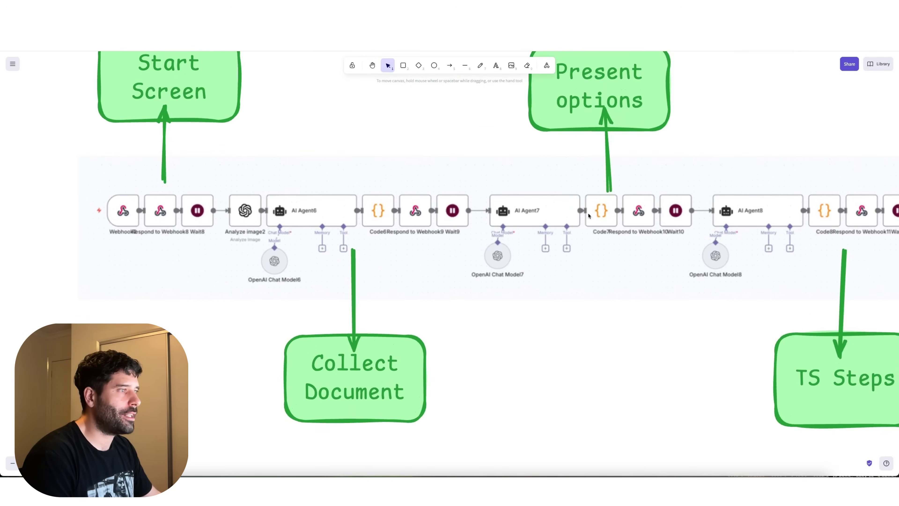
{"action": "mouse_move", "coordinate": [416, 304]}
{"action": "left_mouse_down"}
{"action": "mouse_move", "coordinate": [452, 216]}
{"action": "mouse_move", "coordinate": [637, 213]}
{"action": "mouse_move", "coordinate": [666, 324]}
{"action": "left_mouse_up"}
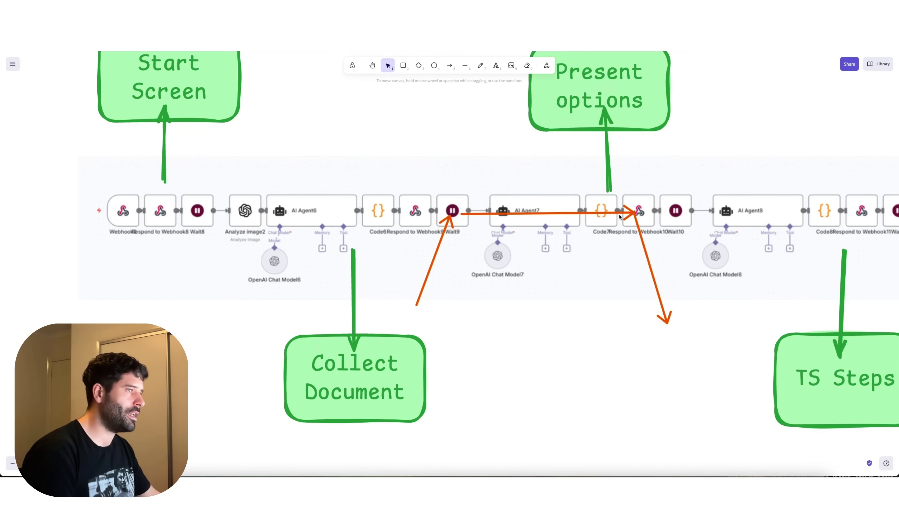
{"action": "scroll", "coordinate": [616, 115], "scroll_direction": "right", "scroll_amount": 10}
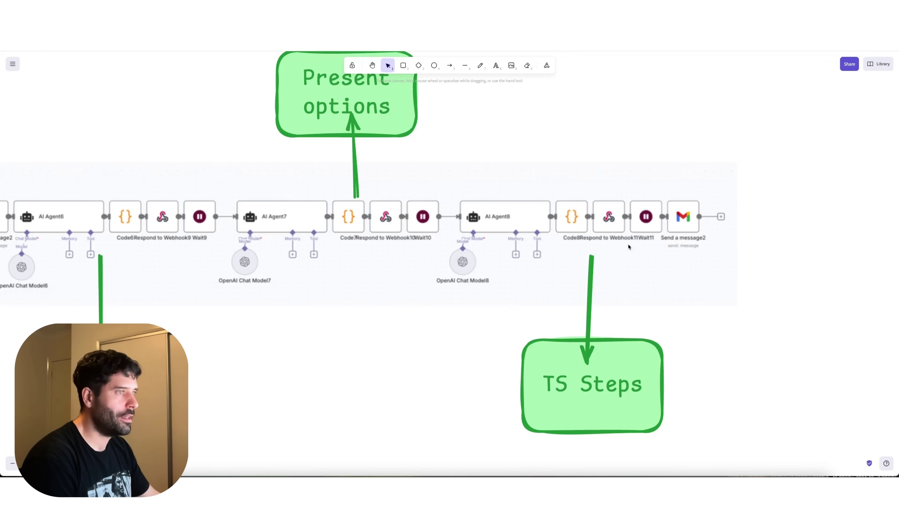
- Trace Wait10 through AI Agent8 to Respond to Webhook11, and Wait11 through Send a message2, with annotation arrows on the UI plan
{"action": "mouse_move", "coordinate": [422, 148]}
{"action": "left_mouse_down"}
{"action": "mouse_move", "coordinate": [427, 213]}
{"action": "mouse_move", "coordinate": [633, 214]}
{"action": "mouse_move", "coordinate": [606, 223]}
{"action": "mouse_move", "coordinate": [612, 144]}
{"action": "mouse_move", "coordinate": [618, 153]}
{"action": "left_mouse_up"}
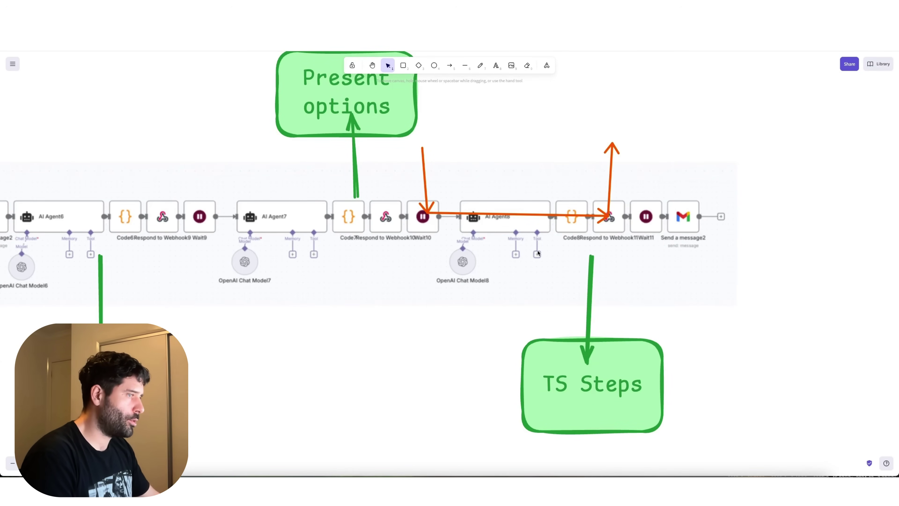
{"action": "mouse_move", "coordinate": [640, 146]}
{"action": "left_mouse_down"}
{"action": "mouse_move", "coordinate": [646, 213]}
{"action": "mouse_move", "coordinate": [722, 217]}
{"action": "left_mouse_up"}
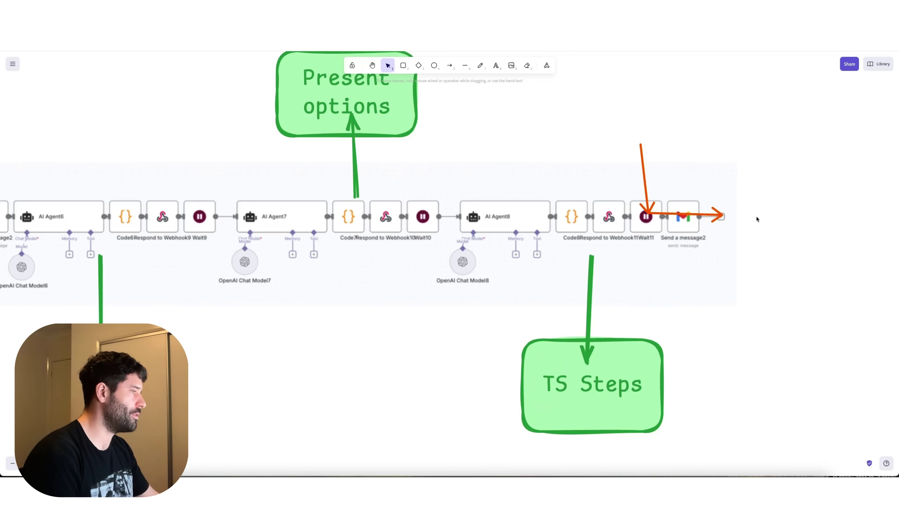
{"action": "scroll", "coordinate": [608, 234], "scroll_direction": "left", "scroll_amount": 5}
{"action": "scroll", "coordinate": [608, 234], "scroll_direction": "up", "scroll_amount": 2}
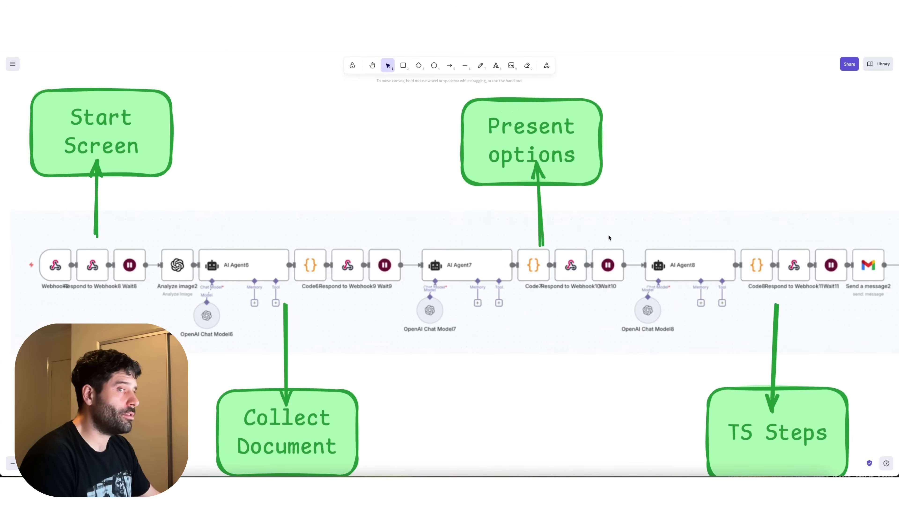
{"action": "scroll", "coordinate": [608, 234], "scroll_direction": "down", "scroll_amount": 3, "text": "ctrl"}
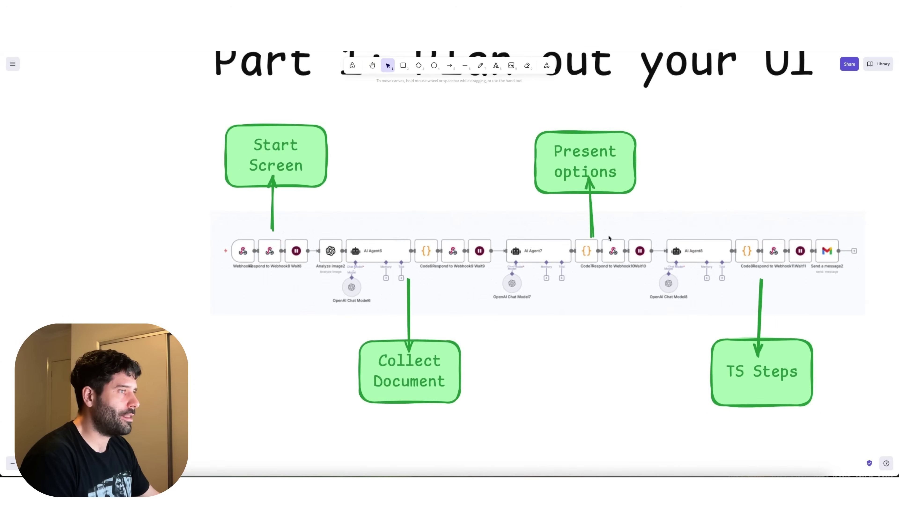
{"action": "scroll", "coordinate": [607, 234], "scroll_direction": "up", "scroll_amount": 3}
{"action": "scroll", "coordinate": [608, 234], "scroll_direction": "right", "scroll_amount": 3}
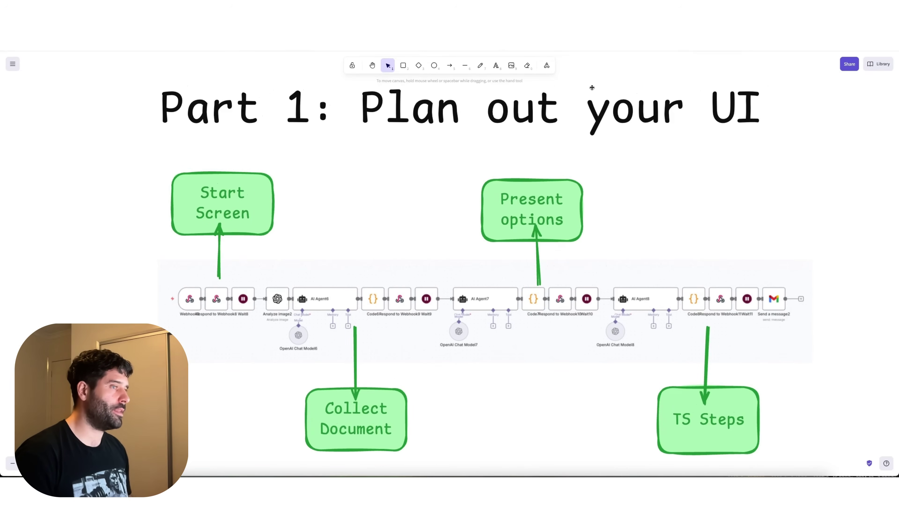
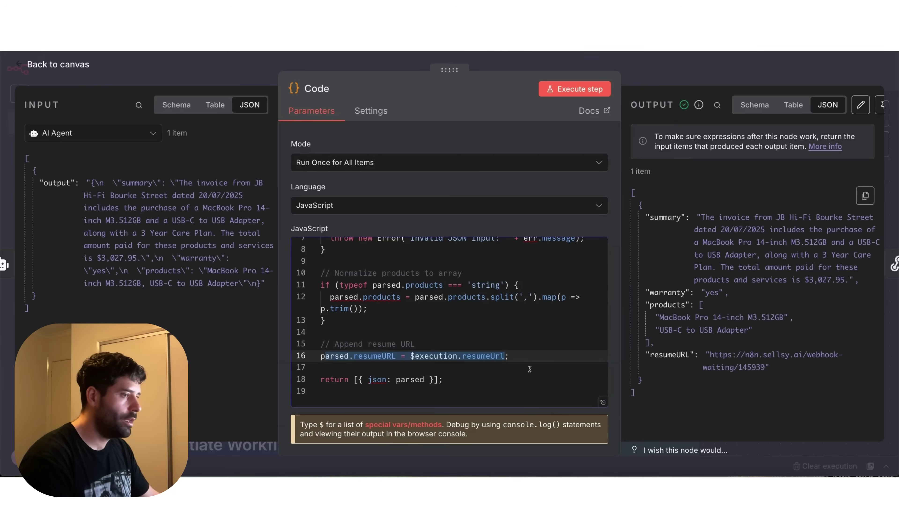
- Examine the Code node's line parsed.resumeURL = $execution.resumeUrl and the matching resumeURL field in its JSON output
{"action": "left_click", "coordinate": [483, 367]}
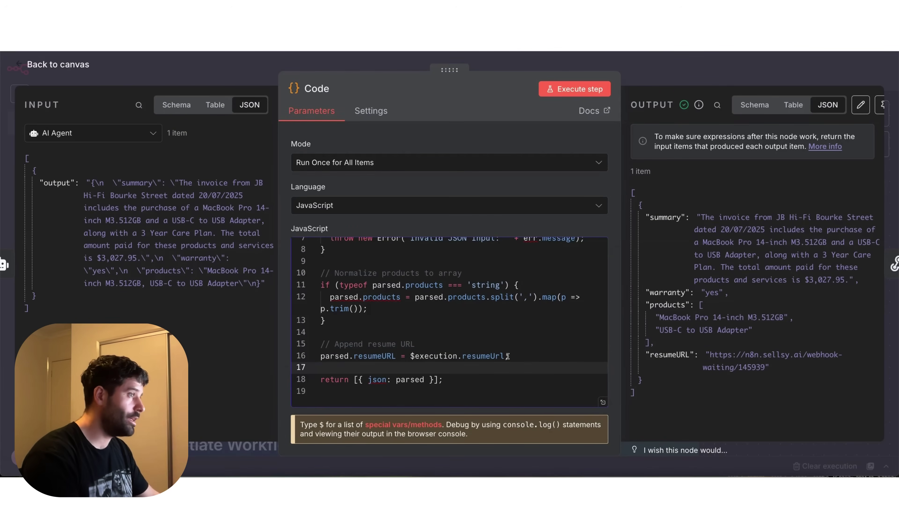
{"action": "left_click", "coordinate": [507, 356]}
{"action": "left_click", "coordinate": [477, 355]}
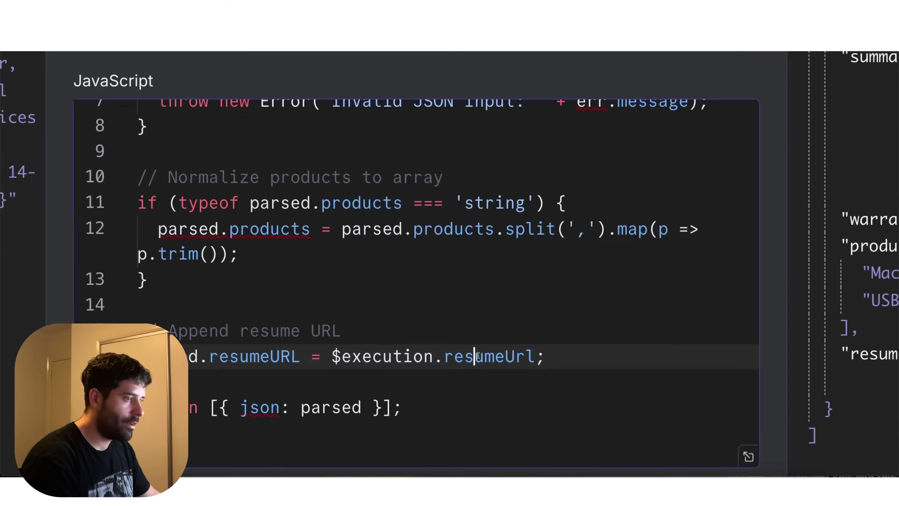
{"action": "left_click_drag", "start_coordinate": [737, 382], "coordinate": [608, 355]}
{"action": "left_click", "coordinate": [744, 387]}
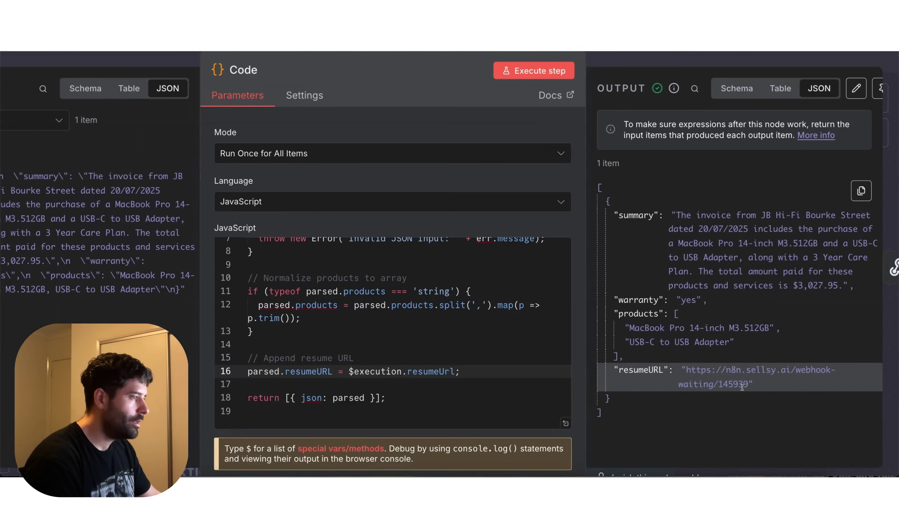
{"action": "triple_click", "coordinate": [747, 387]}
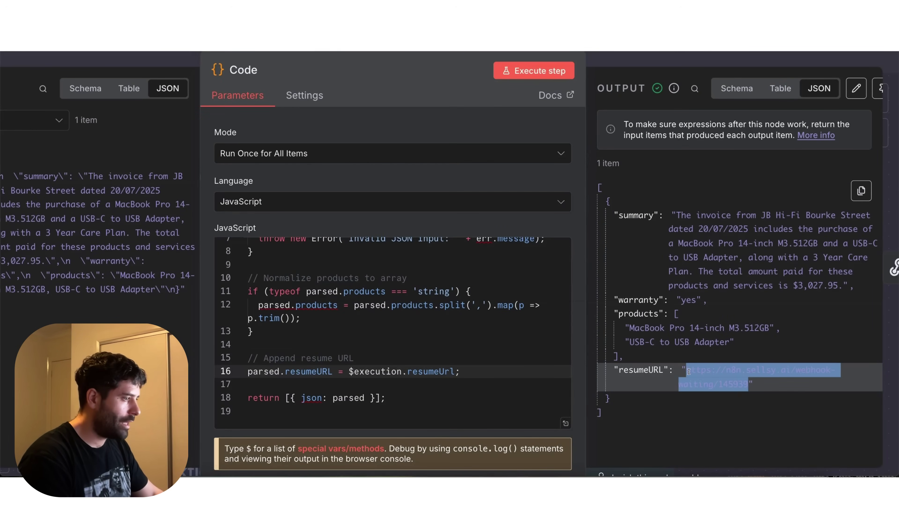
{"action": "left_click", "coordinate": [768, 380]}
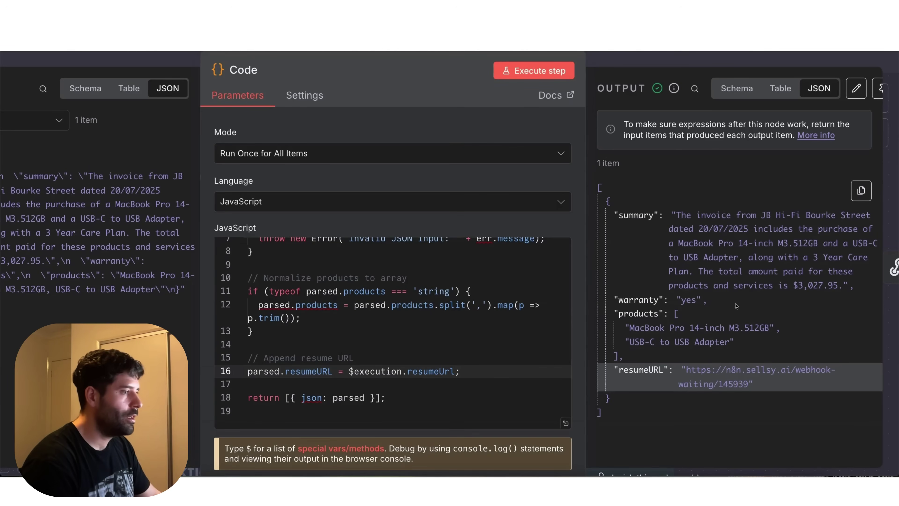
- Review the summary, warranty, products and resumeURL fields in the Code node's output, and return to the canvas
{"action": "left_click_drag", "start_coordinate": [671, 216], "coordinate": [855, 289]}
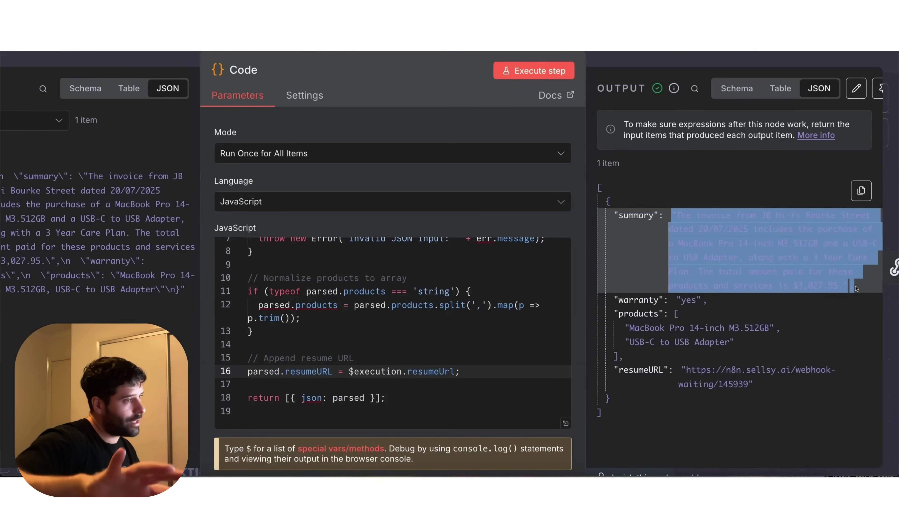
{"action": "double_click", "coordinate": [688, 298]}
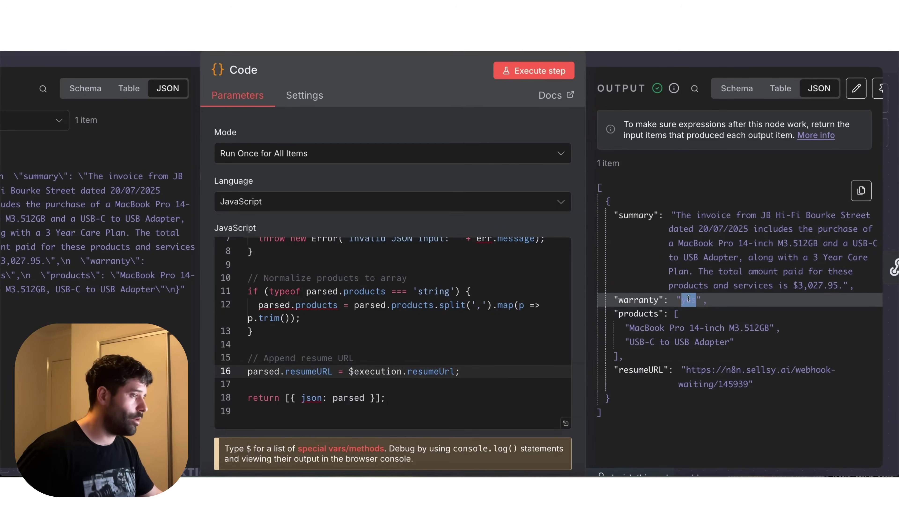
{"action": "left_click_drag", "start_coordinate": [631, 319], "coordinate": [676, 370]}
{"action": "left_click", "coordinate": [676, 371]}
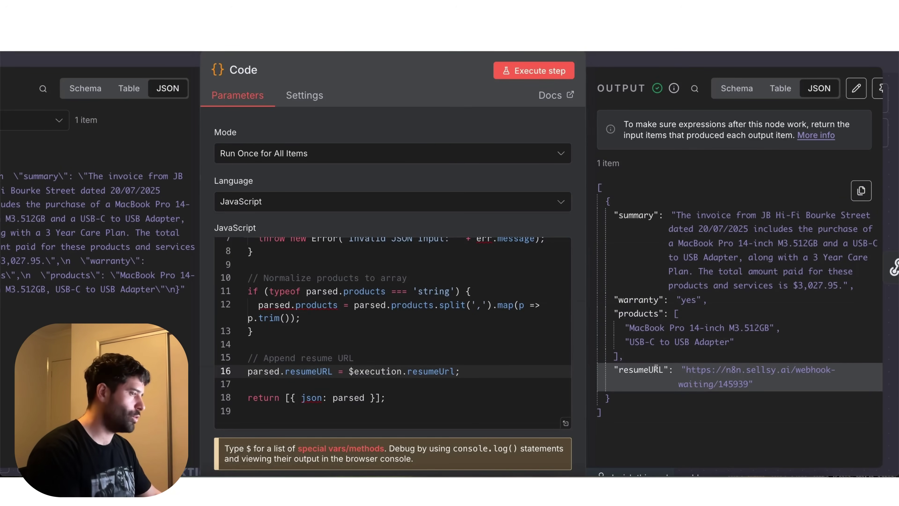
{"action": "key", "text": "Escape"}
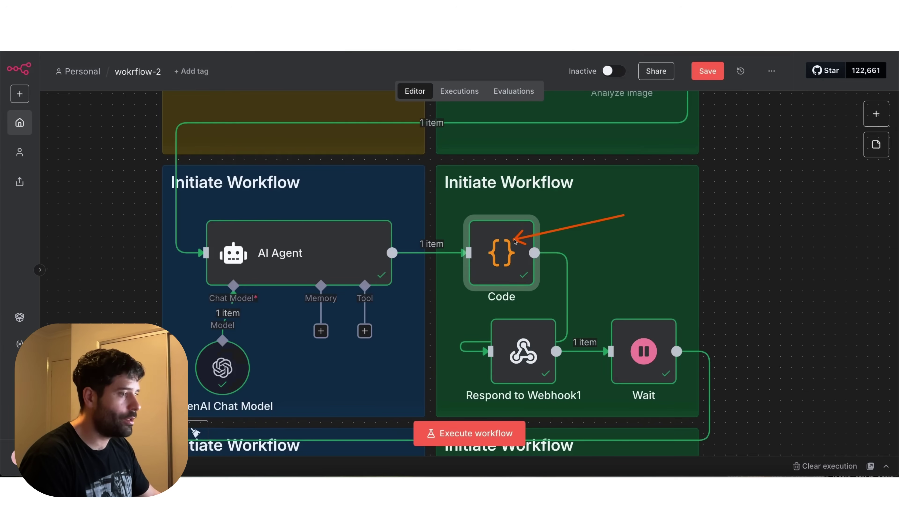
- Inspect the Respond With options of the Respond to Webhook1 node, keeping All Incoming Items
{"action": "double_click", "coordinate": [533, 343]}
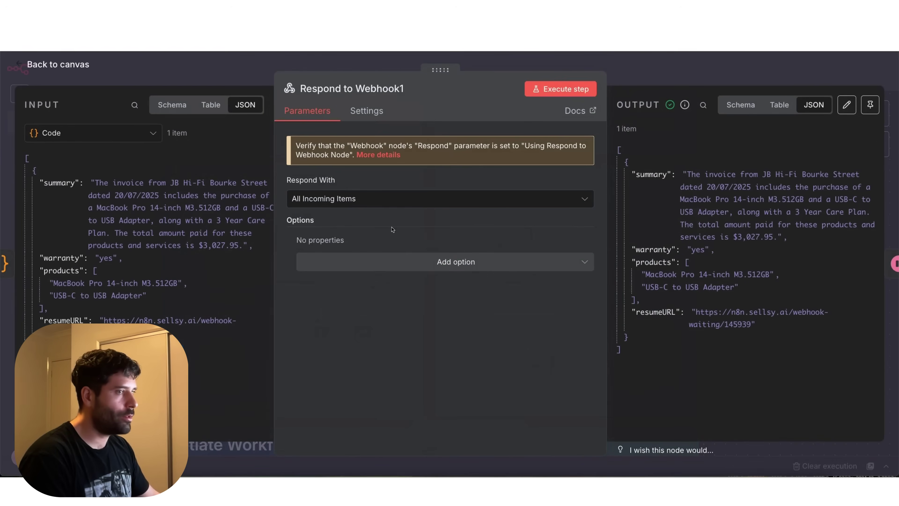
{"action": "left_click", "coordinate": [364, 202]}
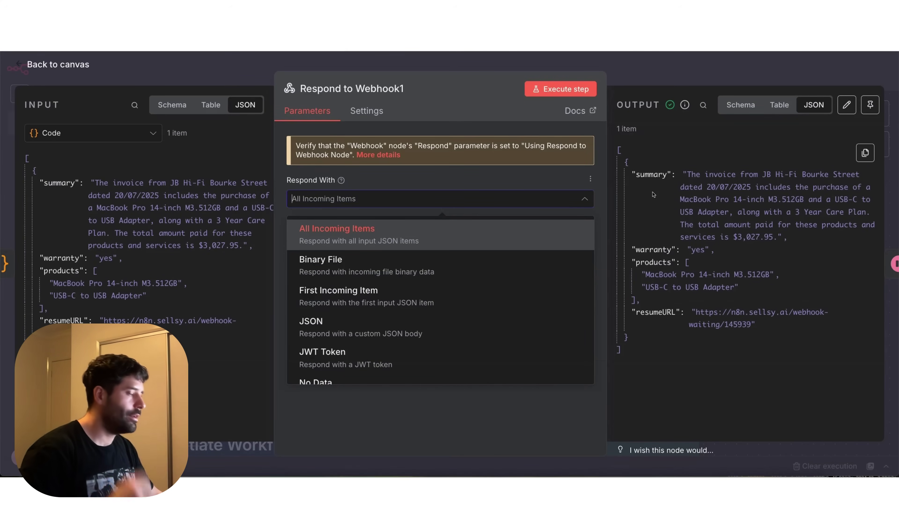
{"action": "key", "text": "Escape"}
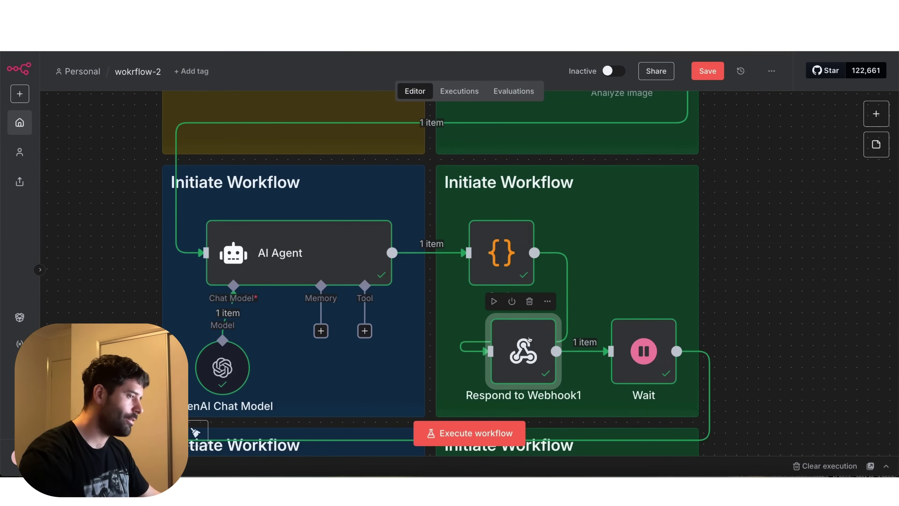
- Review the Wait node's webhook resume settings and the products and supportType values in its output body
{"action": "double_click", "coordinate": [636, 348]}
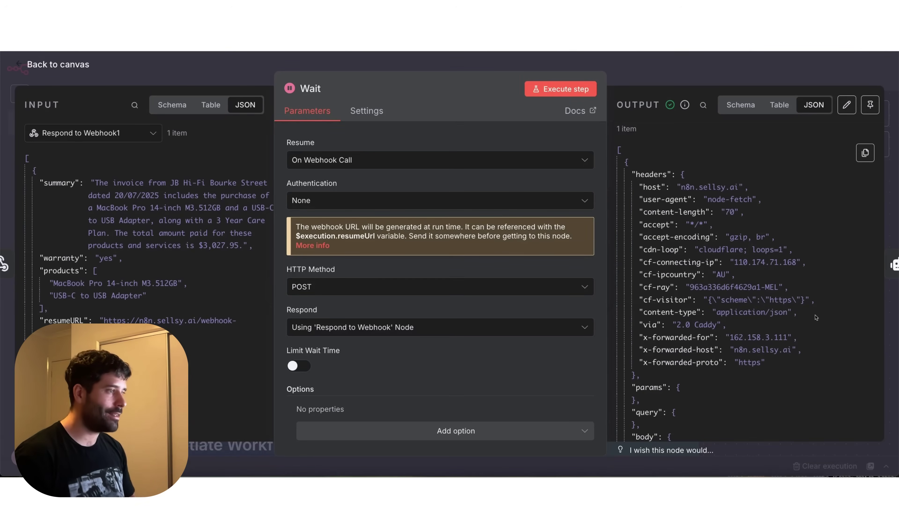
{"action": "scroll", "coordinate": [815, 317], "scroll_direction": "down", "scroll_amount": 5}
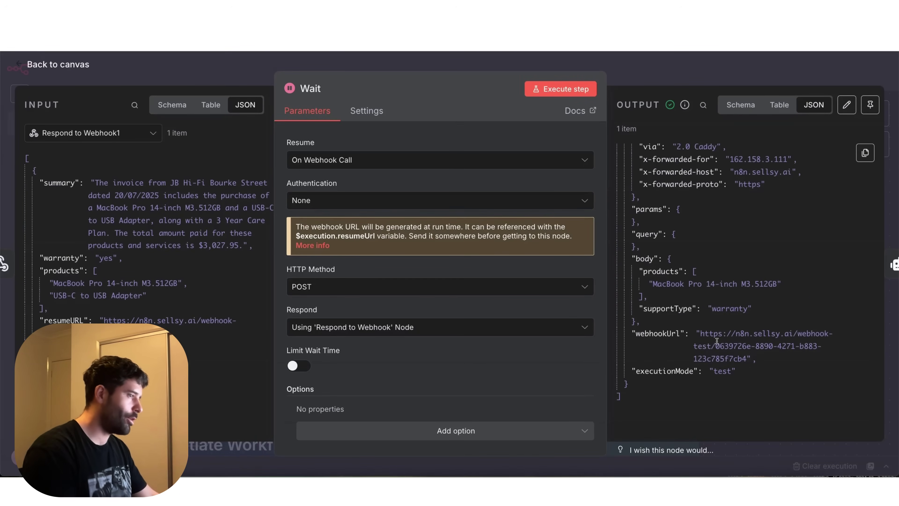
{"action": "left_click", "coordinate": [714, 87]}
- Inspect the Wait1 node's output in Process Invoice File, comparing its JSON data with the uploaded binary file
{"action": "scroll", "coordinate": [507, 249], "scroll_direction": "up", "scroll_amount": 6}
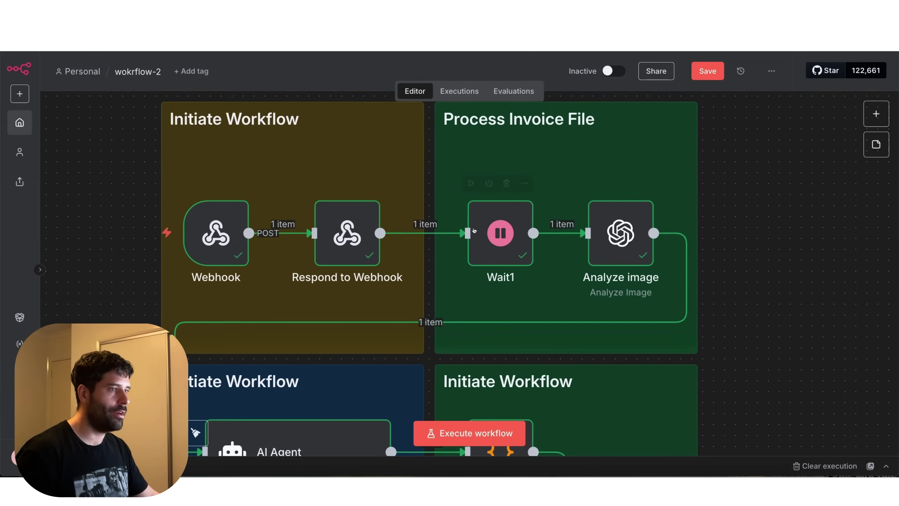
{"action": "double_click", "coordinate": [506, 249]}
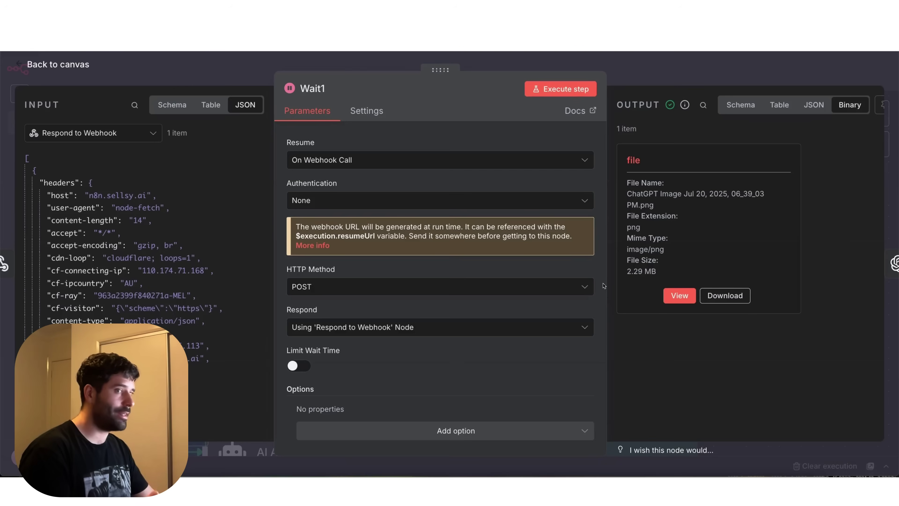
{"action": "left_click", "coordinate": [813, 104]}
{"action": "scroll", "coordinate": [747, 235], "scroll_direction": "down", "scroll_amount": 2}
{"action": "scroll", "coordinate": [748, 235], "scroll_direction": "down", "scroll_amount": 2}
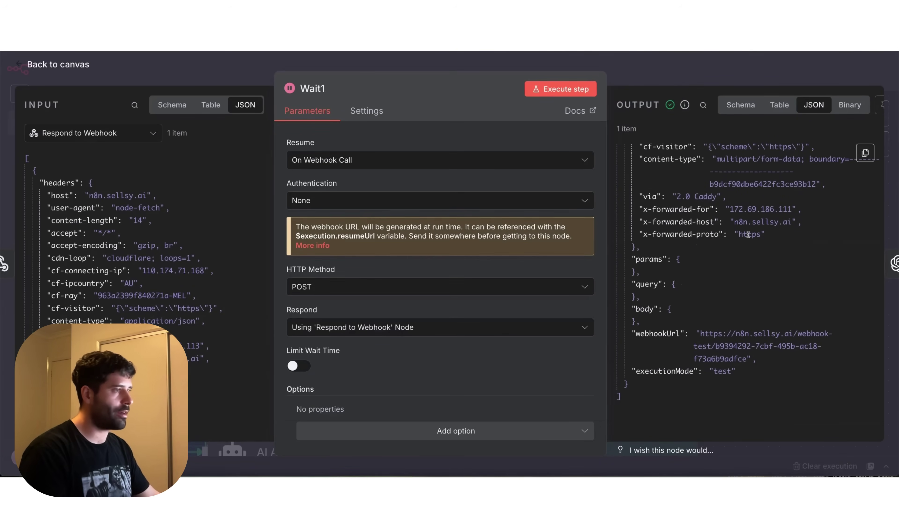
{"action": "left_click", "coordinate": [849, 104]}
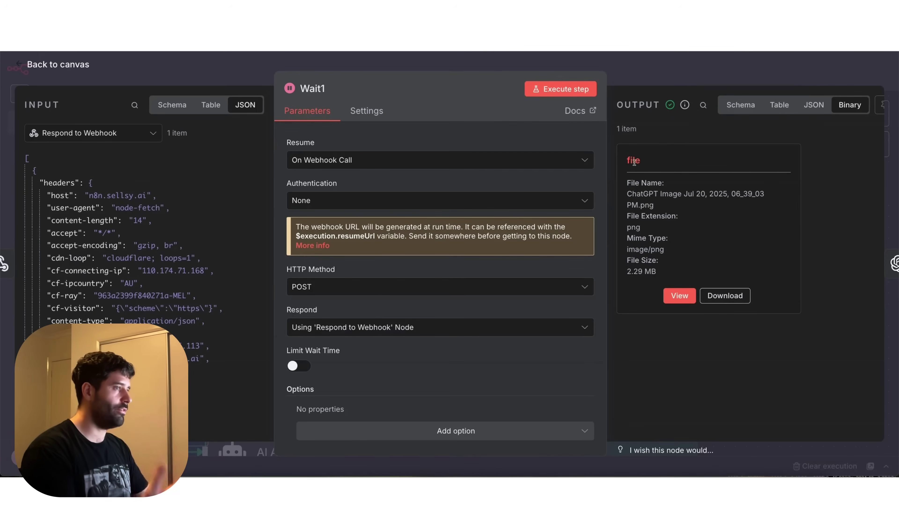
{"action": "left_click", "coordinate": [735, 71]}
- Review the Analyze image node's invoice prompt and its input data field name, and check the resume settings of Wait1
{"action": "double_click", "coordinate": [632, 238]}
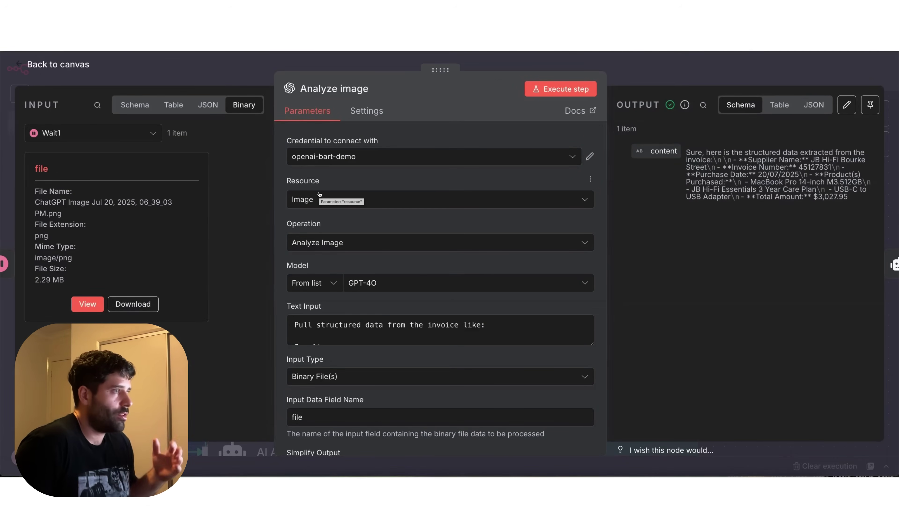
{"action": "scroll", "coordinate": [336, 315], "scroll_direction": "down", "scroll_amount": 5}
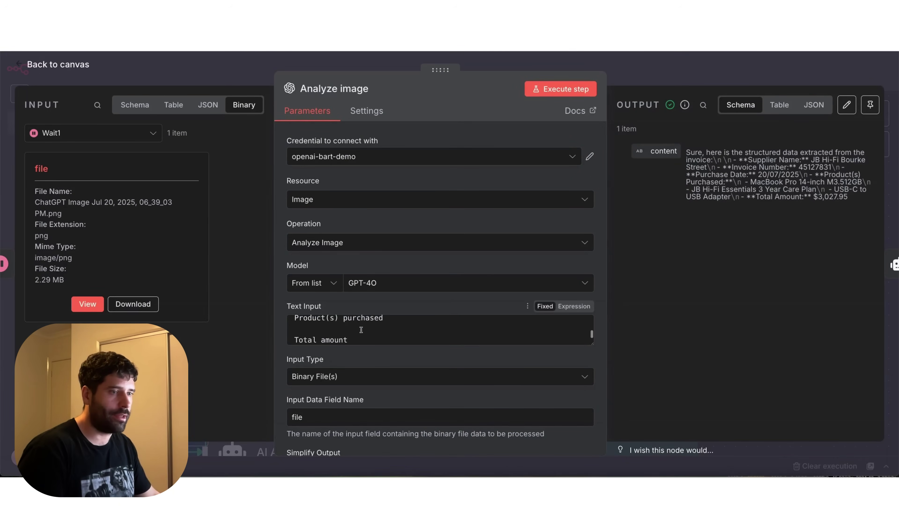
{"action": "left_click", "coordinate": [324, 342]}
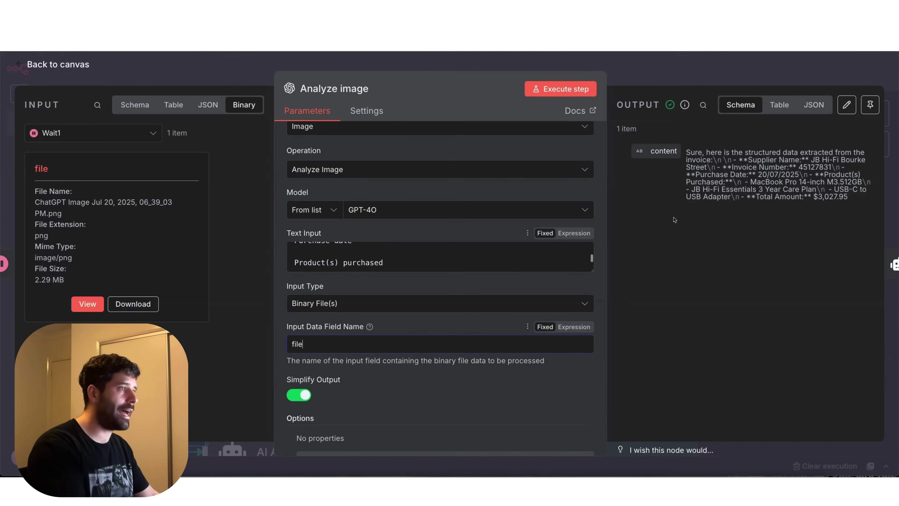
{"action": "key", "text": "Escape"}
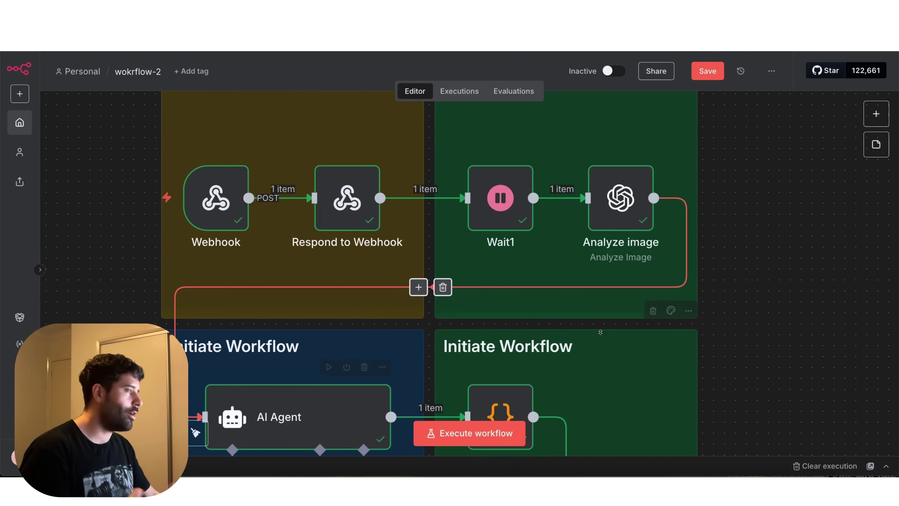
{"action": "double_click", "coordinate": [510, 189]}
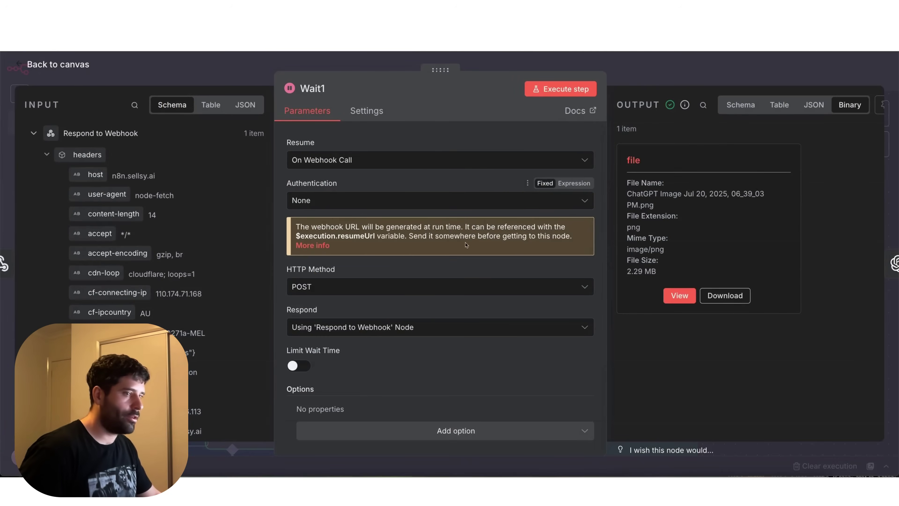
{"action": "scroll", "coordinate": [443, 248], "scroll_direction": "down", "scroll_amount": 1}
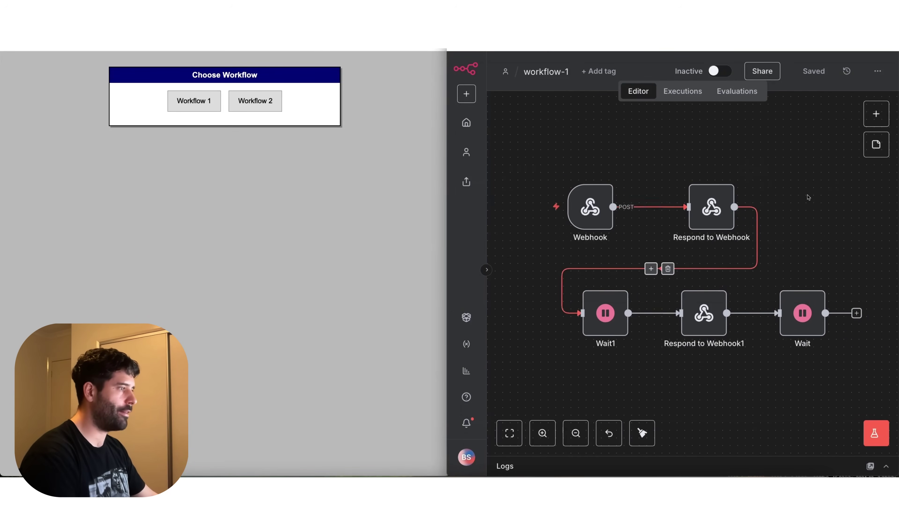
- Execute workflow-1 in test mode, and select and start Workflow 1 from the custom workflow dashboard
{"action": "left_click", "coordinate": [869, 440]}
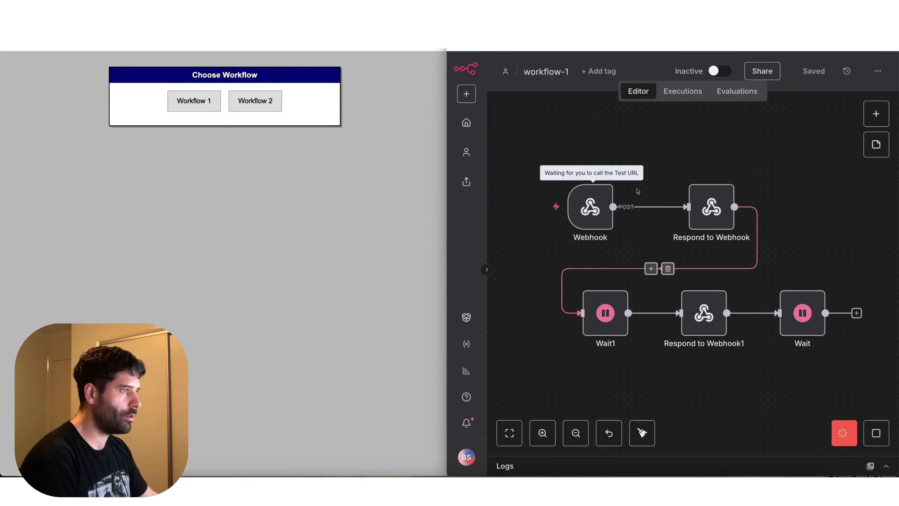
{"action": "mouse_move", "coordinate": [583, 222]}
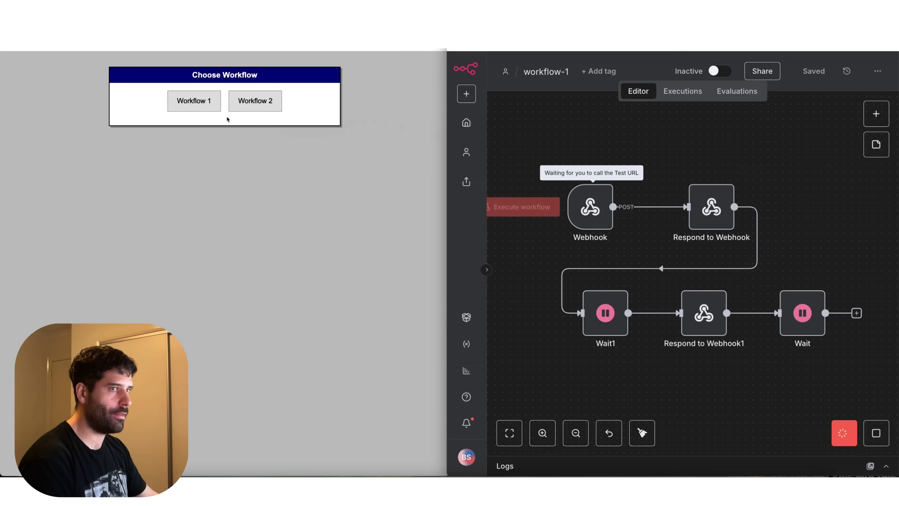
{"action": "left_click", "coordinate": [198, 103]}
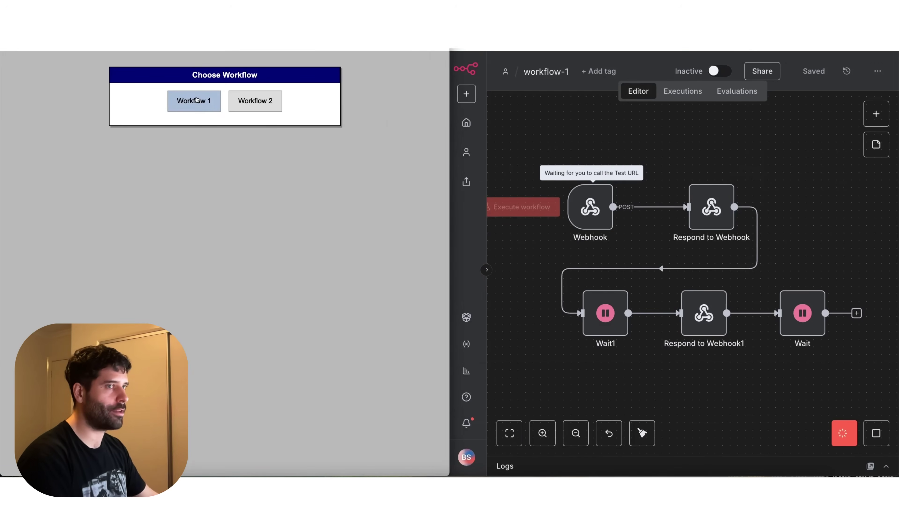
{"action": "left_click", "coordinate": [197, 100]}
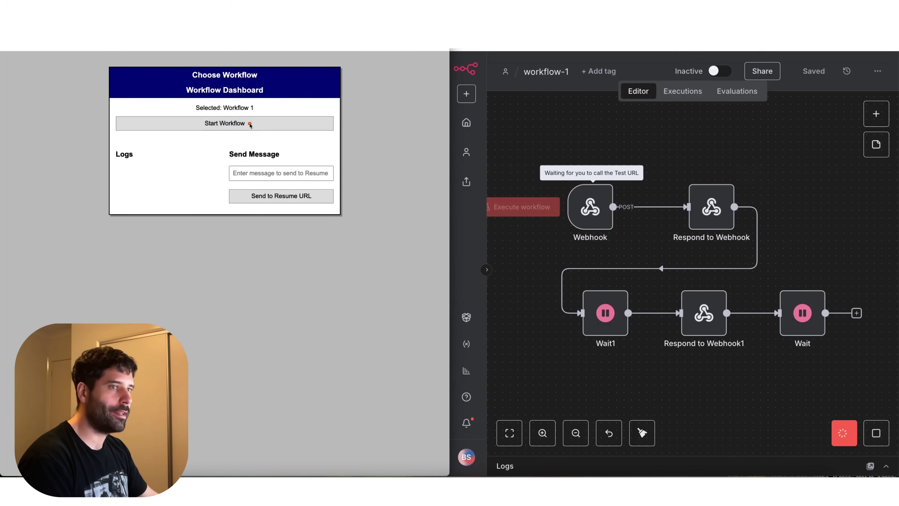
{"action": "left_click_drag", "start_coordinate": [509, 151], "coordinate": [585, 209]}
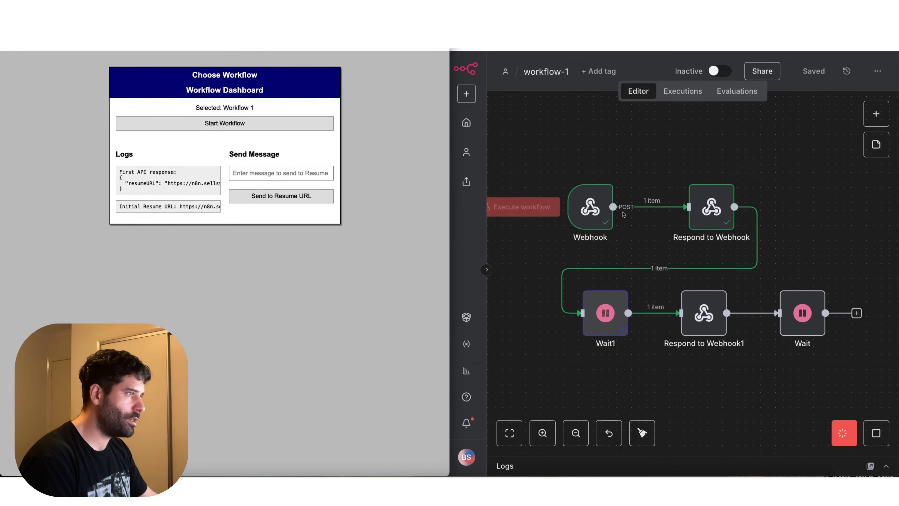
- Review the Respond to Webhook node's response format options and the resumeURL expression in its JSON response body
{"action": "mouse_move", "coordinate": [715, 211]}
{"action": "left_mouse_down"}
{"action": "mouse_move", "coordinate": [713, 121]}
{"action": "mouse_move", "coordinate": [213, 174]}
{"action": "left_mouse_up"}
{"action": "double_click", "coordinate": [706, 199]}
{"action": "left_click", "coordinate": [672, 217]}
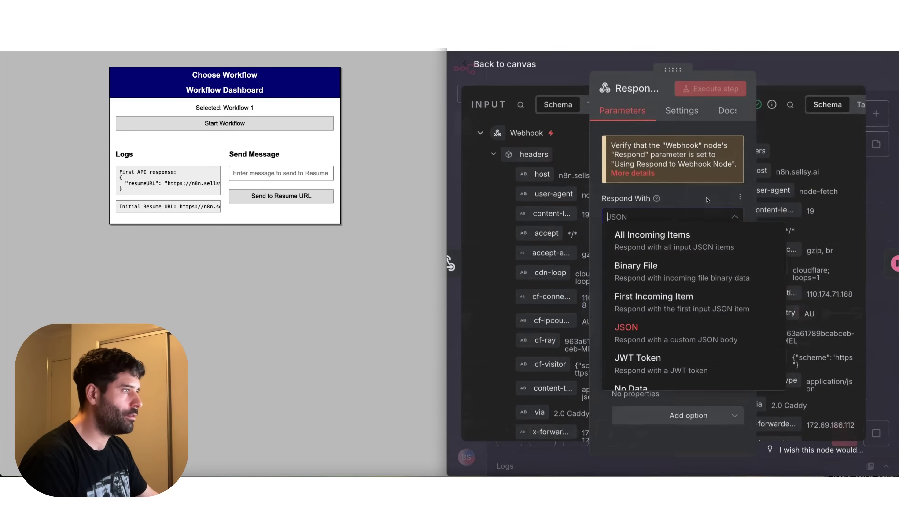
{"action": "left_click", "coordinate": [672, 323]}
{"action": "left_click_drag", "start_coordinate": [688, 342], "coordinate": [616, 307]}
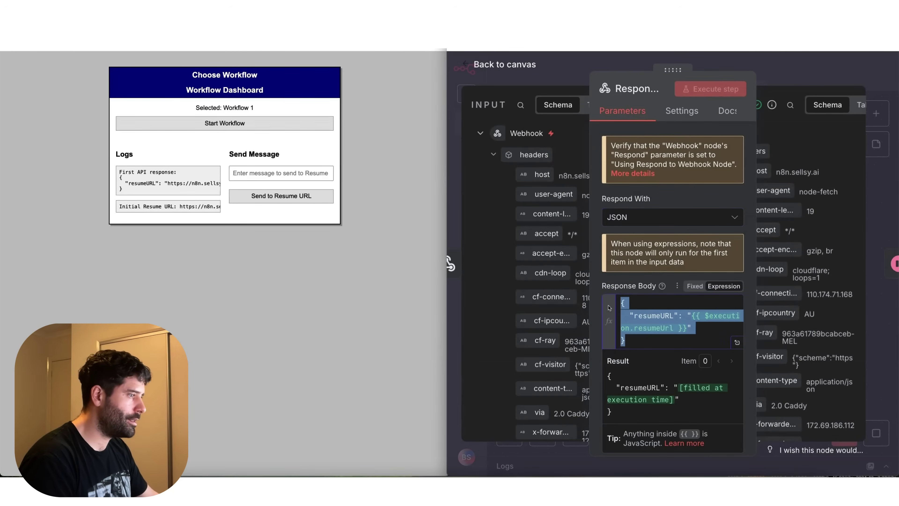
{"action": "left_click", "coordinate": [830, 59]}
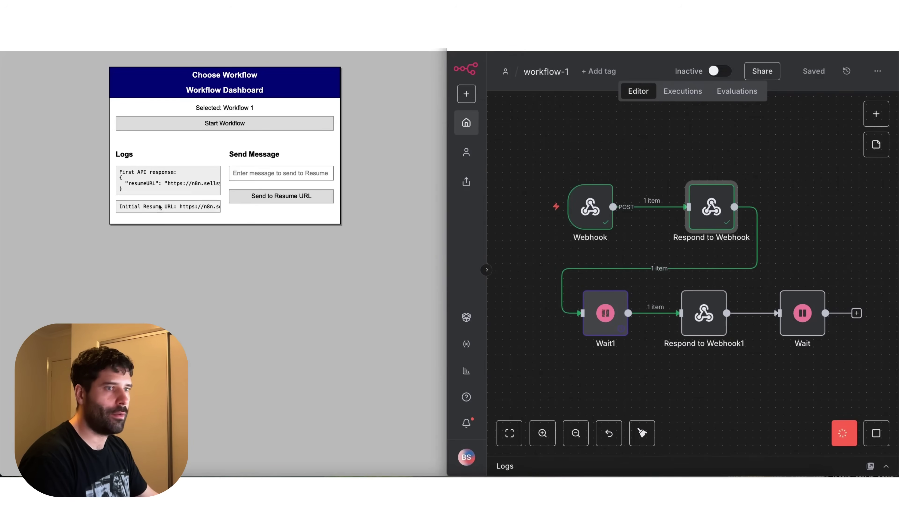
- Check the resume URL in the dashboard logs and send the message "hi there" to it
{"action": "scroll", "coordinate": [151, 181], "scroll_direction": "right", "scroll_amount": 2}
{"action": "left_click", "coordinate": [254, 173]}
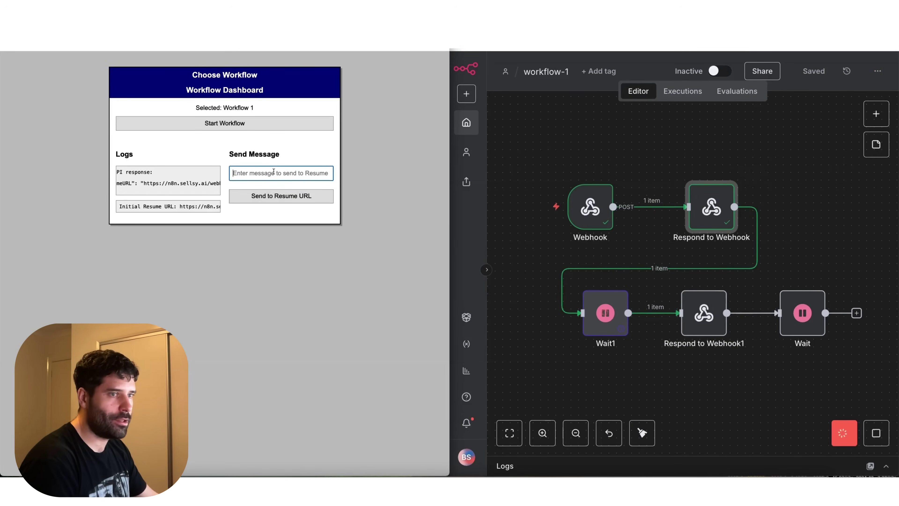
{"action": "type", "text": "hi there"}
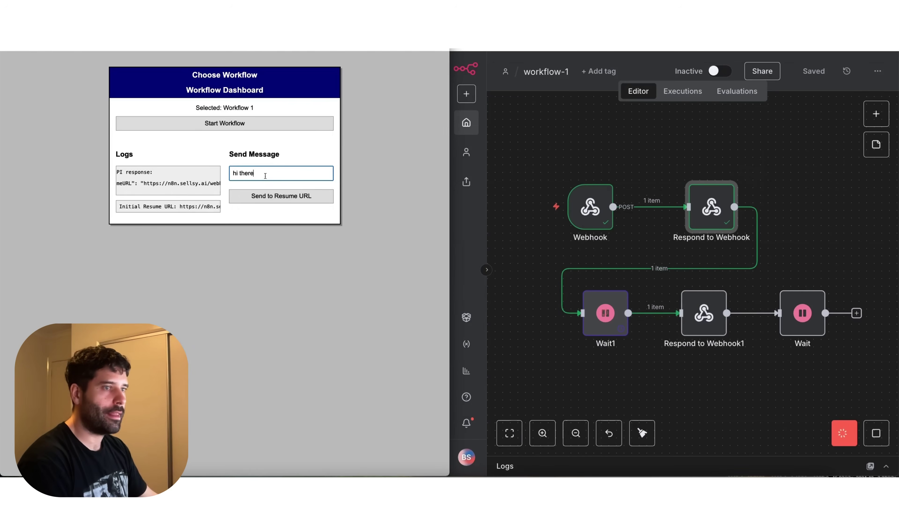
{"action": "left_click", "coordinate": [272, 198]}
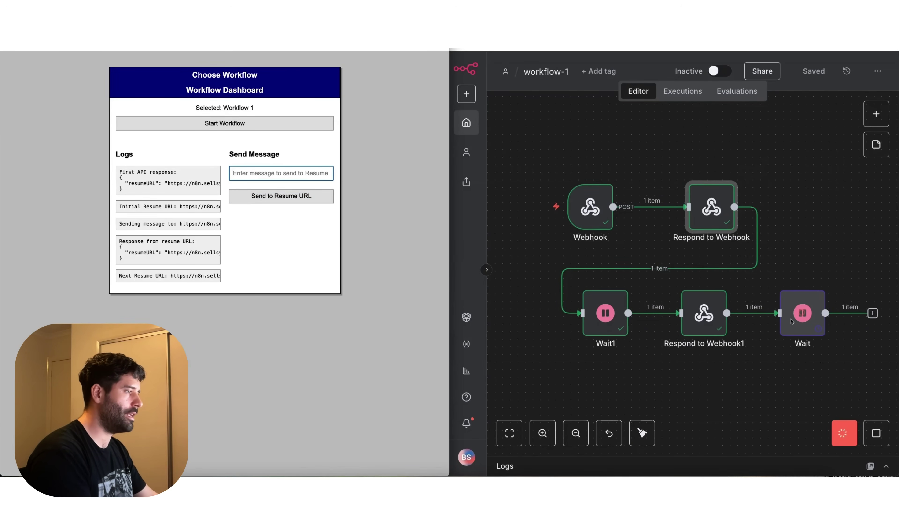
- Inspect the Wait1 node's output data, examining the message received in the body, and return to the canvas
{"action": "left_click", "coordinate": [603, 312]}
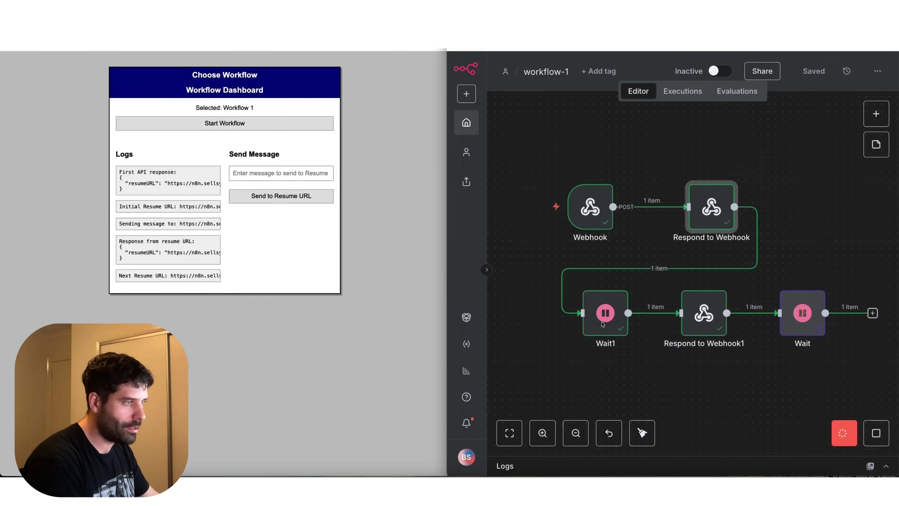
{"action": "double_click", "coordinate": [601, 310]}
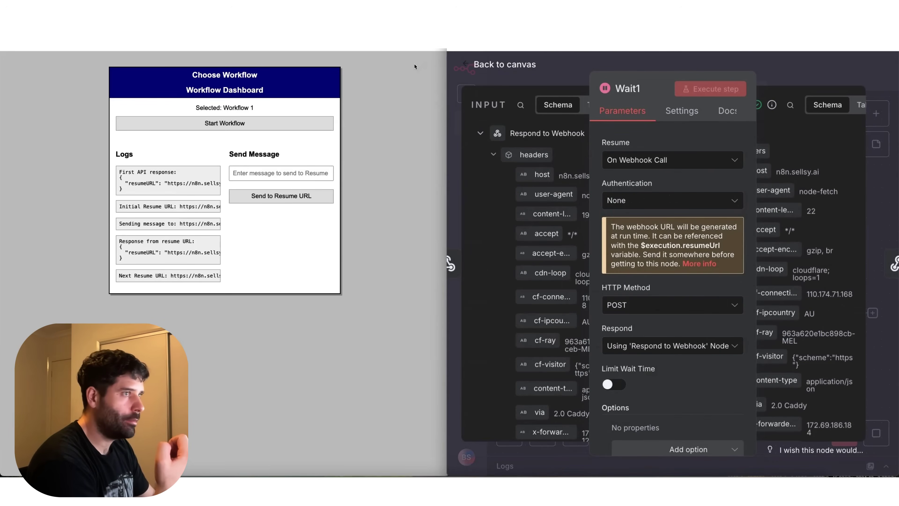
{"action": "left_click_drag", "start_coordinate": [447, 72], "coordinate": [107, 72]}
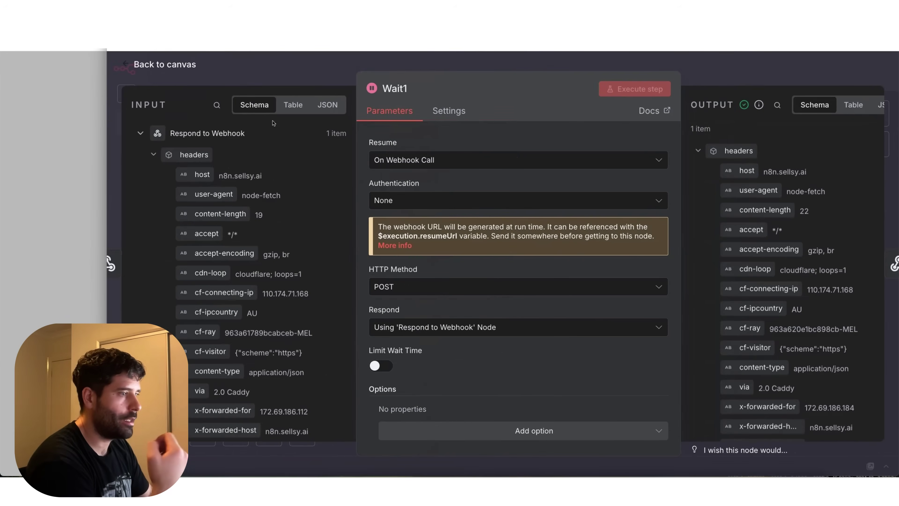
{"action": "scroll", "coordinate": [754, 240], "scroll_direction": "down", "scroll_amount": 5}
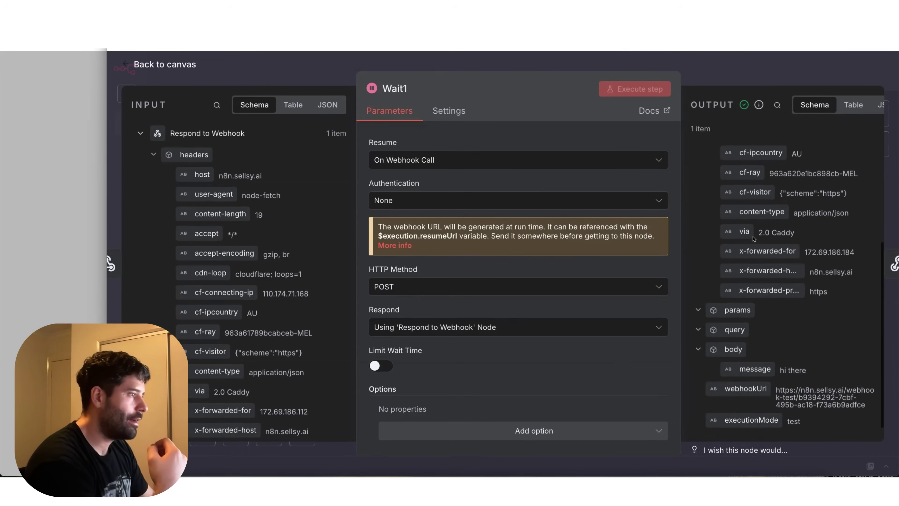
{"action": "left_click_drag", "start_coordinate": [811, 350], "coordinate": [779, 351]}
{"action": "left_click", "coordinate": [781, 81]}
- Bring the workflow dashboard back beside the n8n editor and begin another message for the resume URL
{"action": "left_click_drag", "start_coordinate": [107, 164], "coordinate": [451, 164]}
{"action": "left_click", "coordinate": [281, 173]}
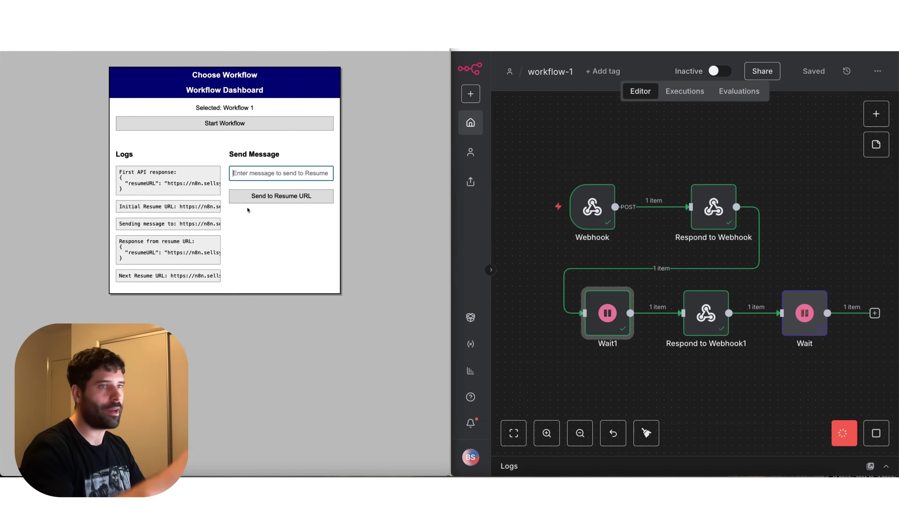